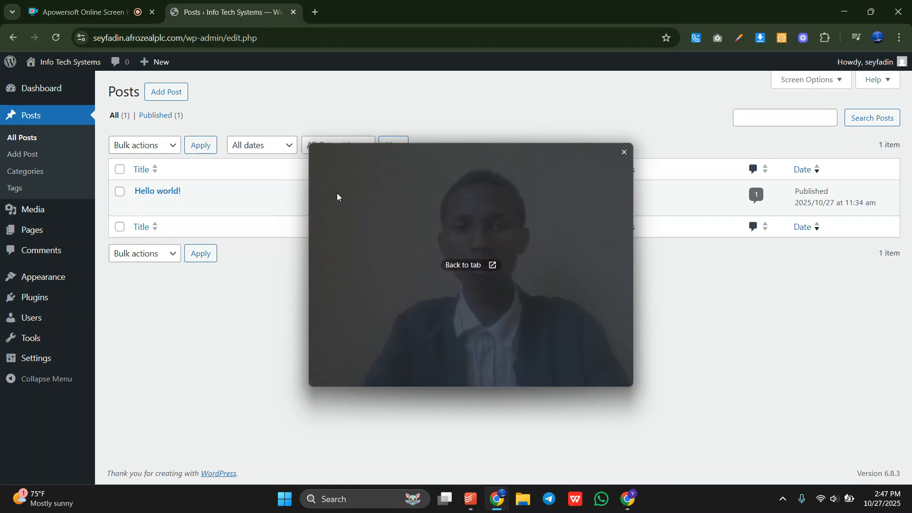
Trim the posts page from the address bar and load the site's bare home URL.
mouse_move(297, 182)
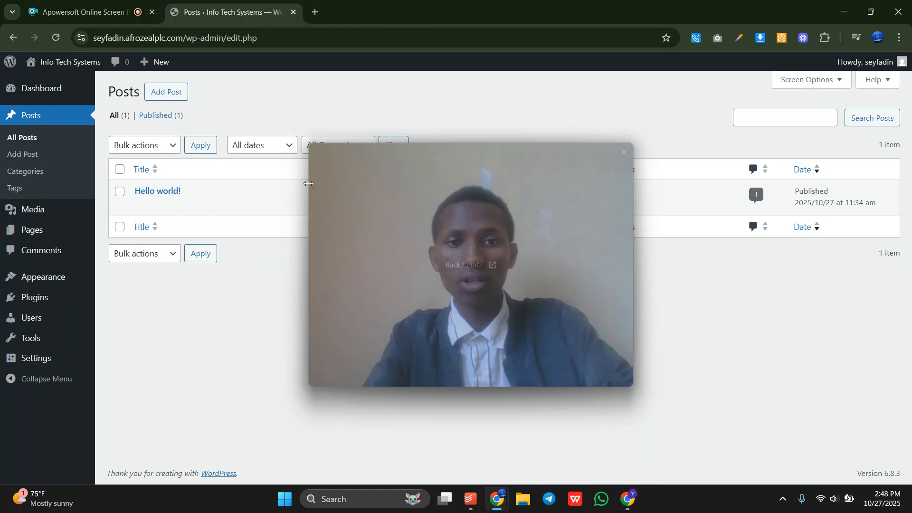
left_click_drag(309, 183, 465, 262)
left_click_drag(537, 286, 842, 2)
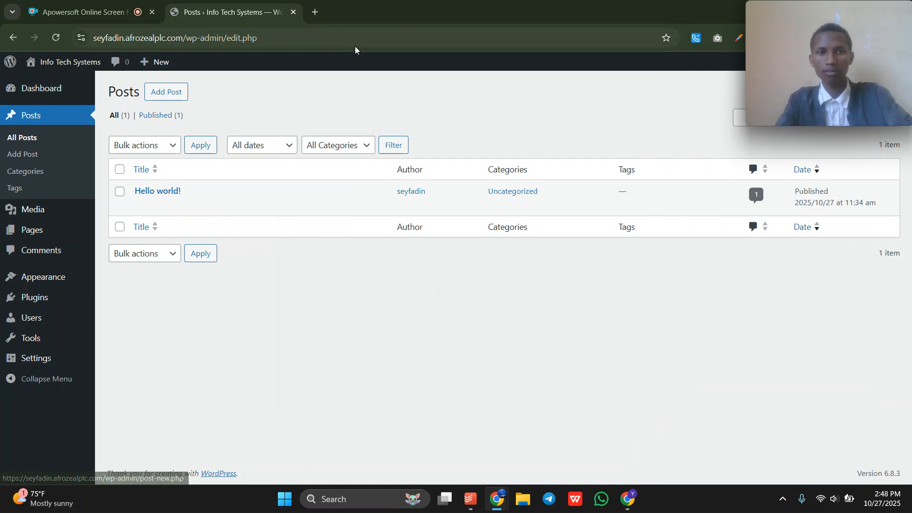
double_click(229, 38)
key("BackSpace")
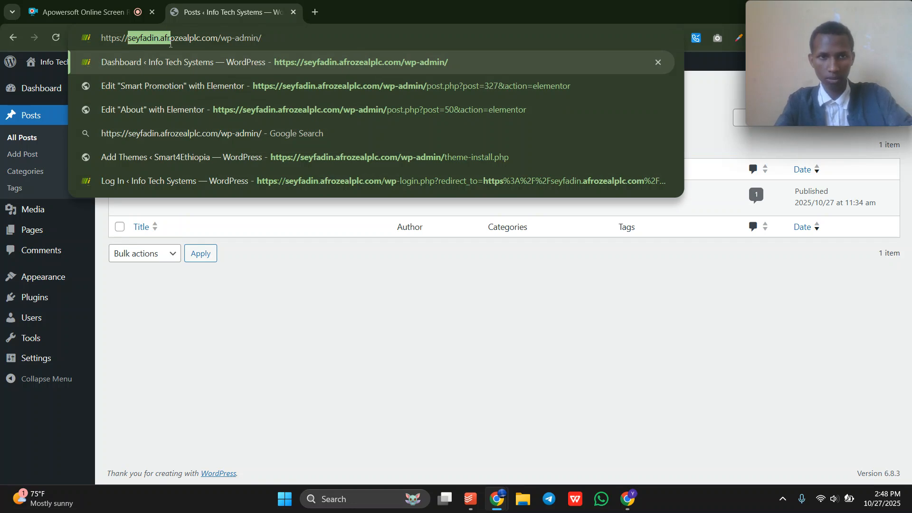
left_click(226, 38)
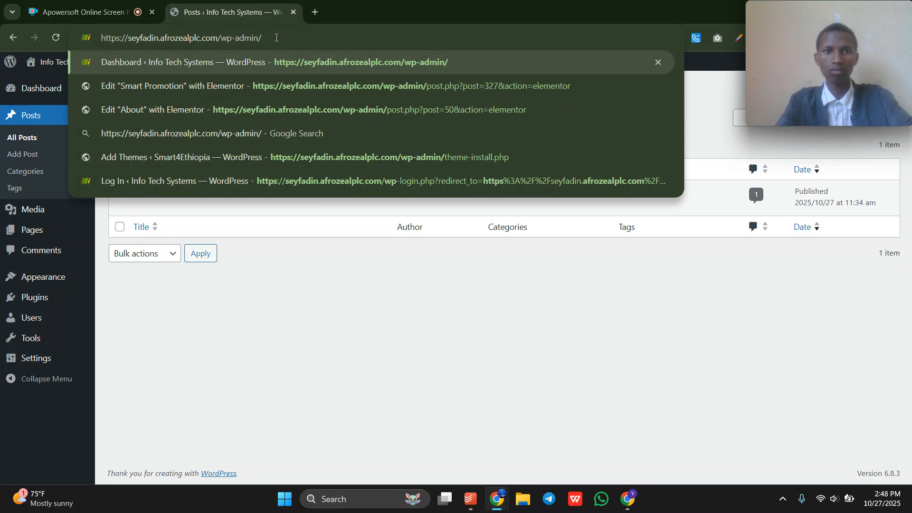
key("BackSpace")
key("Return")
Append /wp-admin to the site address to load the admin Dashboard.
left_click(188, 41)
left_click(210, 40)
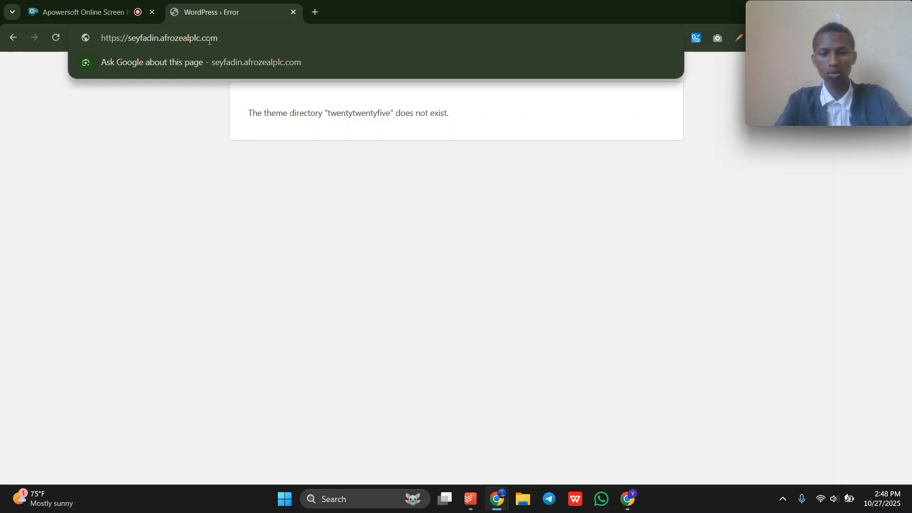
type("/")
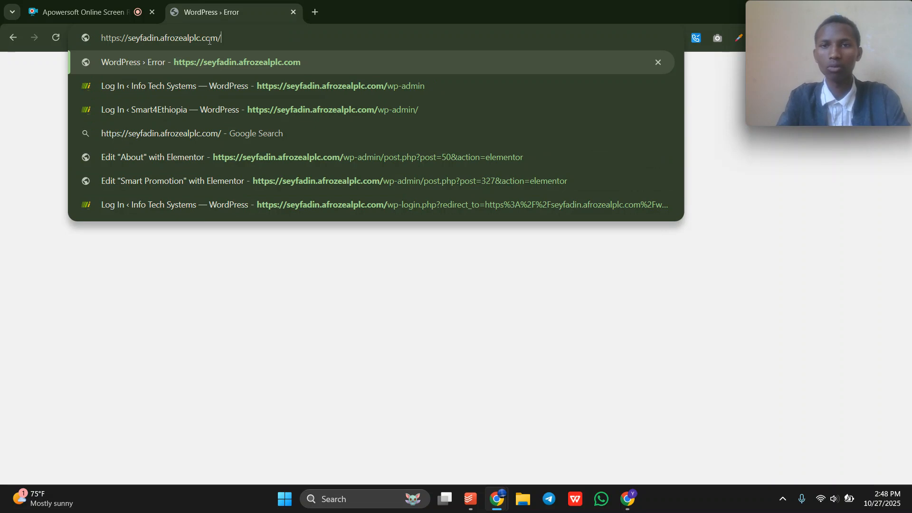
type("wp")
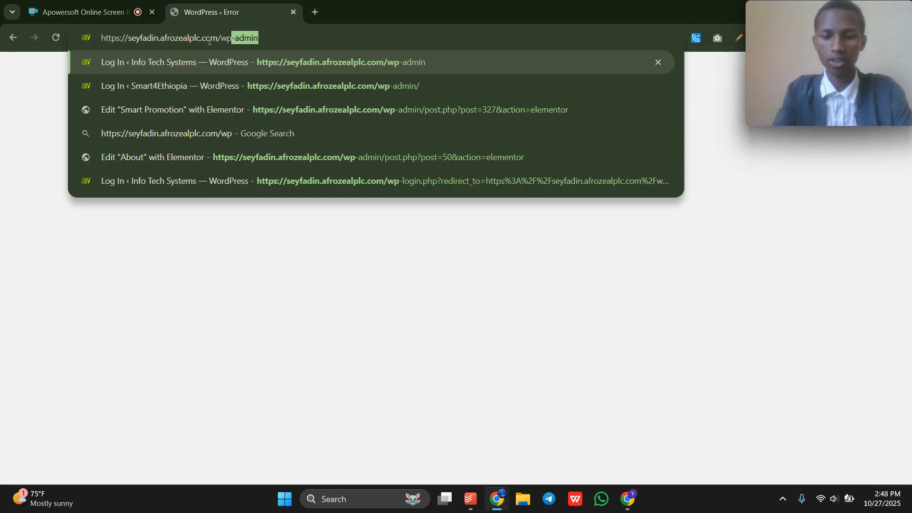
type("-admin")
key("Return")
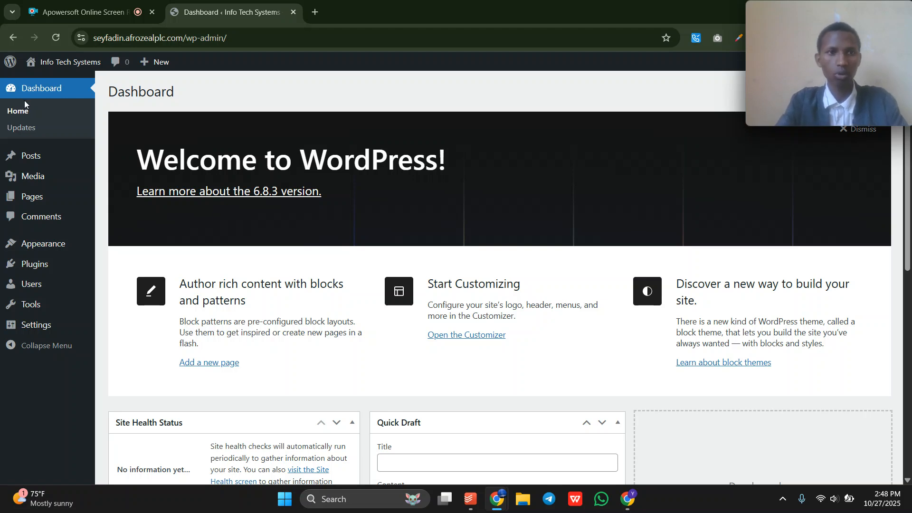
Check the Updates page confirms the latest WordPress version, then go to Posts > All Posts.
left_click(22, 128)
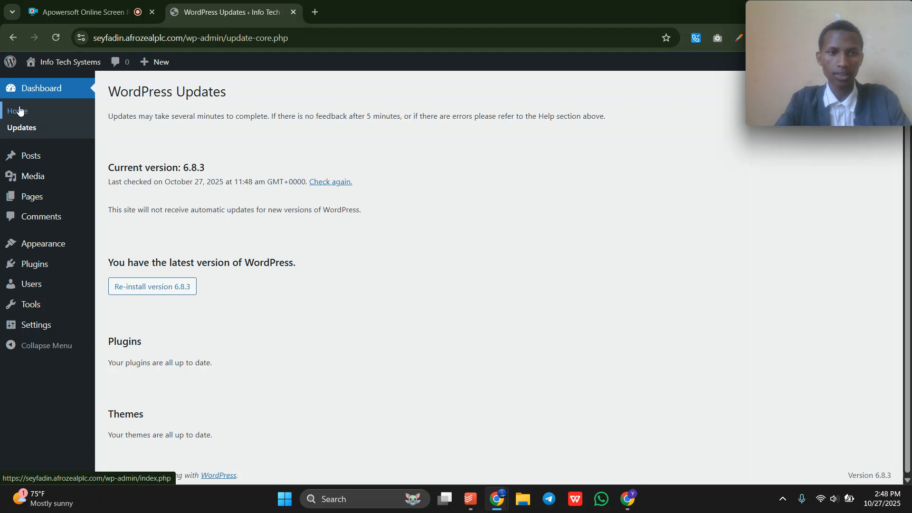
mouse_move(37, 162)
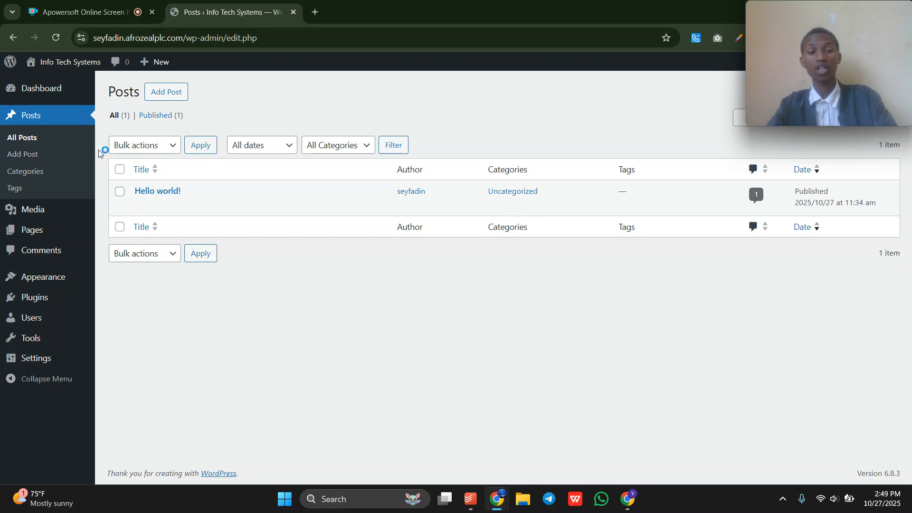
Show Pages > All Pages and close the browser and Run Mode Finished notifications.
mouse_move(46, 231)
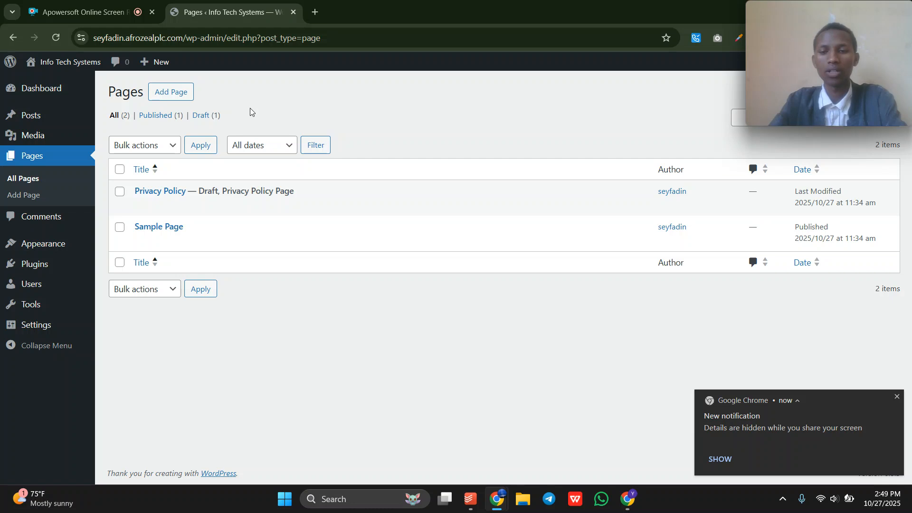
left_click(721, 459)
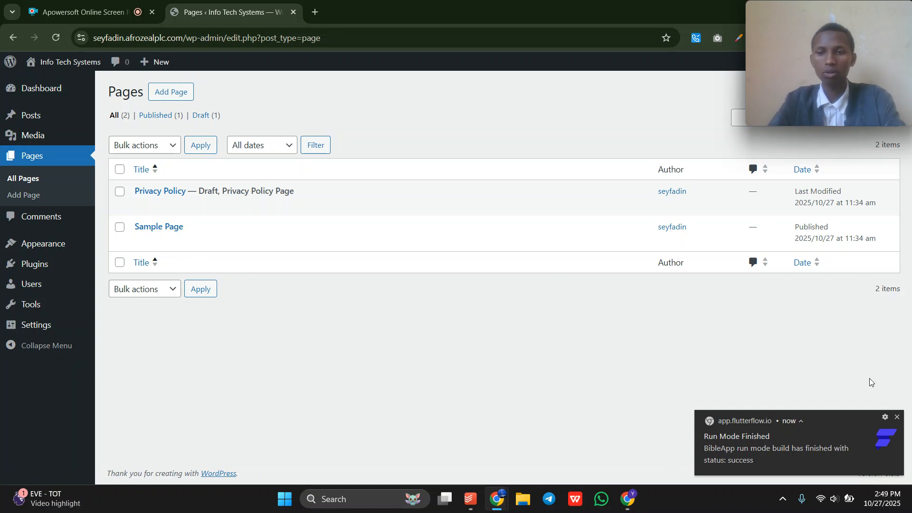
left_click(897, 418)
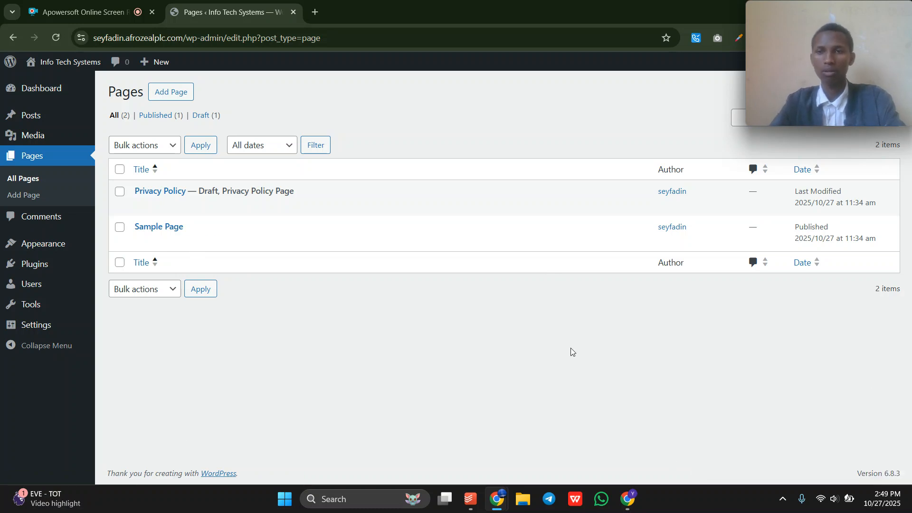
mouse_move(48, 122)
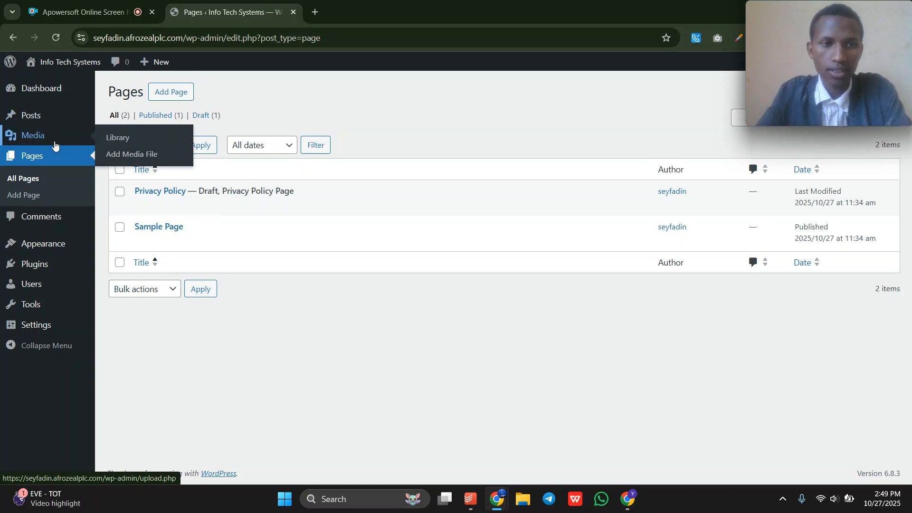
Visit the empty Media Library, cancel the Select Files dialog without uploading, then go to Comments.
left_click(2, 135)
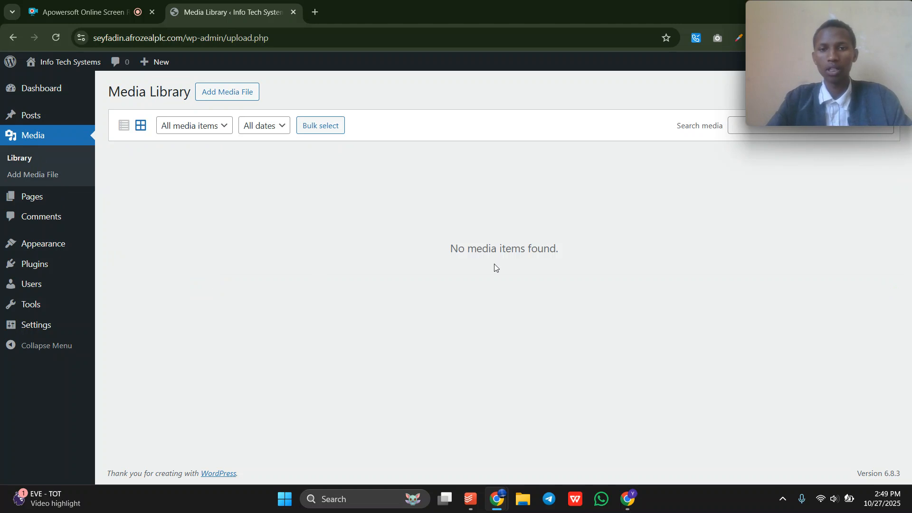
left_click_drag(453, 262, 555, 263)
left_click(555, 263)
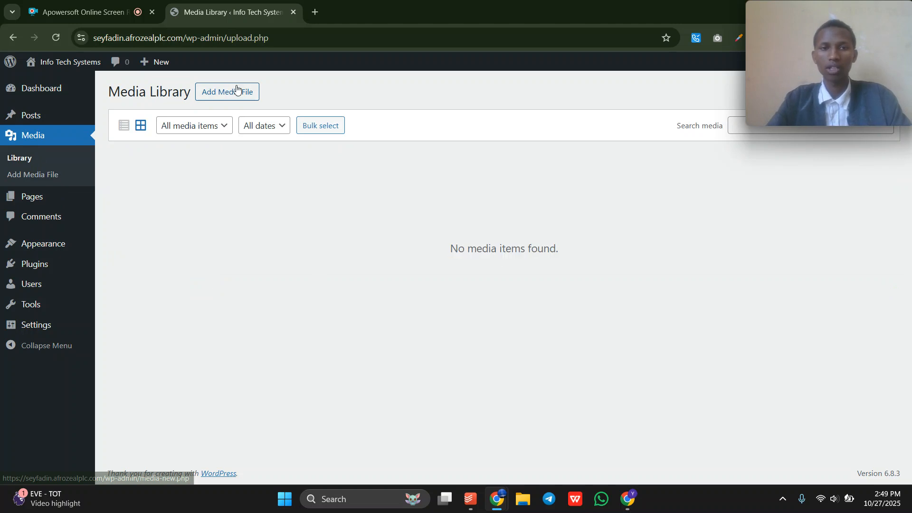
left_click(220, 99)
left_click(219, 99)
left_click(220, 99)
left_click(509, 184)
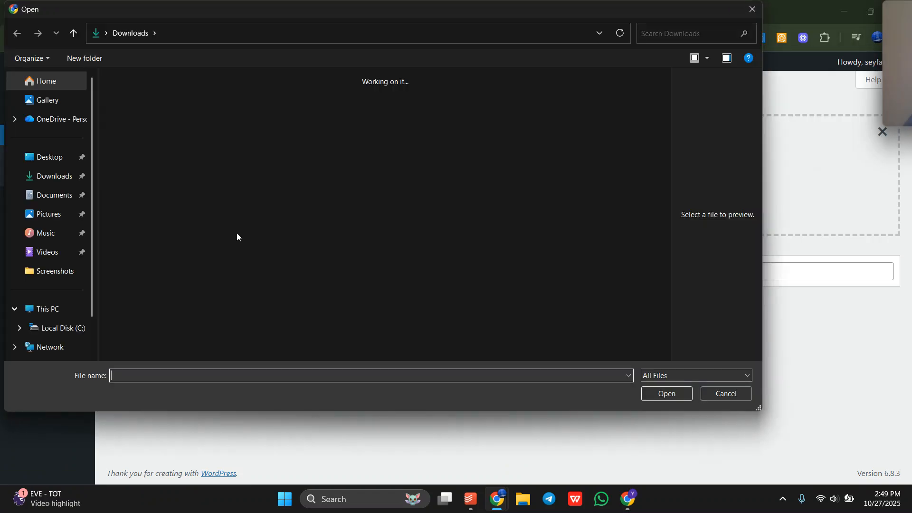
left_click(750, 16)
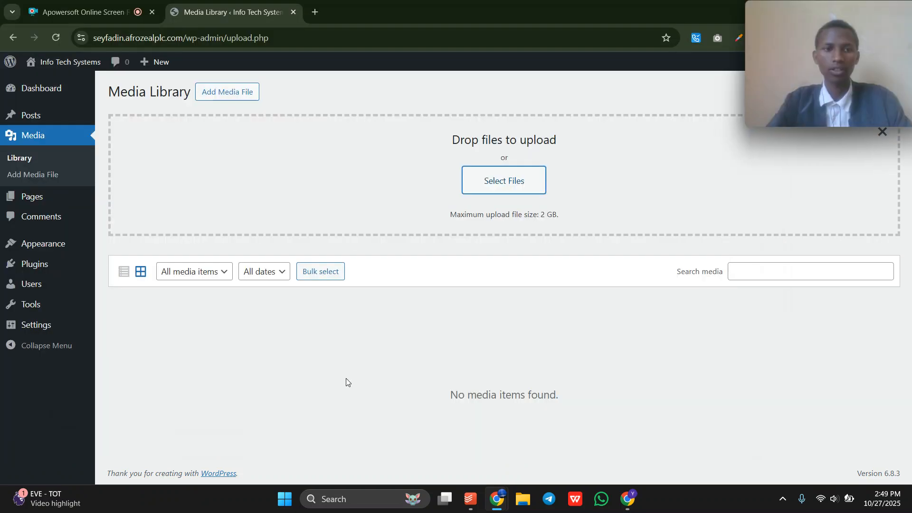
left_click(26, 221)
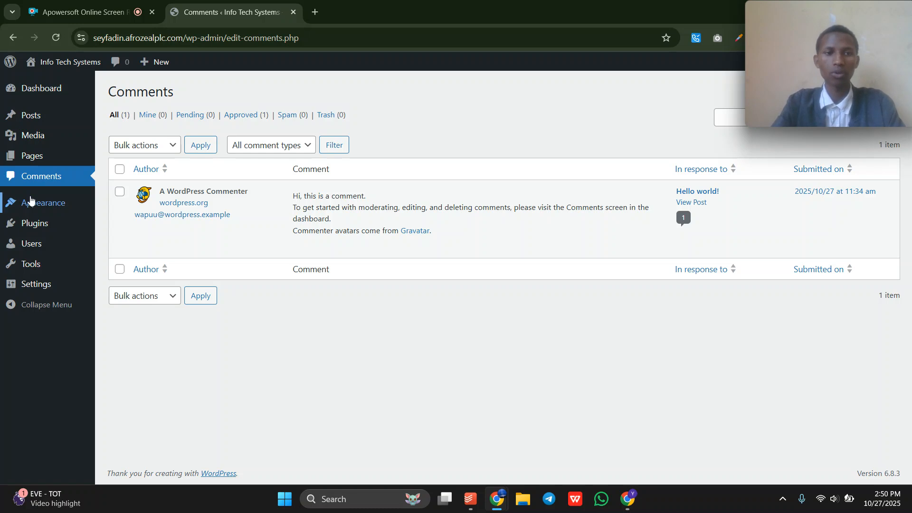
Go to Appearance > Themes and open the Add Theme catalogue.
mouse_move(35, 204)
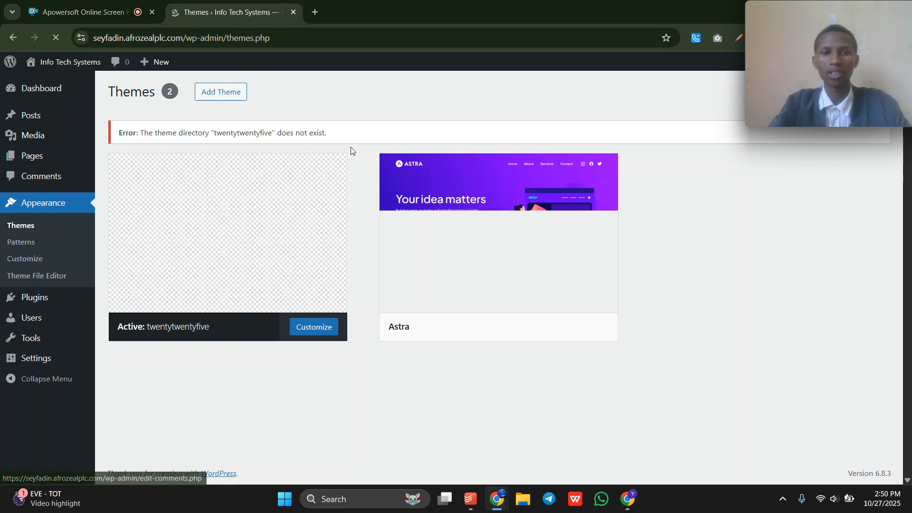
left_click(210, 95)
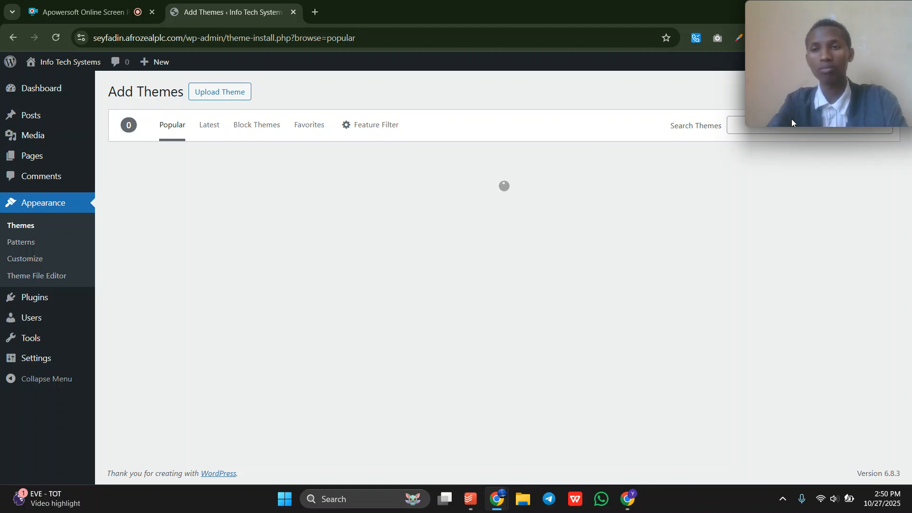
Find the installed Astra card among the Popular themes and activate it.
mouse_move(755, 198)
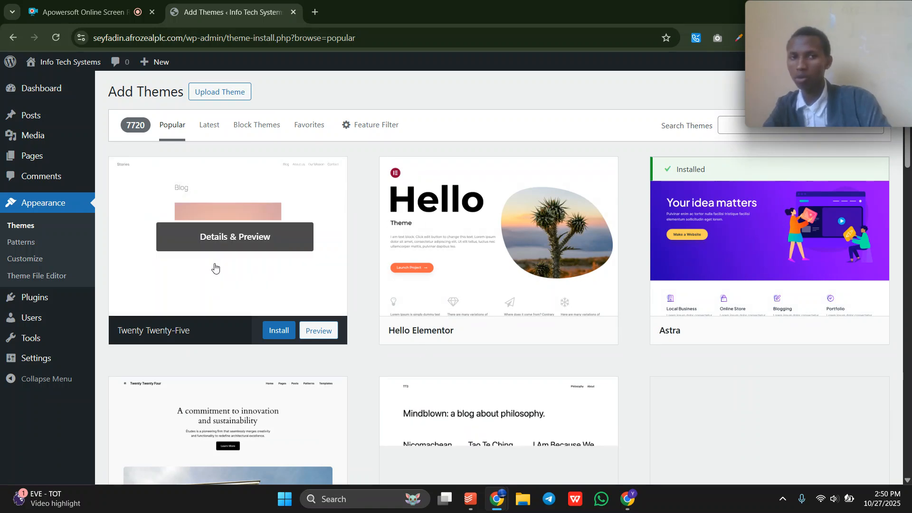
mouse_move(66, 300)
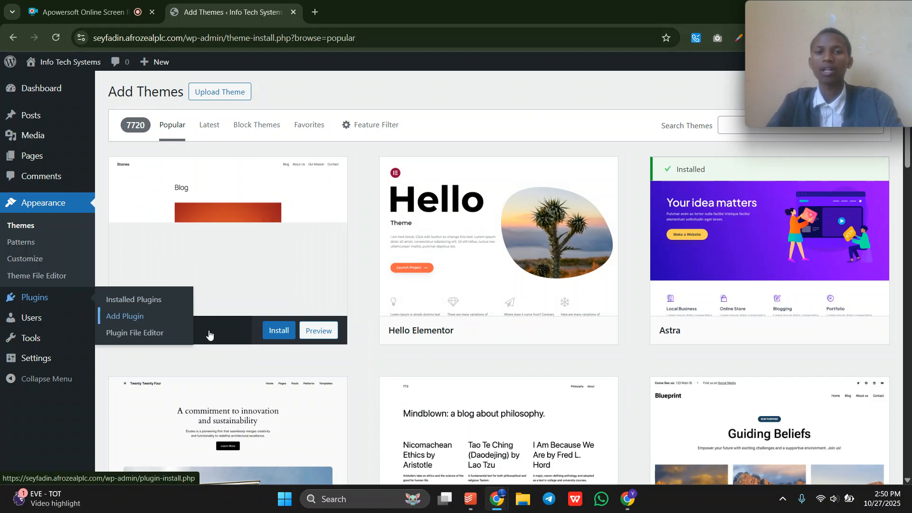
scroll(551, 383, "down", 7)
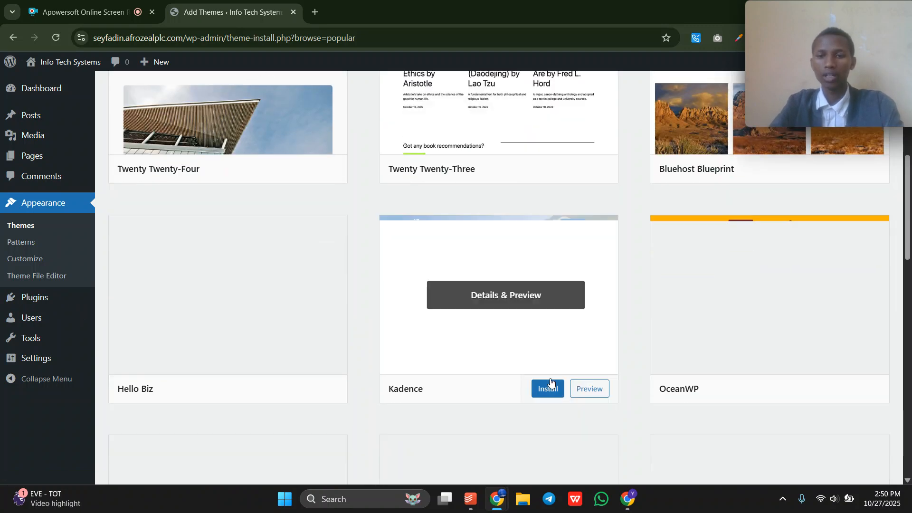
scroll(551, 382, "up", 6)
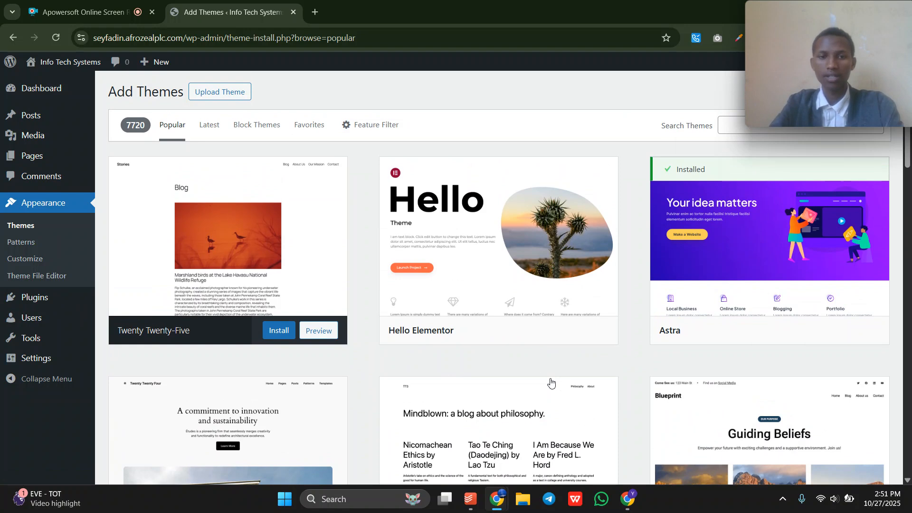
scroll(634, 332, "down", 20)
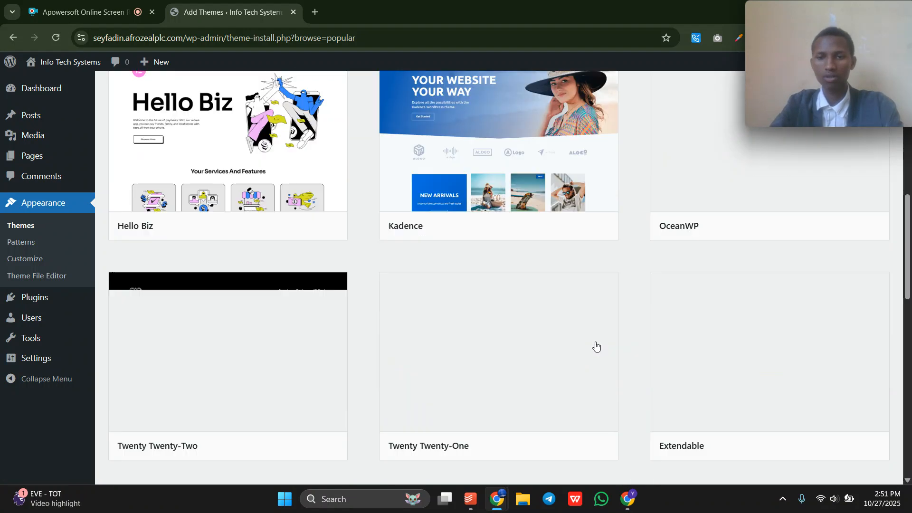
scroll(596, 346, "up", 10)
scroll(597, 346, "up", 10)
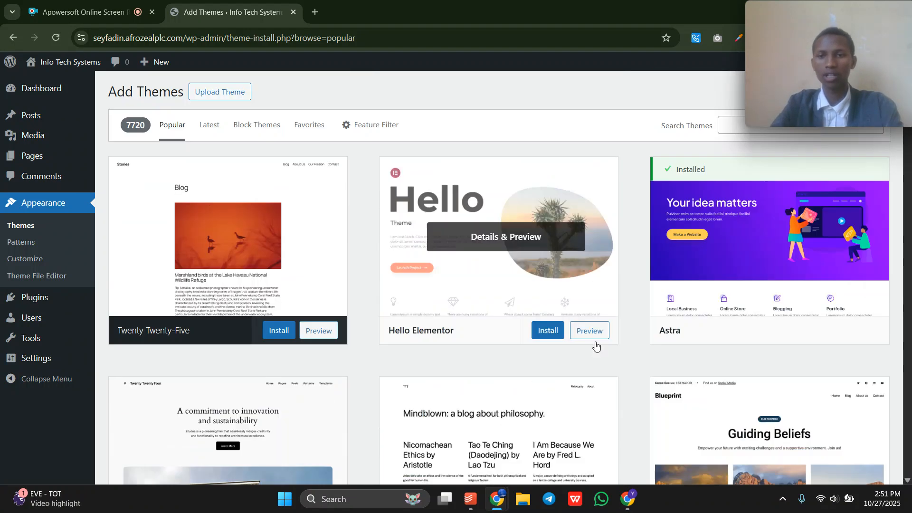
left_click(812, 329)
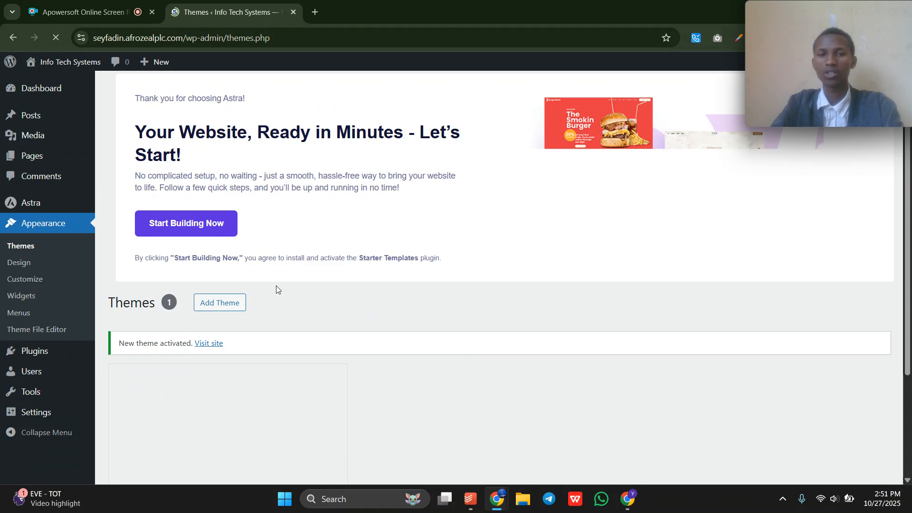
Close the Astra welcome notice and go to the Add Themes catalogue.
left_click_drag(783, 74, 771, 284)
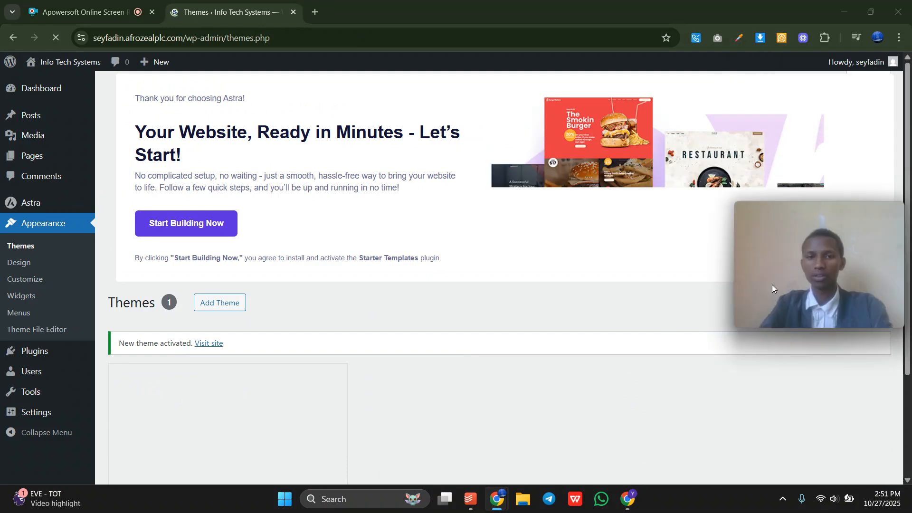
scroll(522, 275, "down", 5)
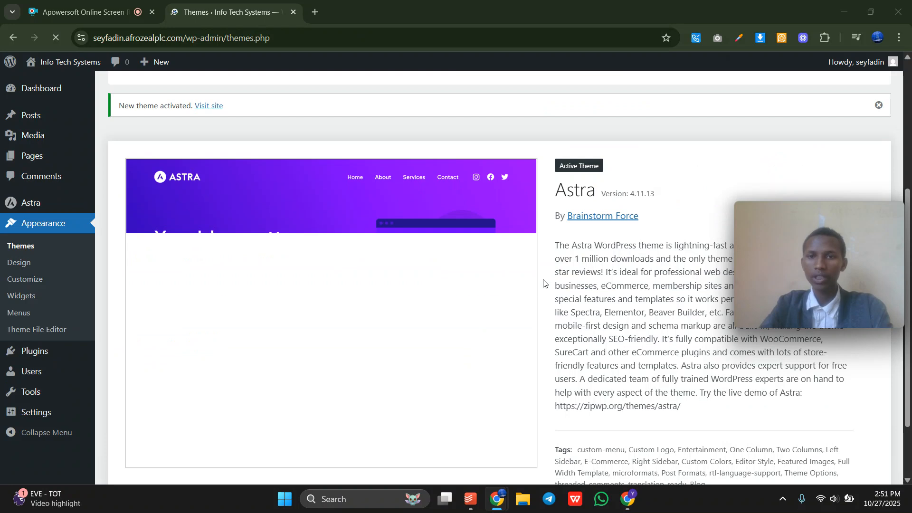
scroll(814, 120, "up", 5)
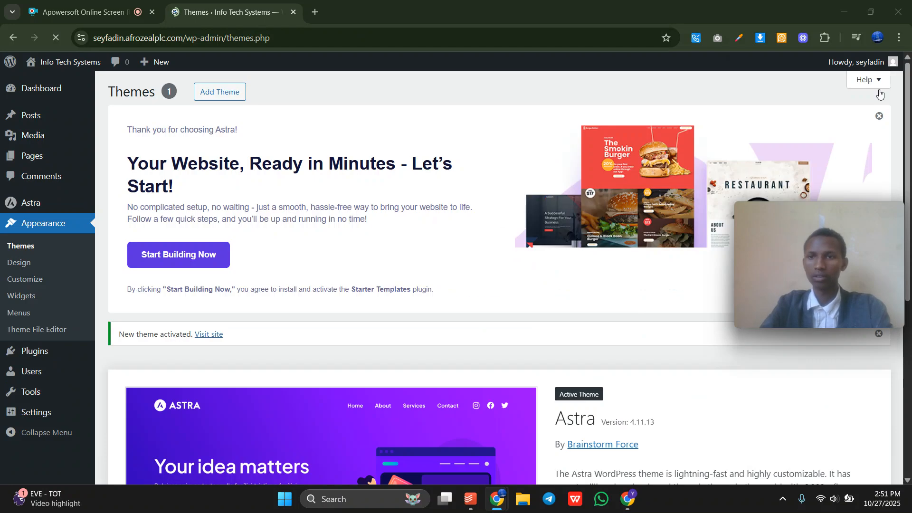
left_click(879, 116)
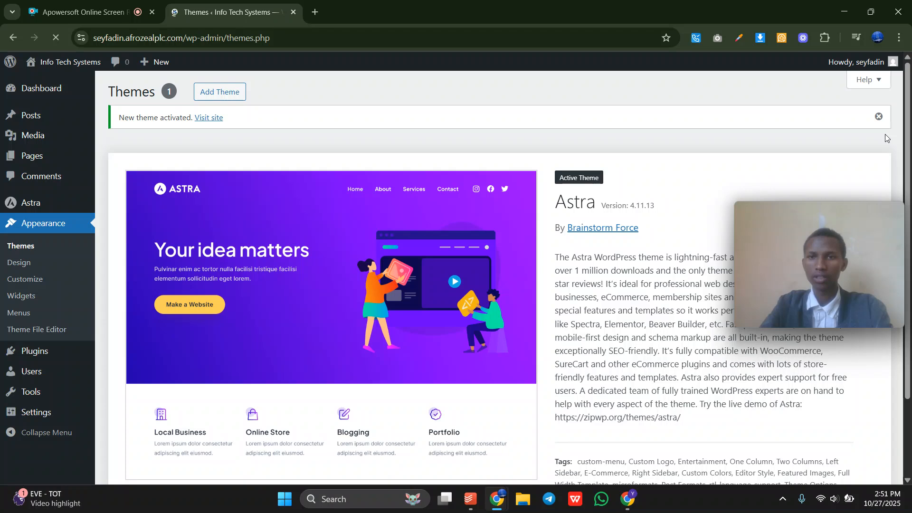
scroll(522, 324, "down", 2)
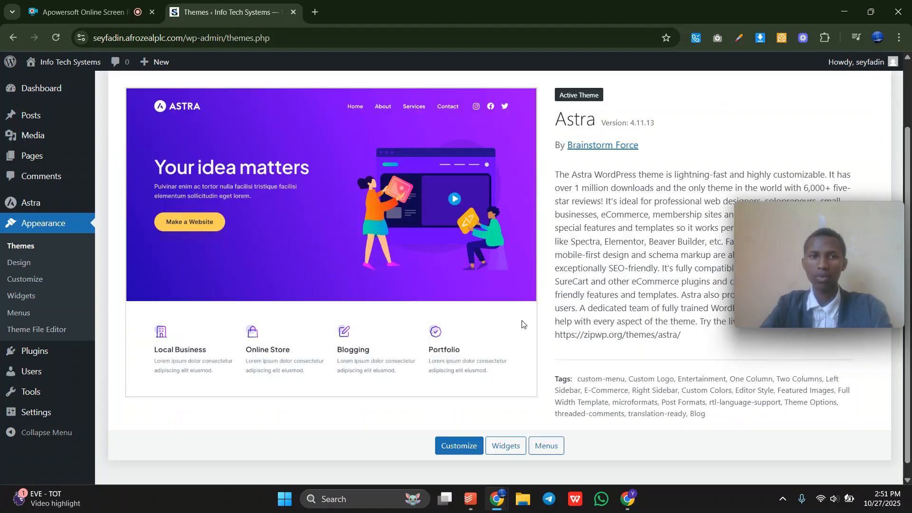
scroll(522, 324, "up", 2)
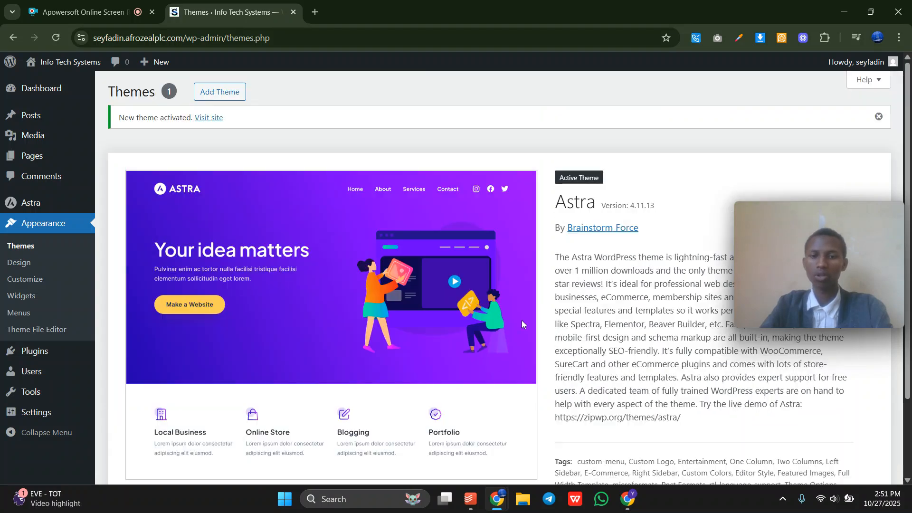
left_click(211, 100)
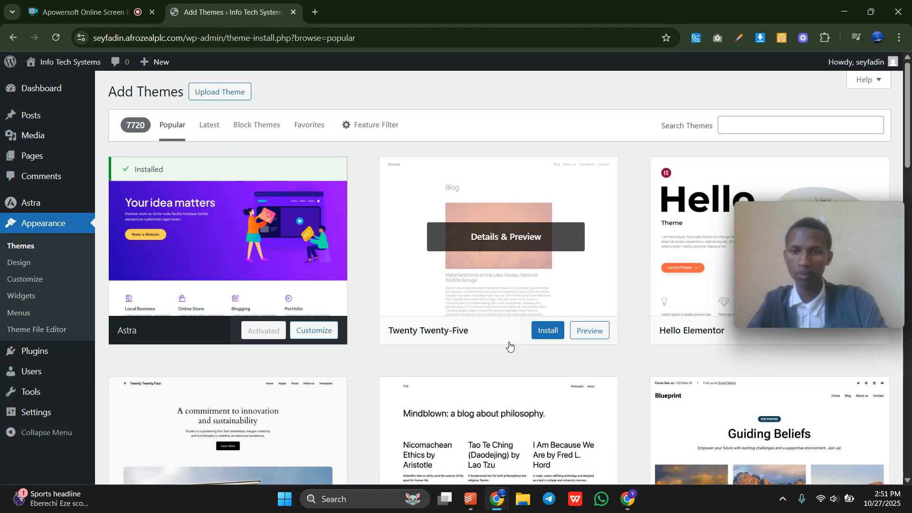
Locate the Kadence theme in the catalogue and install it.
scroll(427, 347, "down", 10)
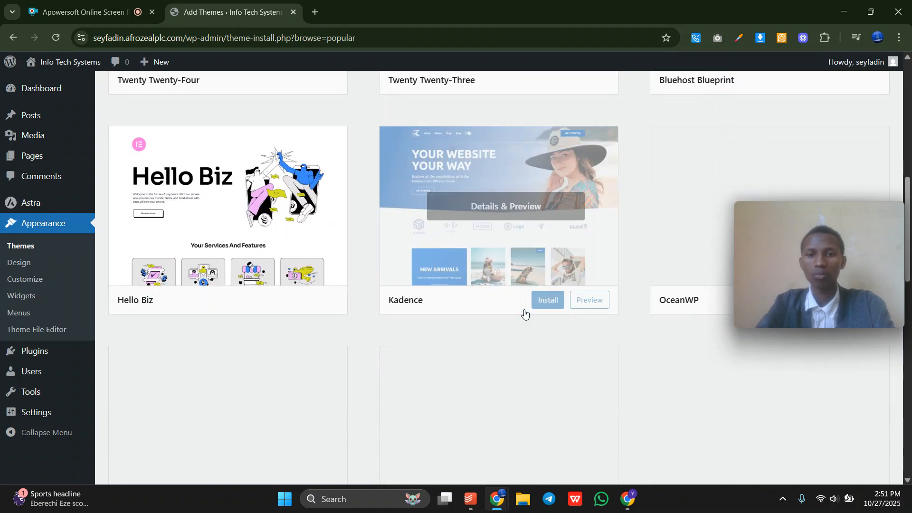
left_click(537, 306)
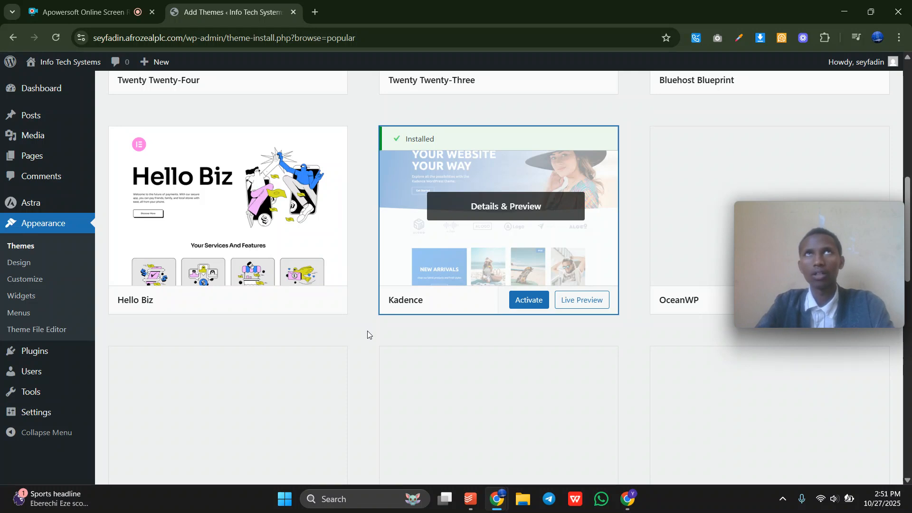
scroll(367, 334, "up", 10)
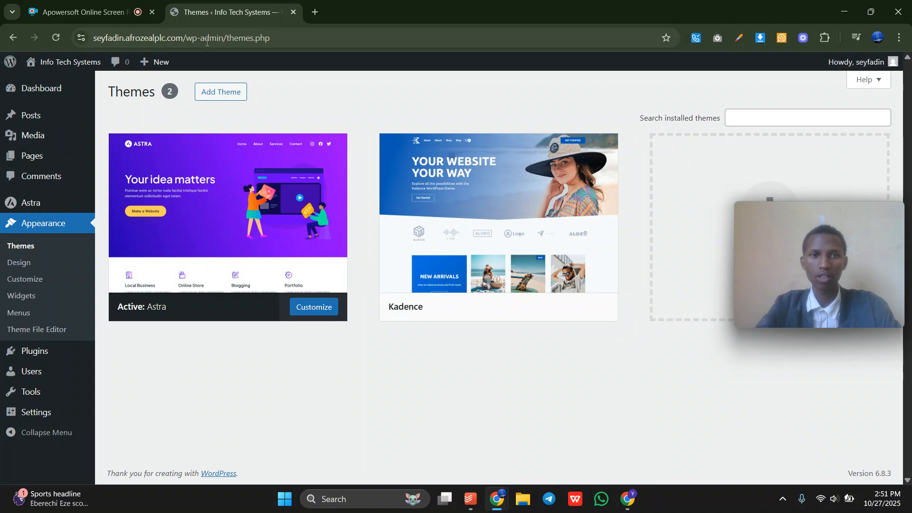
Copy the site address and load the live Info Tech Systems site in a new tab.
left_click_drag(189, 37, 223, 18)
key("ctrl+c")
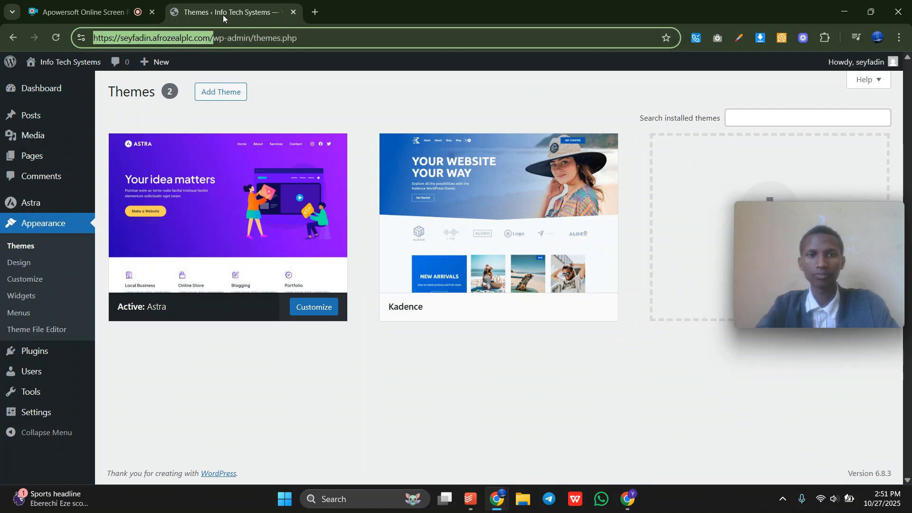
left_click(315, 12)
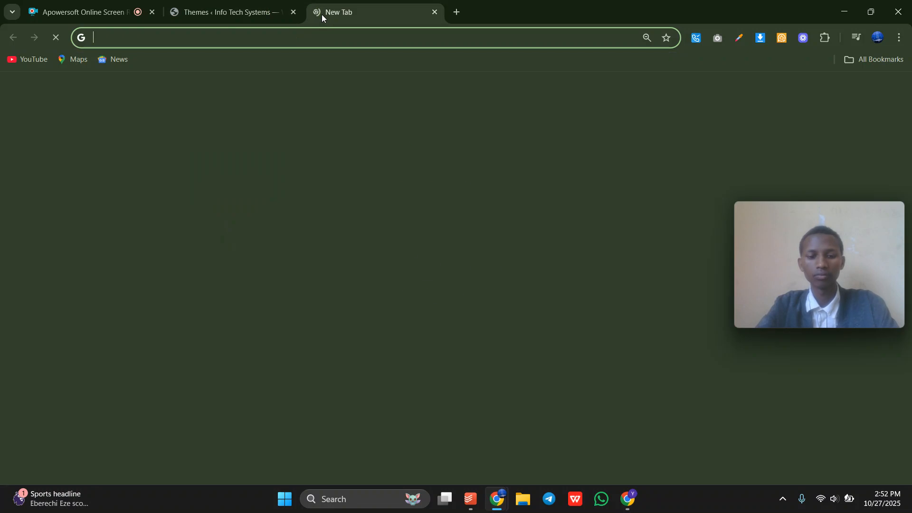
key("ctrl+v")
key("Return")
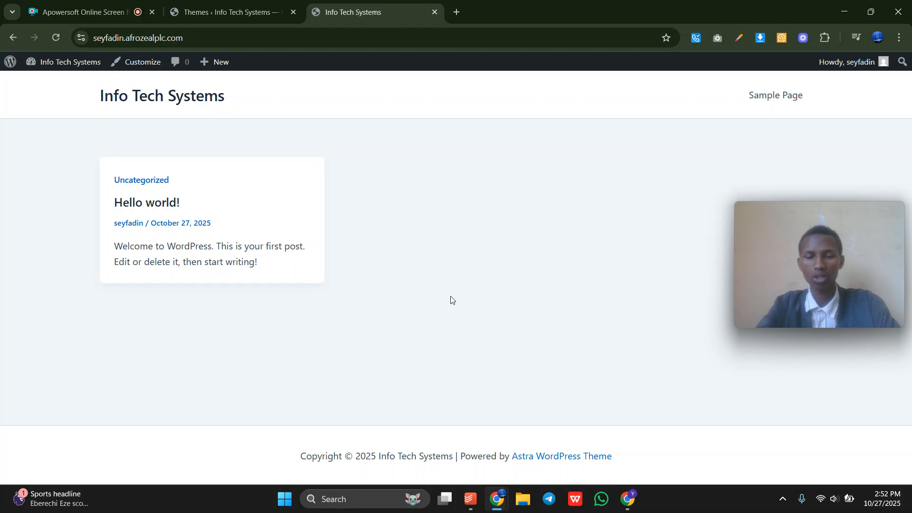
Return to the Themes tab, open Customize, then go back to the Themes list.
left_click(257, 6)
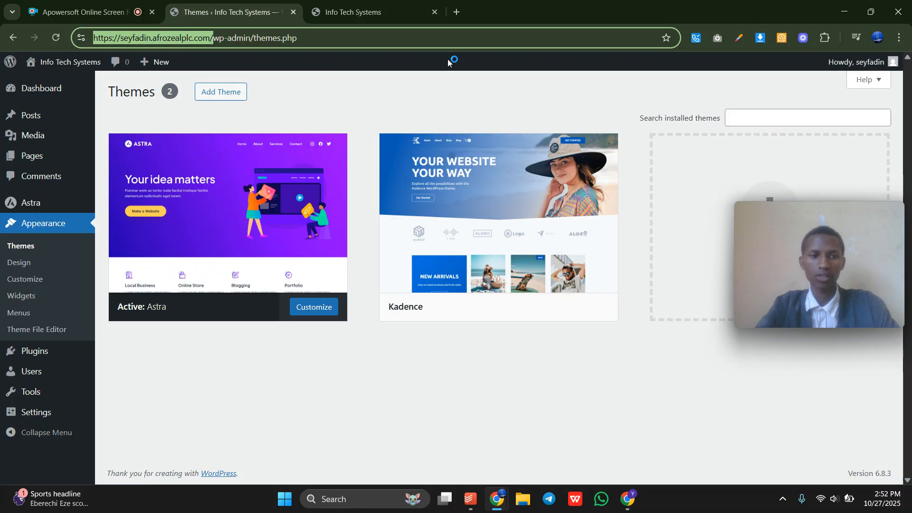
left_click(29, 282)
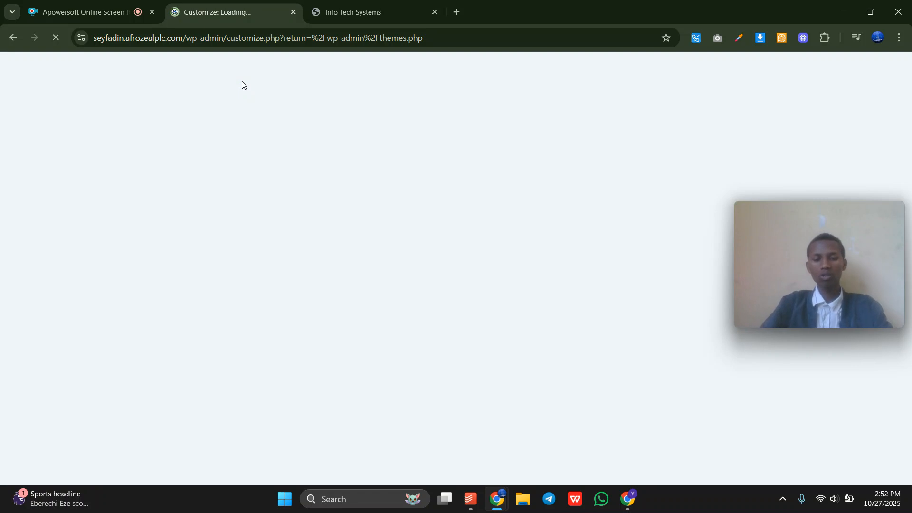
left_click(13, 38)
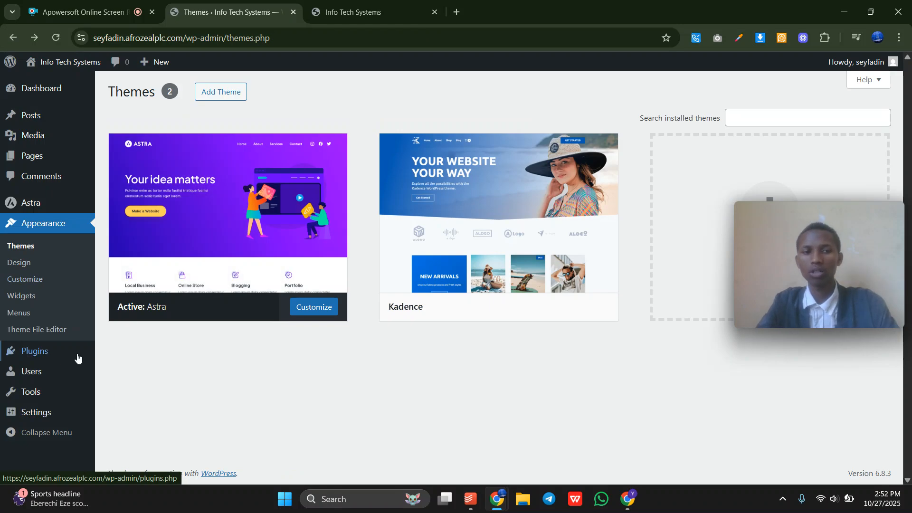
mouse_move(66, 358)
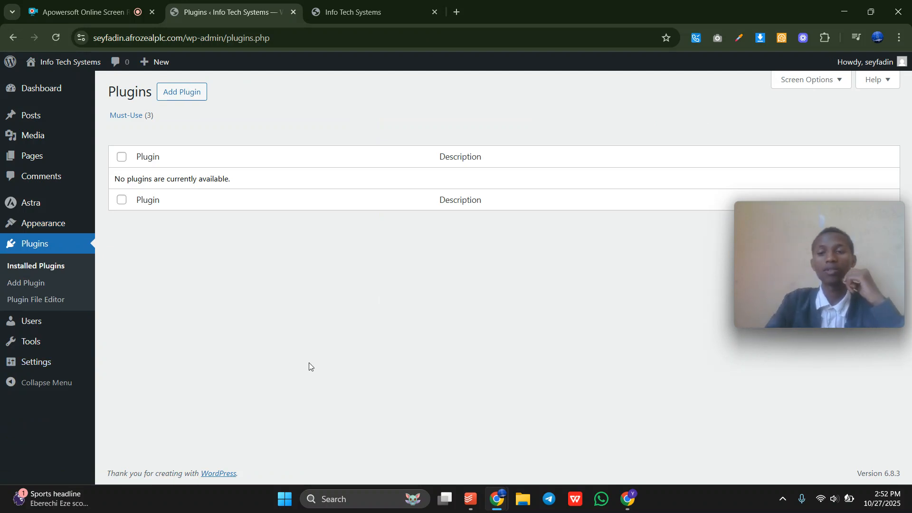
Open the Add Plugins page from the Plugins menu.
left_click_drag(183, 104, 180, 97)
left_click(180, 97)
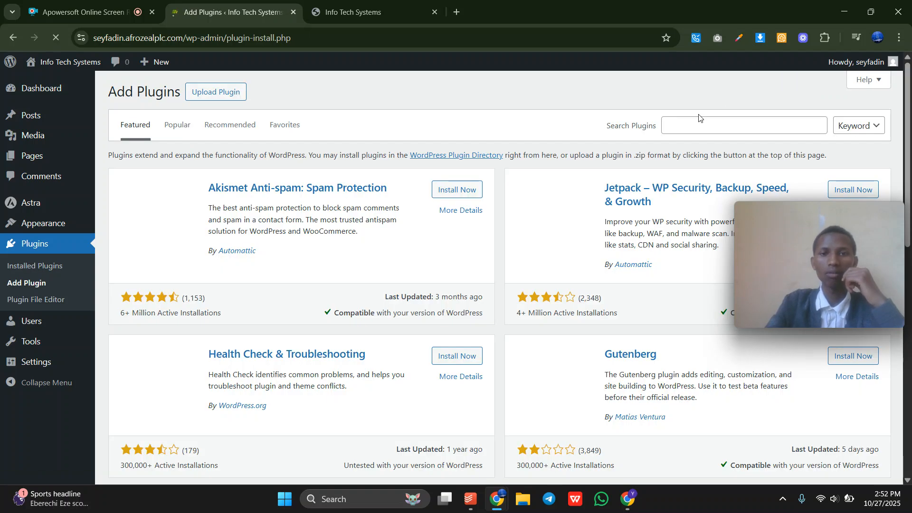
left_click(697, 125)
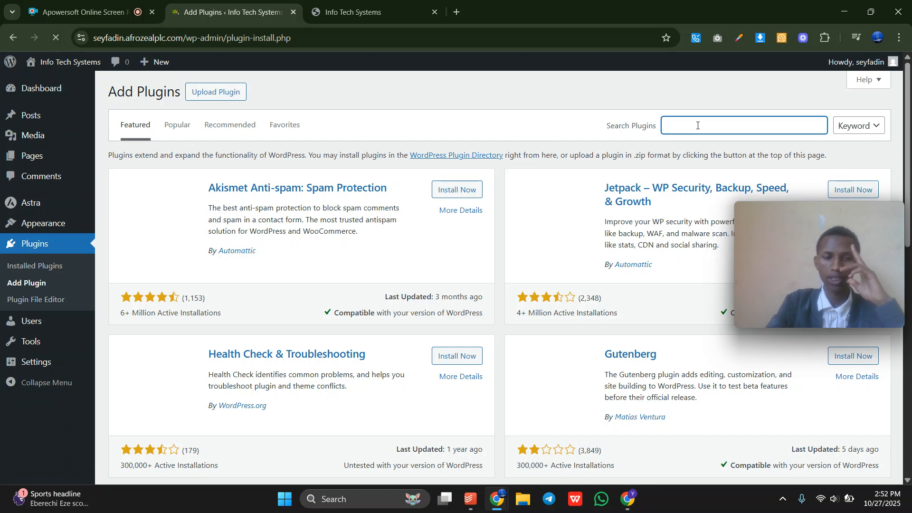
scroll(477, 397, "down", 5)
scroll(486, 398, "up", 5)
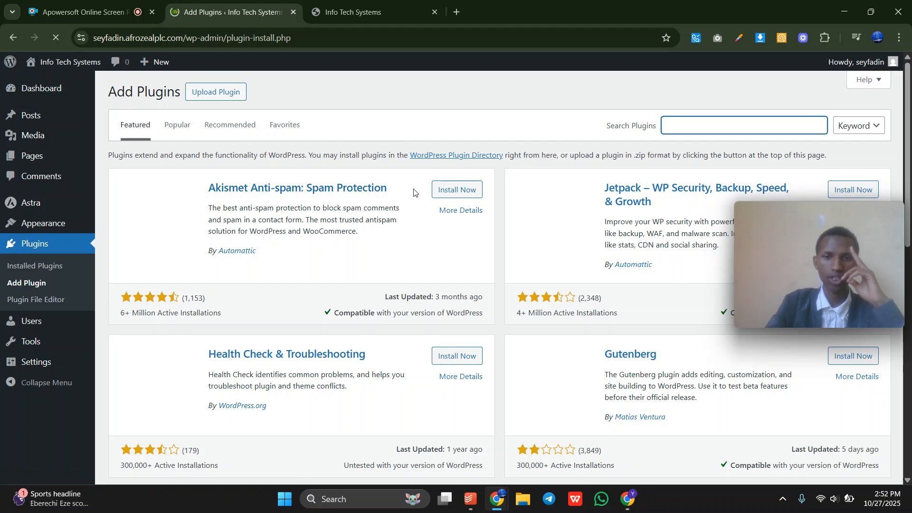
Browse the Featured plugins list, looking at Jetpack and Performance Lab.
left_click_drag(599, 185, 681, 225)
left_click(659, 205)
scroll(400, 378, "down", 5)
scroll(472, 346, "down", 3)
scroll(386, 175, "up", 2)
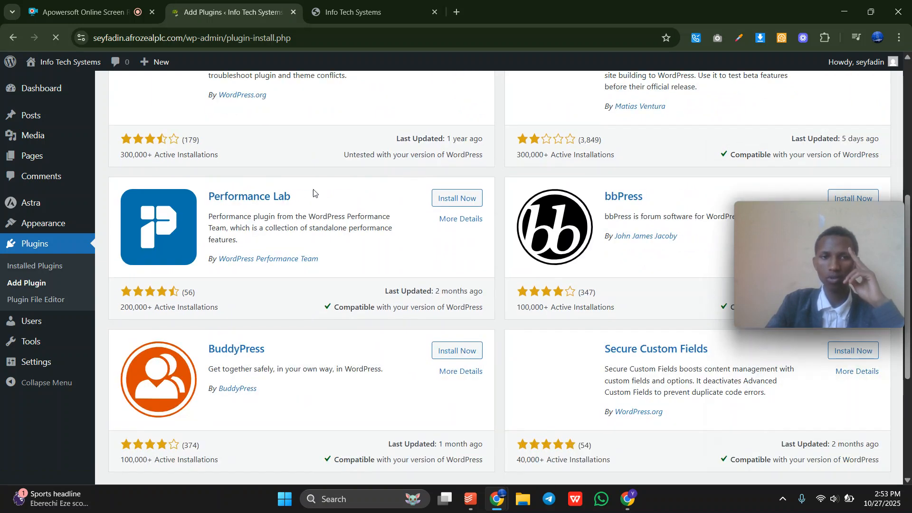
left_click_drag(321, 191, 210, 190)
left_click(340, 198)
scroll(338, 197, "down", 5)
scroll(337, 197, "up", 11)
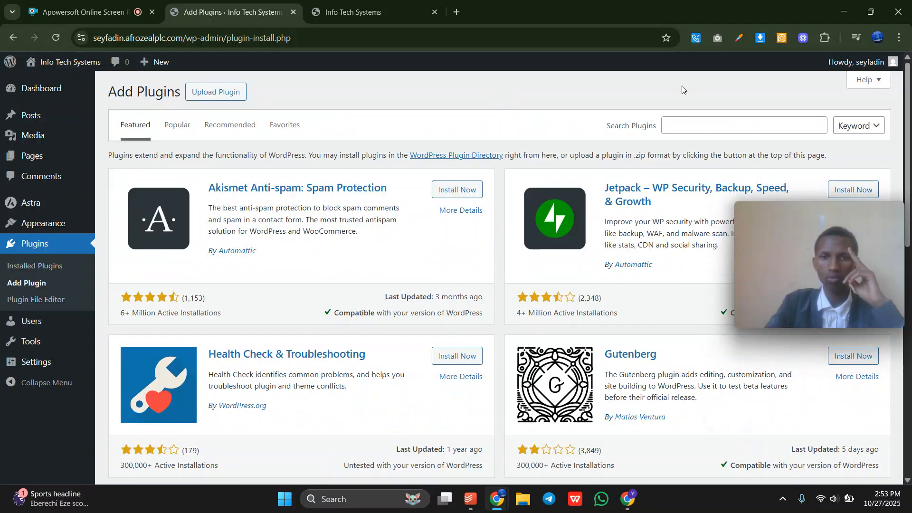
Enter woocommerce as the plugin search term.
left_click(687, 122)
type("woocommerce")
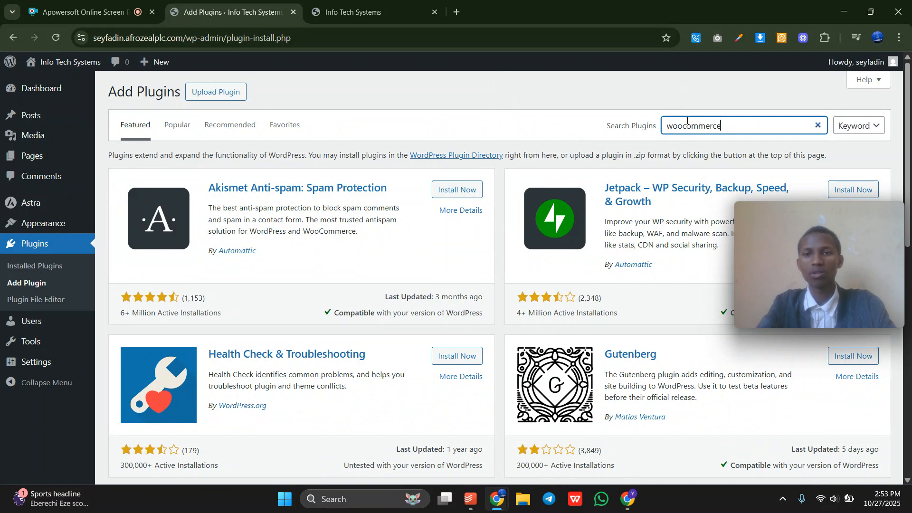
left_click(692, 88)
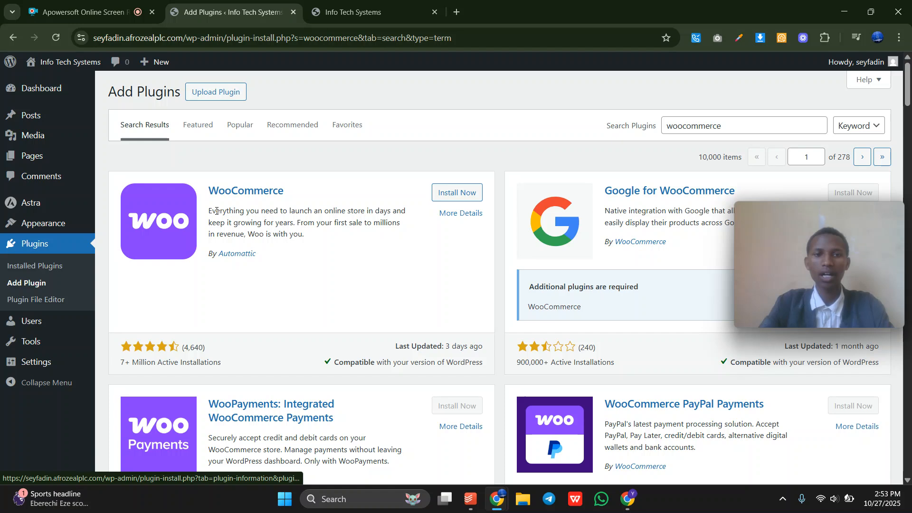
Read through the WooCommerce plugin's description in the search results.
left_click_drag(211, 209, 323, 231)
left_click(330, 236)
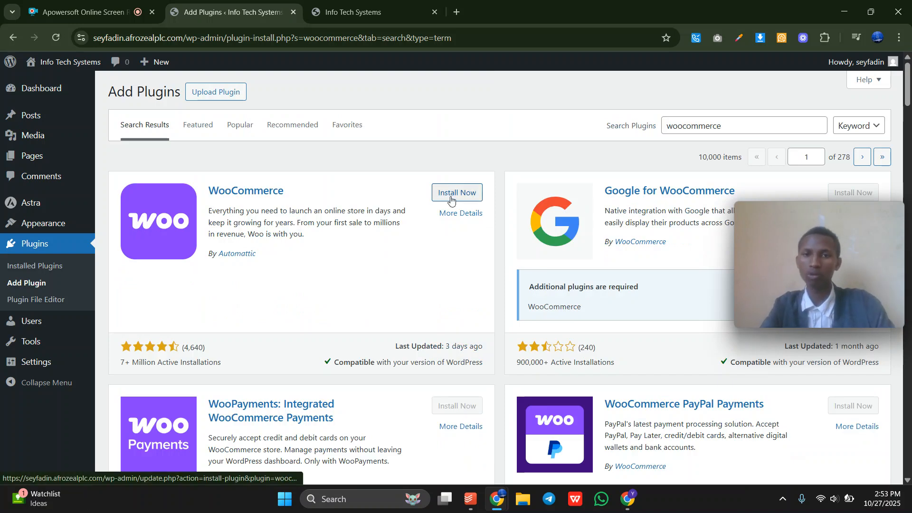
scroll(562, 375, "down", 3)
scroll(562, 375, "down", 8)
scroll(303, 389, "up", 11)
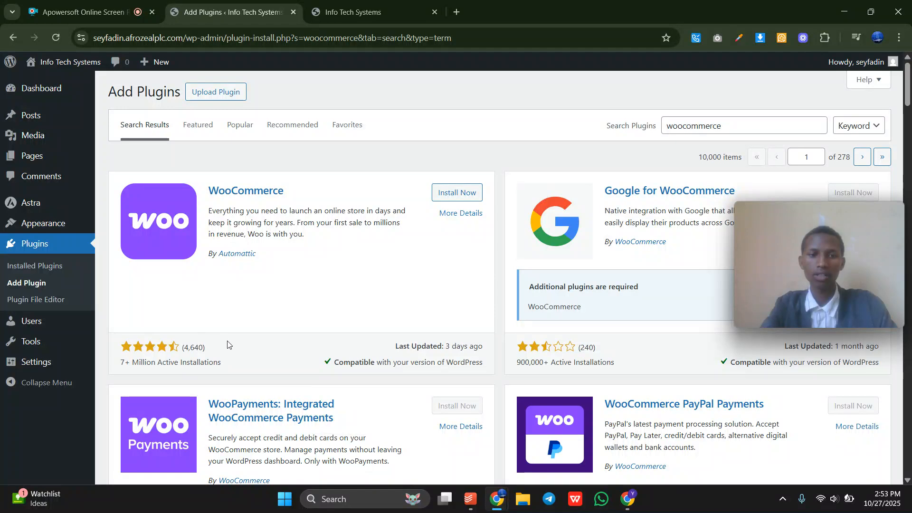
Check WooCommerce's rating count, install stats and last-updated date, then bring up the plugin upload panel.
left_click_drag(254, 344, 179, 347)
left_click(233, 339)
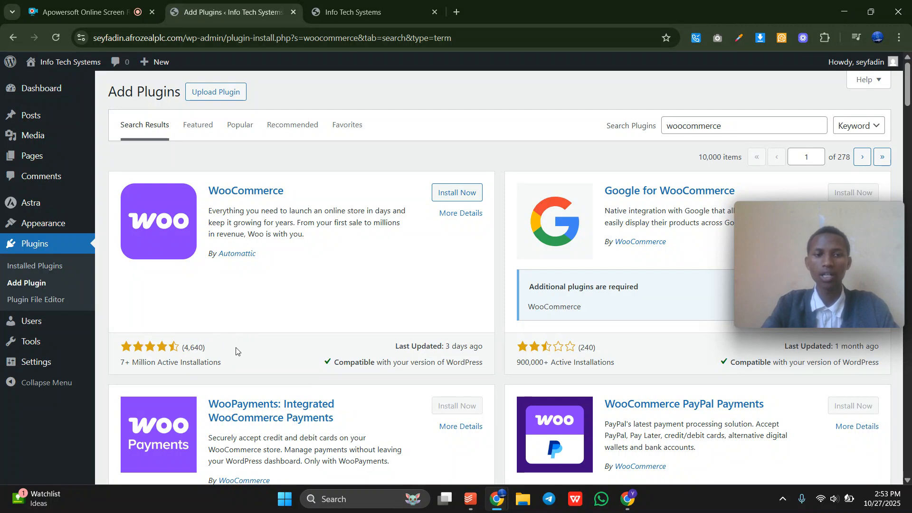
left_click_drag(226, 365, 244, 370)
left_click(265, 371)
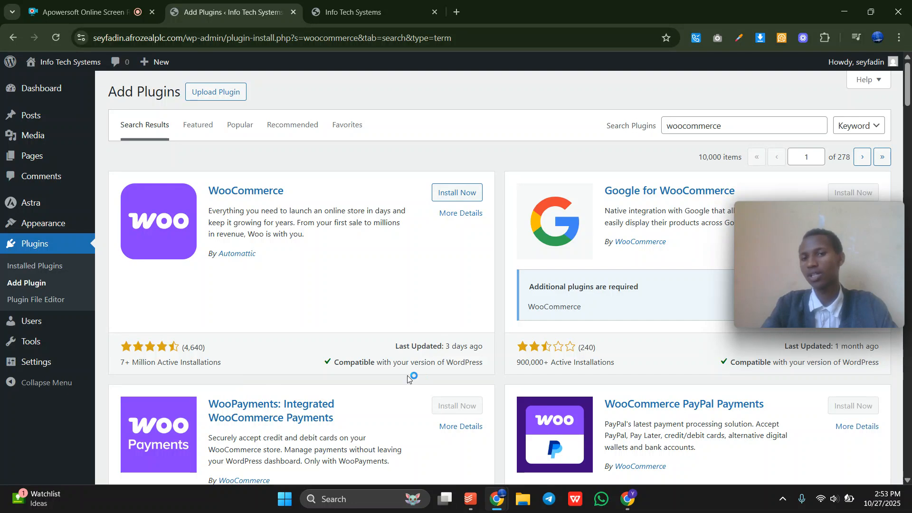
left_click_drag(392, 351, 480, 347)
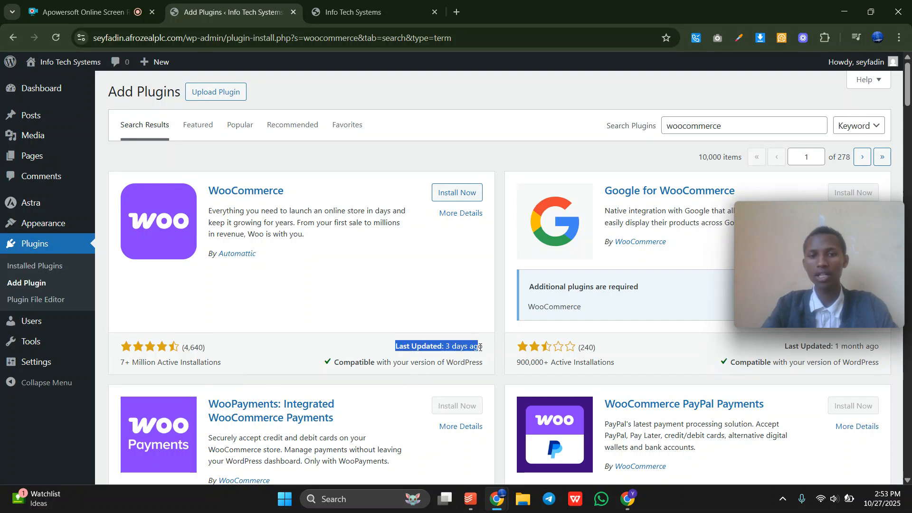
left_click(314, 371)
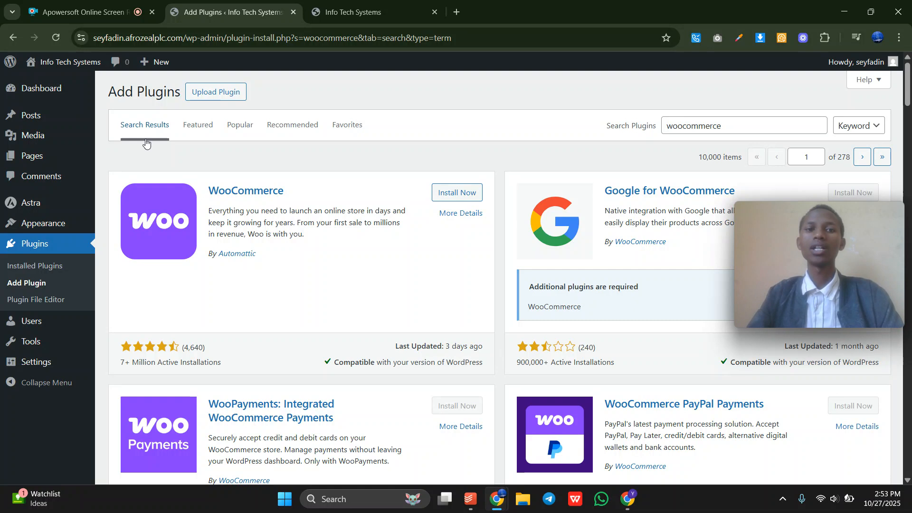
left_click(211, 86)
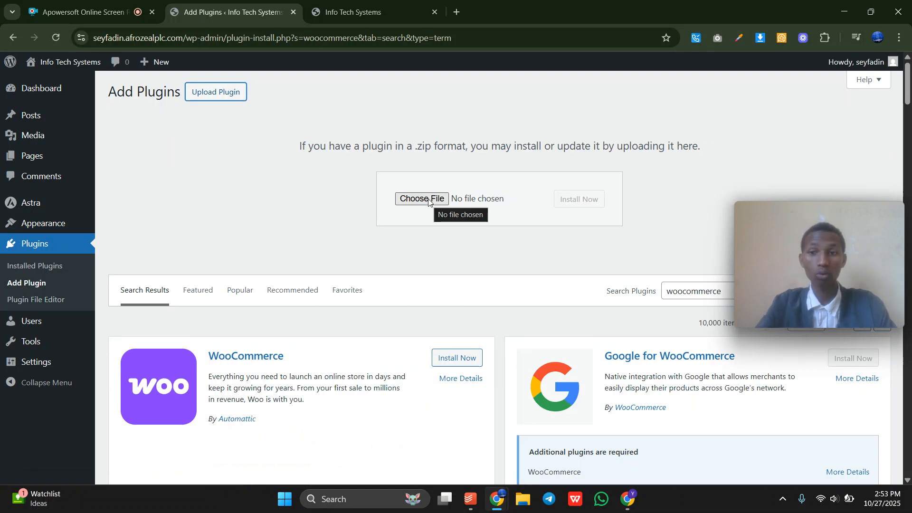
Clear the old woocommerce term from the plugin search box.
scroll(428, 202, "down", 2)
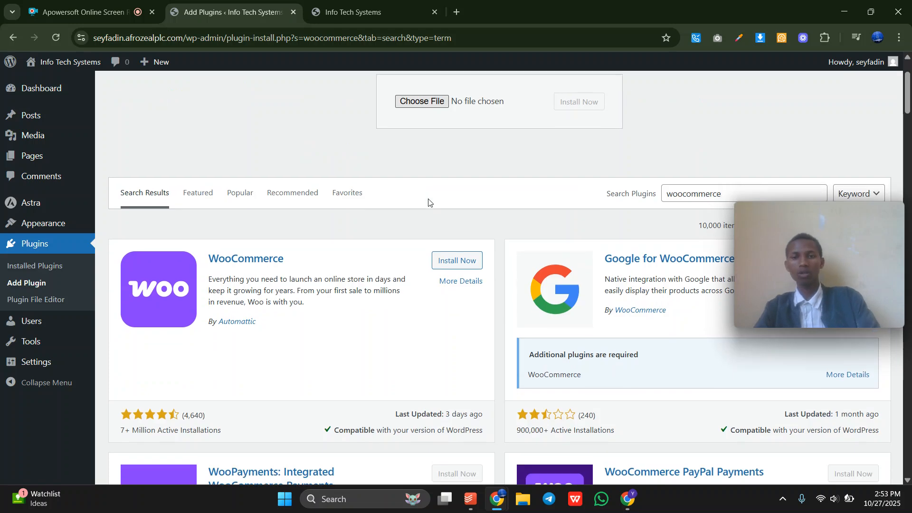
left_click(673, 192)
key("ctrl+a")
key("BackSpace")
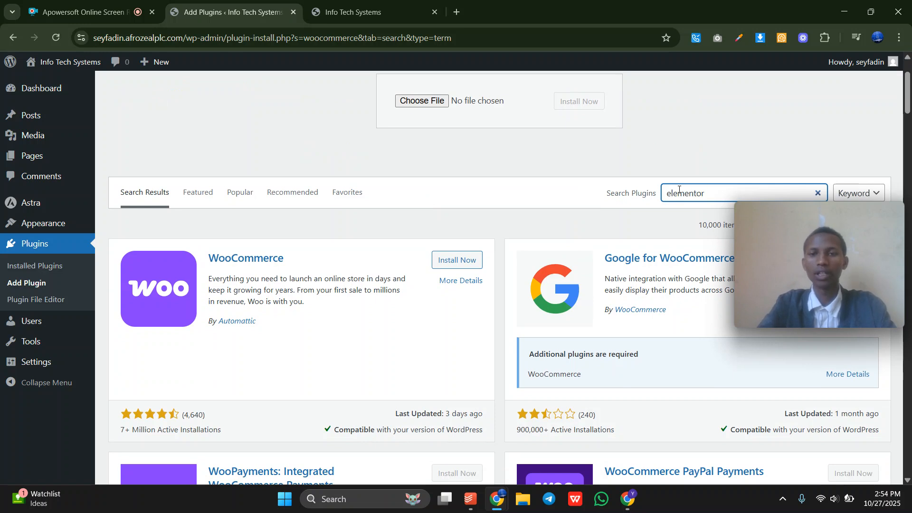
left_click(372, 10)
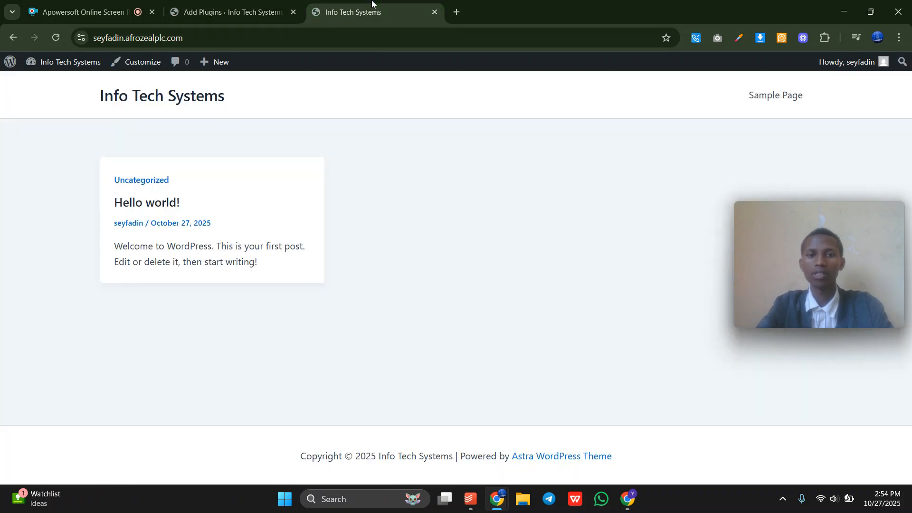
left_click(230, 3)
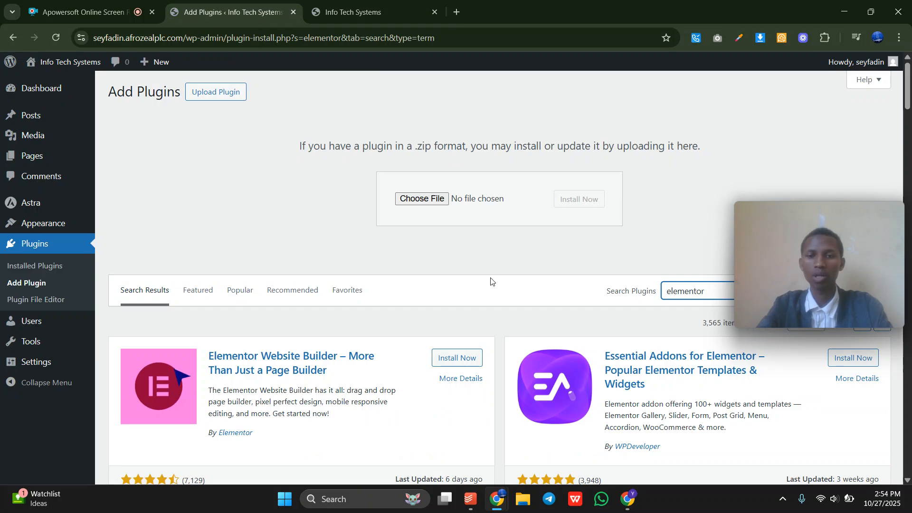
Install the Elementor Website Builder plugin and activate it.
left_click(451, 364)
scroll(450, 365, "down", 2)
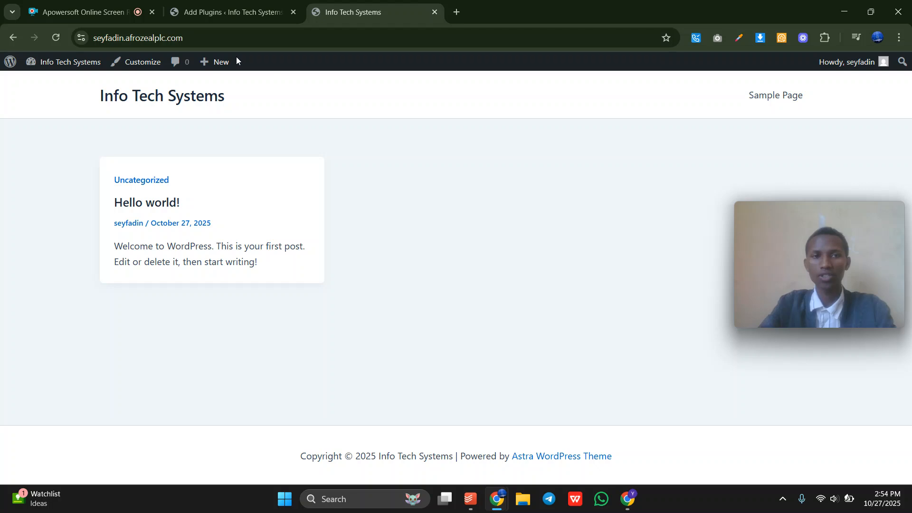
left_click(223, 12)
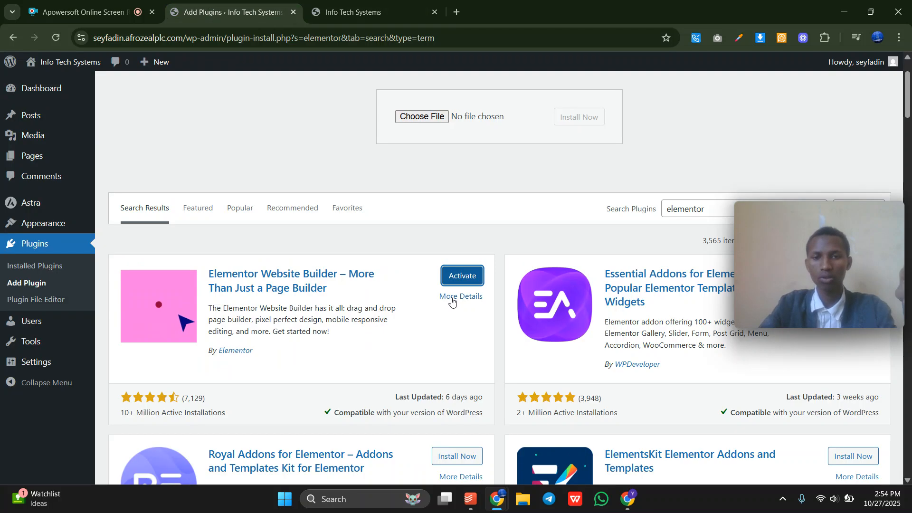
left_click(464, 279)
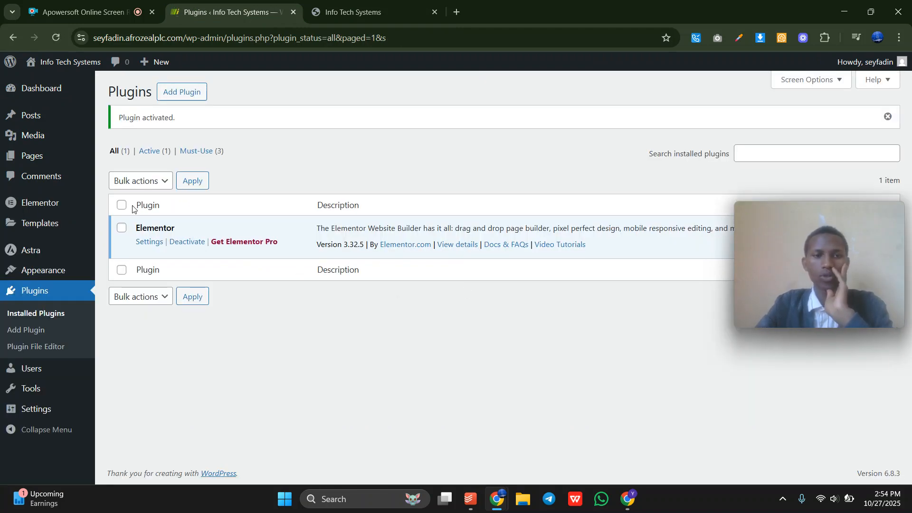
Go to Add Plugins and search the plugin directory for 'facebook'.
left_click(165, 98)
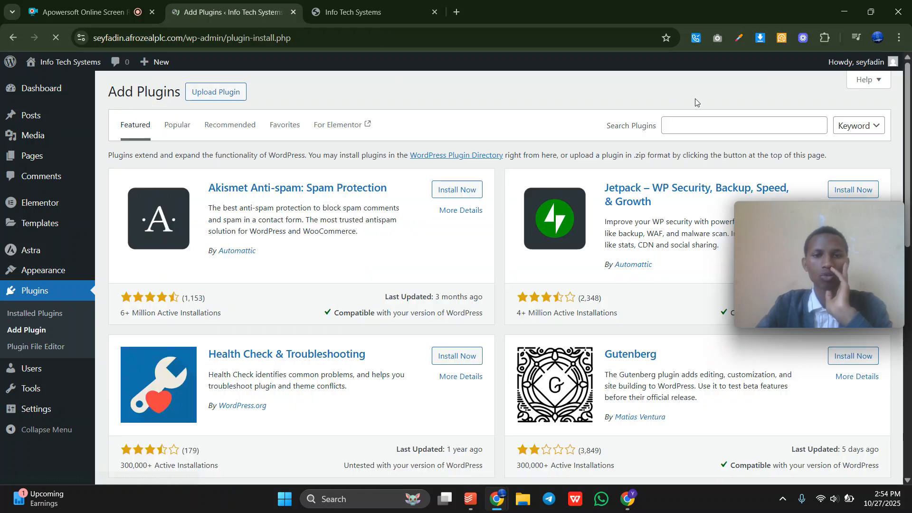
left_click(690, 119)
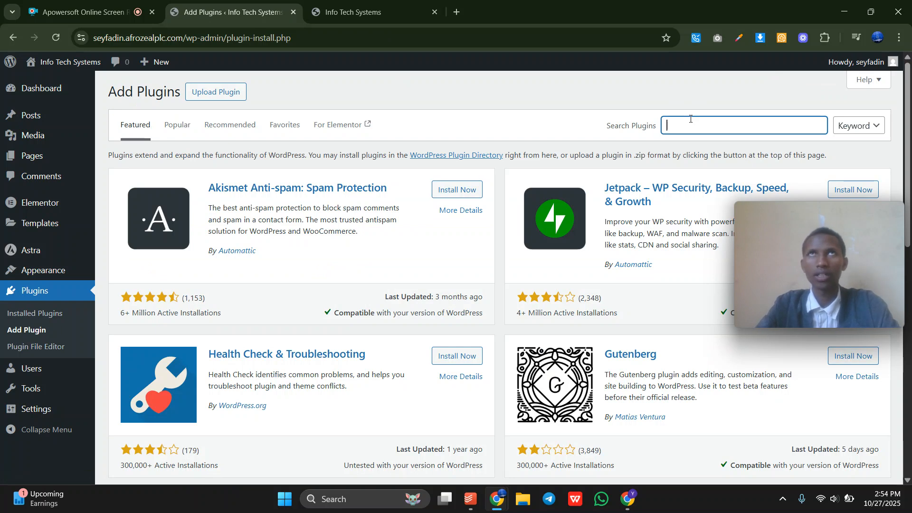
scroll(665, 378, "down", 10)
scroll(665, 380, "up", 6)
scroll(666, 380, "up", 4)
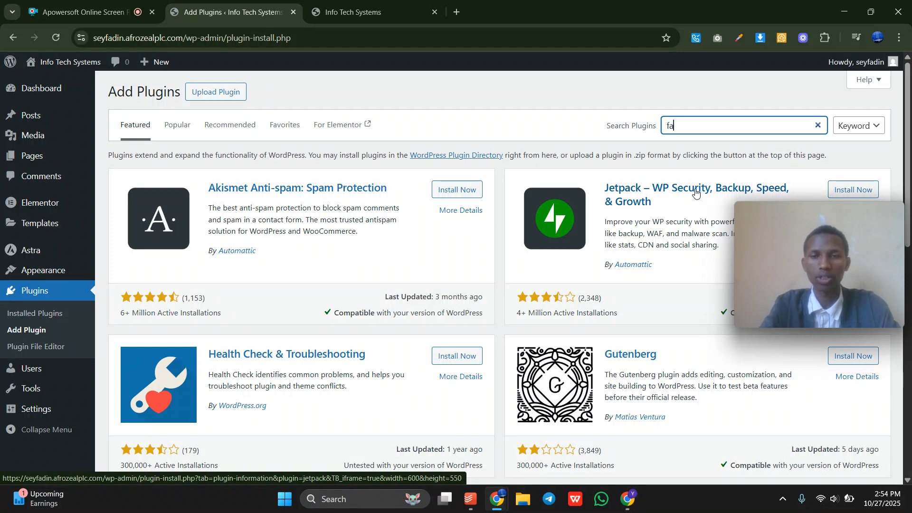
type("cebook")
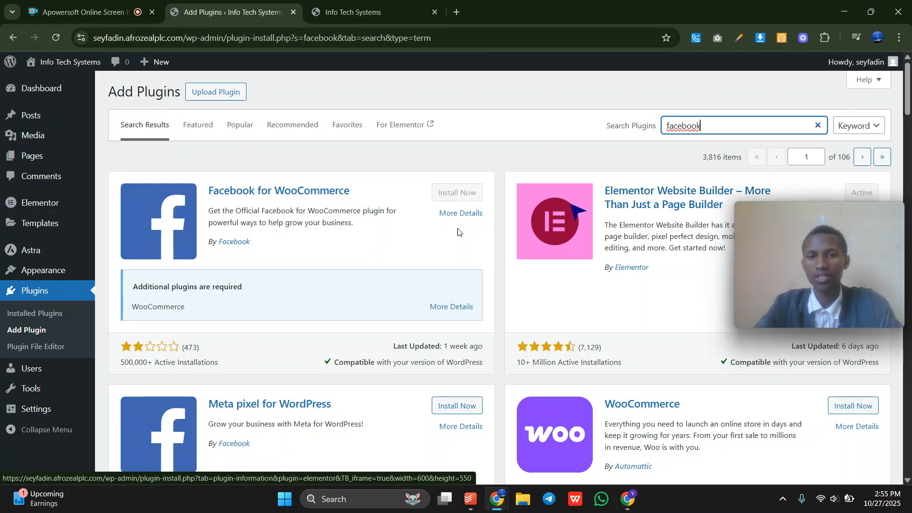
Browse the facebook results: Meta pixel for WordPress, Widgets for Google Reviews and Rank Math.
scroll(326, 224, "down", 3)
left_click_drag(206, 252, 352, 246)
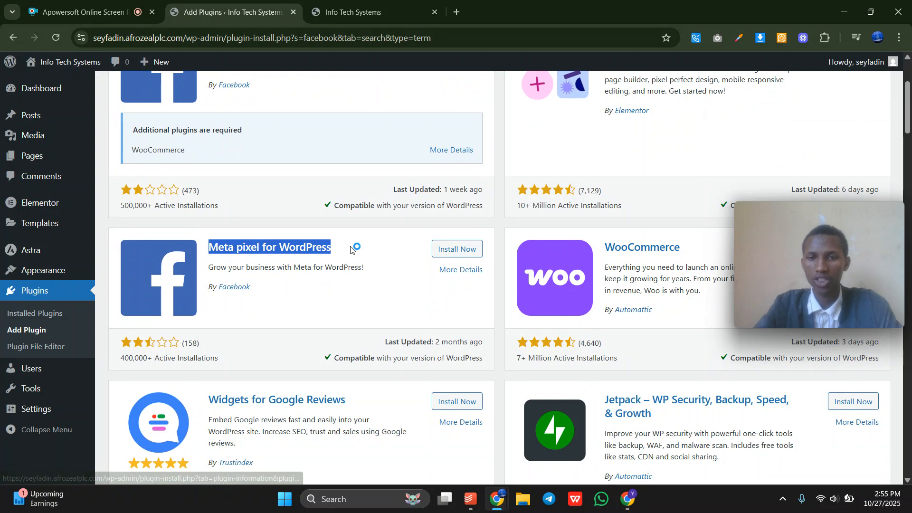
left_click(397, 251)
scroll(397, 370, "down", 2)
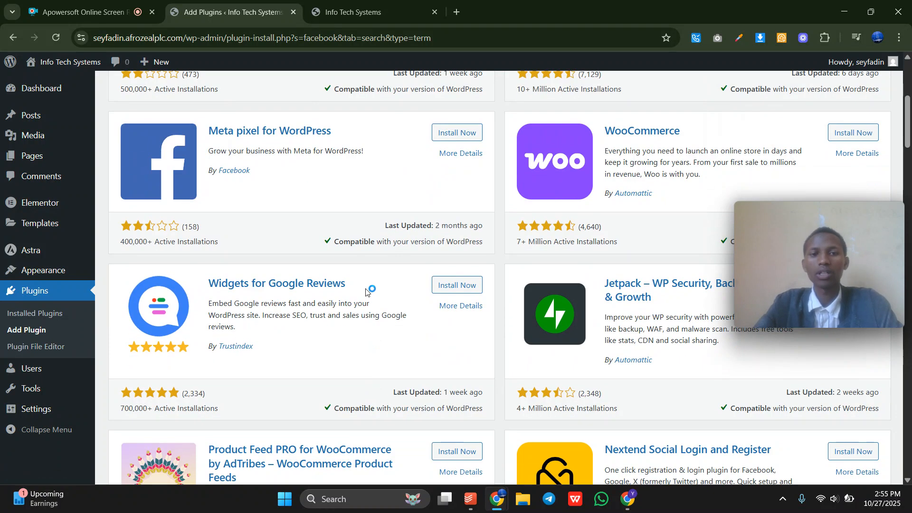
triple_click(256, 285)
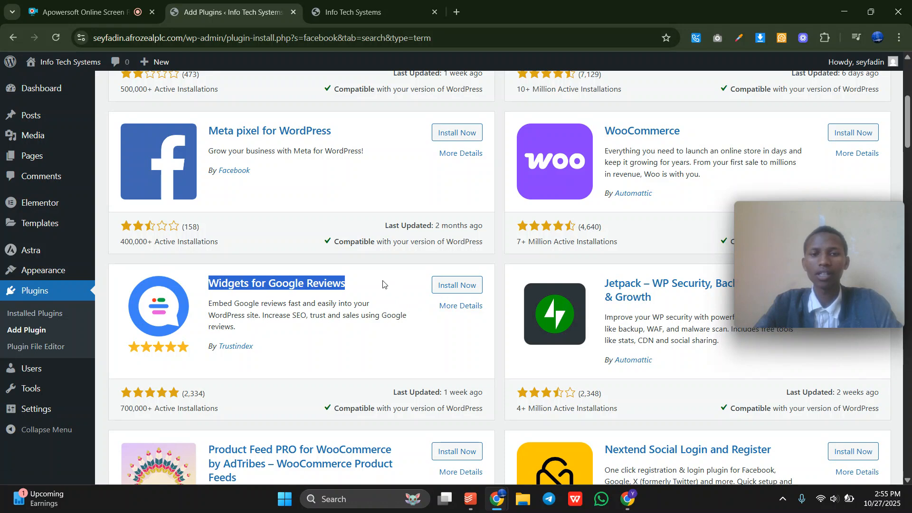
left_click(383, 283)
scroll(383, 284, "down", 10)
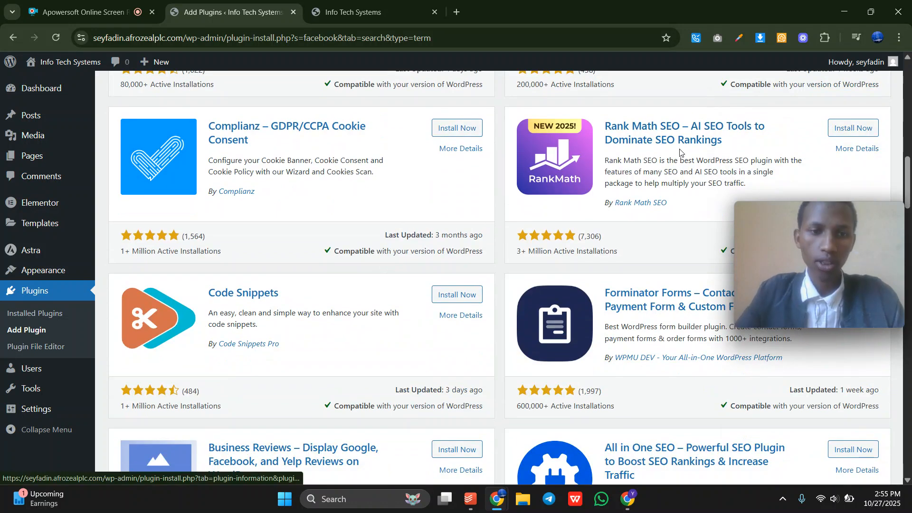
left_click_drag(724, 141, 746, 145)
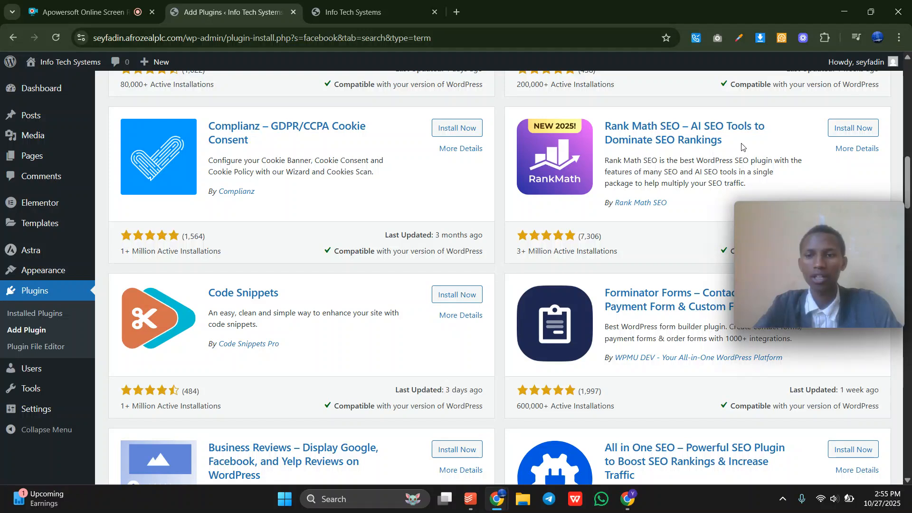
Search Google for 'seyfstreamline' in a new tab and look over the top result.
left_click(460, 6)
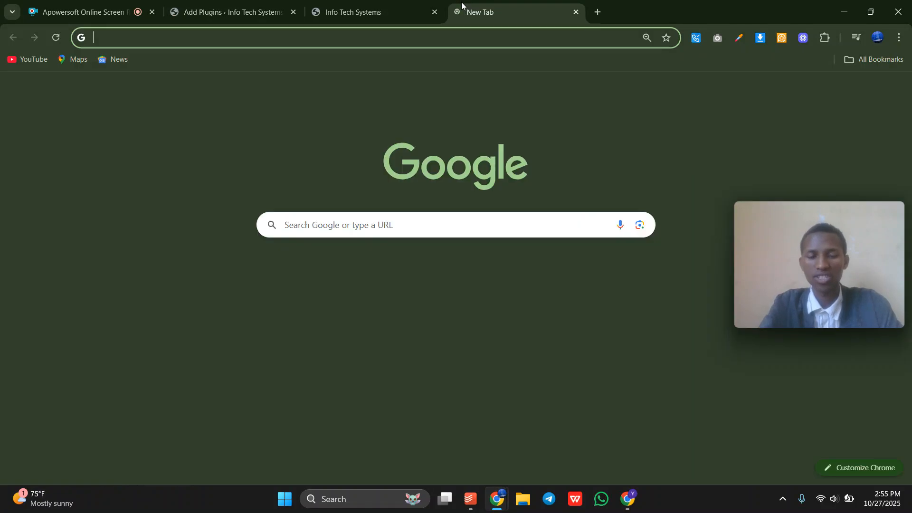
type("seyfs")
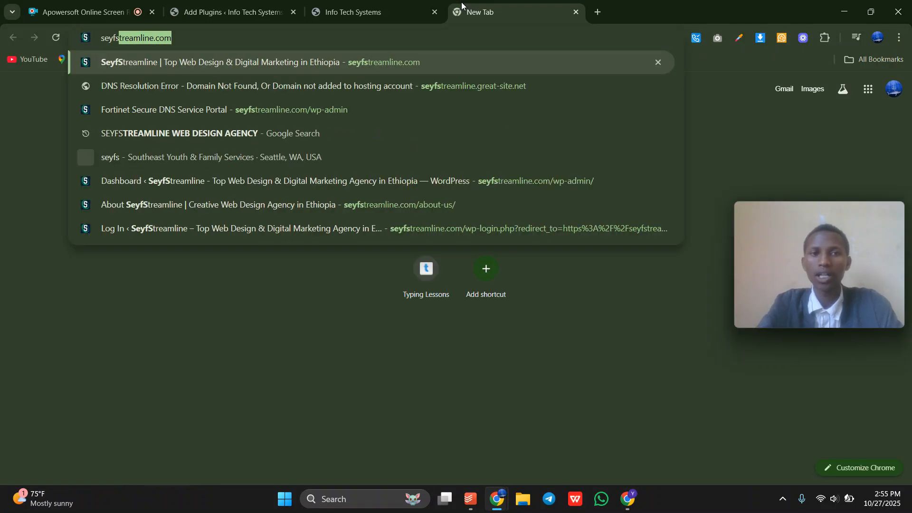
type("treamline")
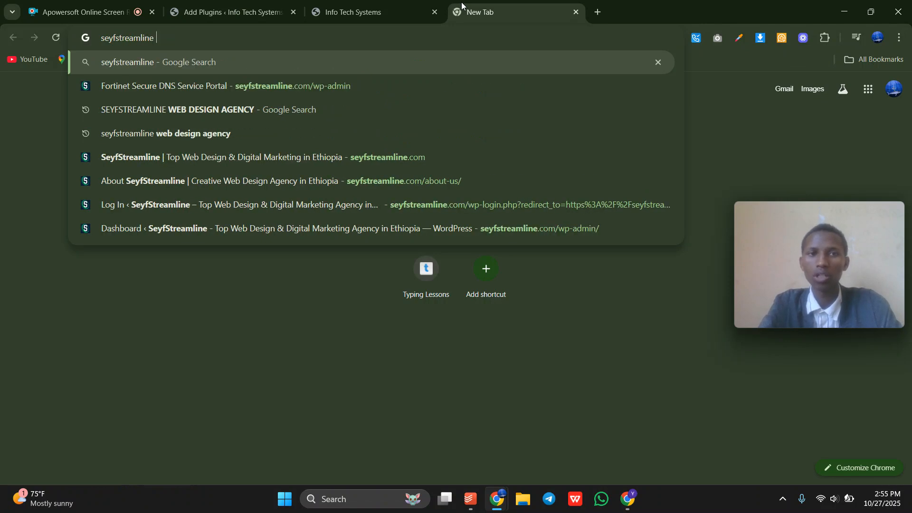
key("Return")
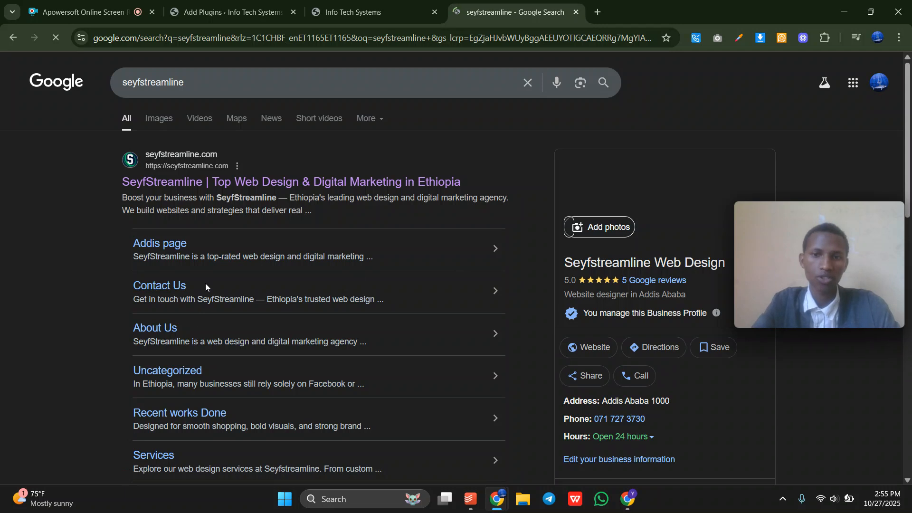
left_click_drag(93, 150, 220, 470)
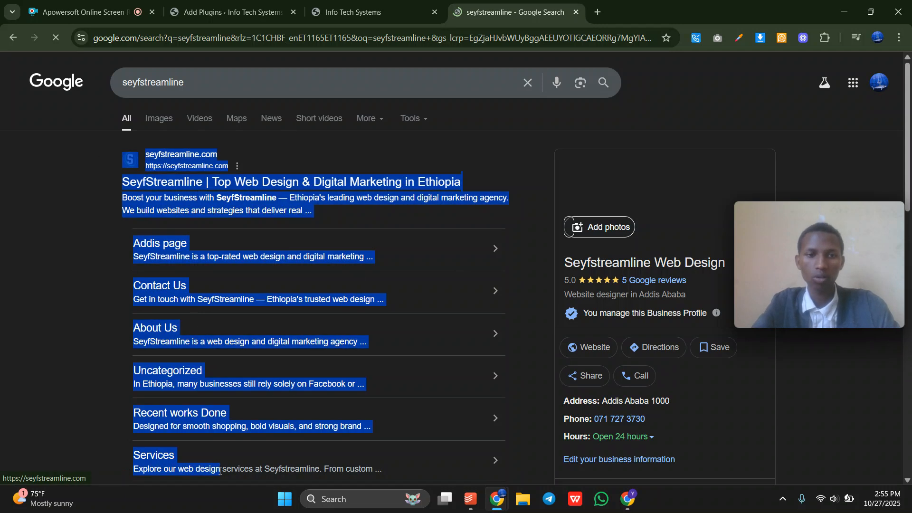
left_click(16, 351)
Return to the WordPress facebook plugin results and scroll through them.
left_click(228, 11)
scroll(551, 355, "down", 2)
left_click_drag(590, 177, 636, 177)
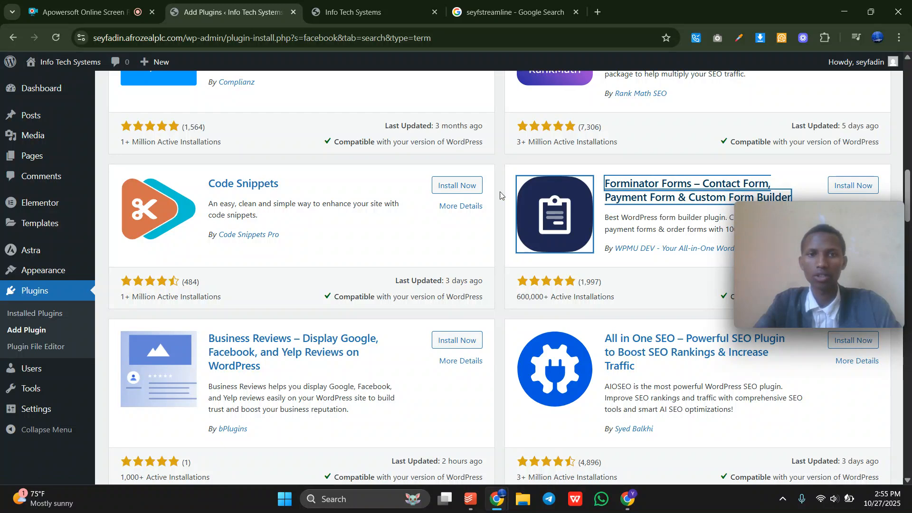
Visit Installed Plugins and the Users list, then open the Add New User form.
scroll(330, 323, "down", 3)
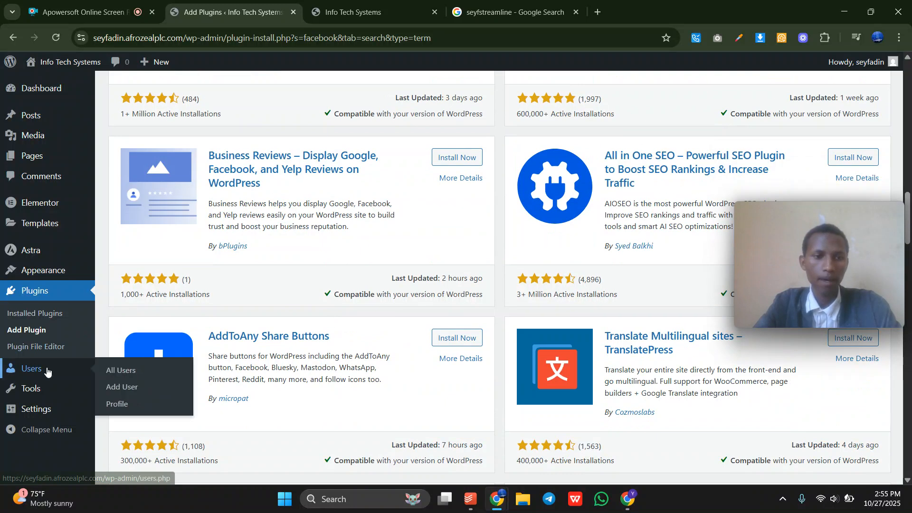
left_click(26, 311)
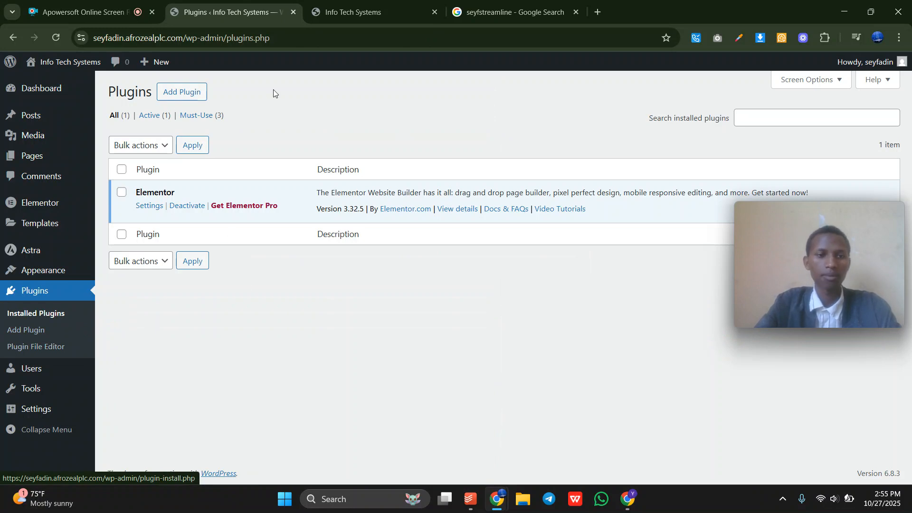
left_click(35, 370)
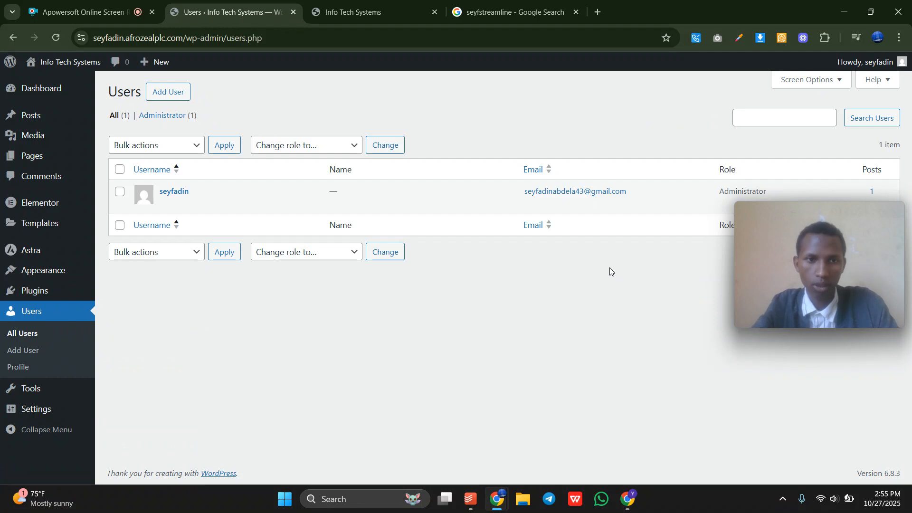
mouse_move(166, 205)
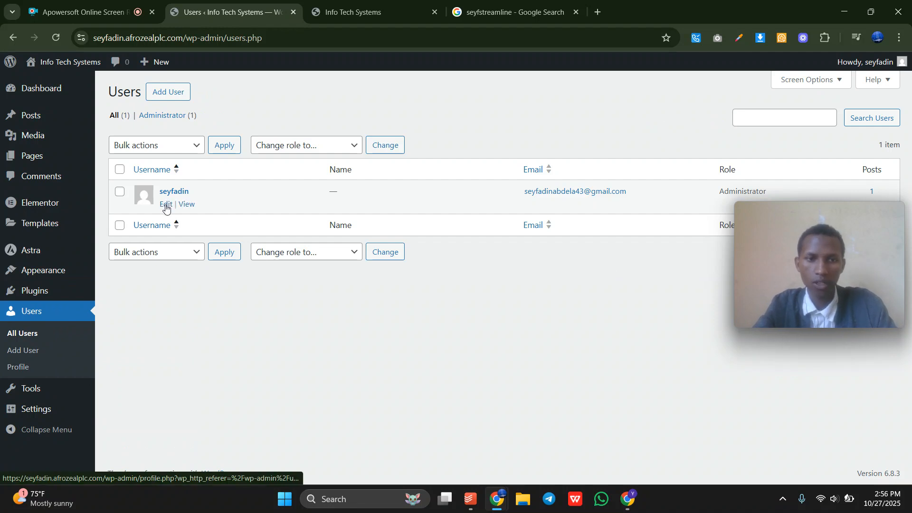
left_click(173, 90)
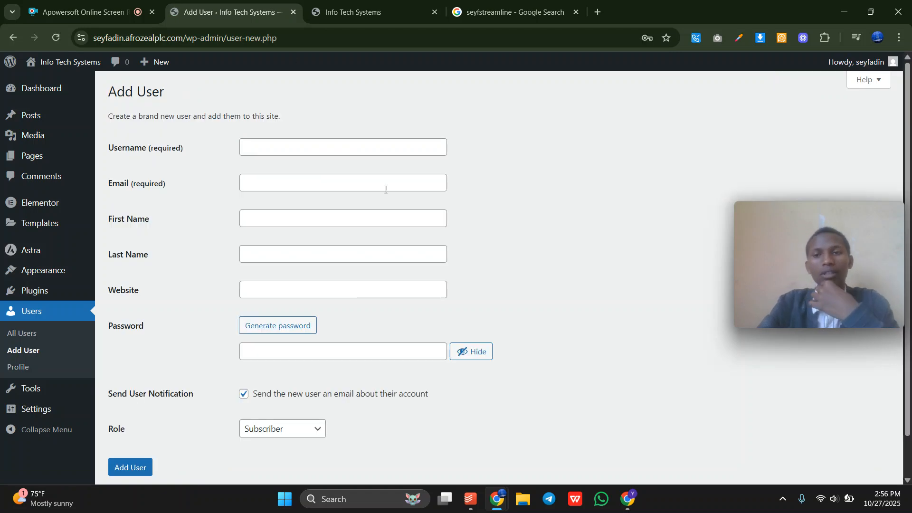
Fill the new user's username, email and names from a saved browser login.
left_click(271, 155)
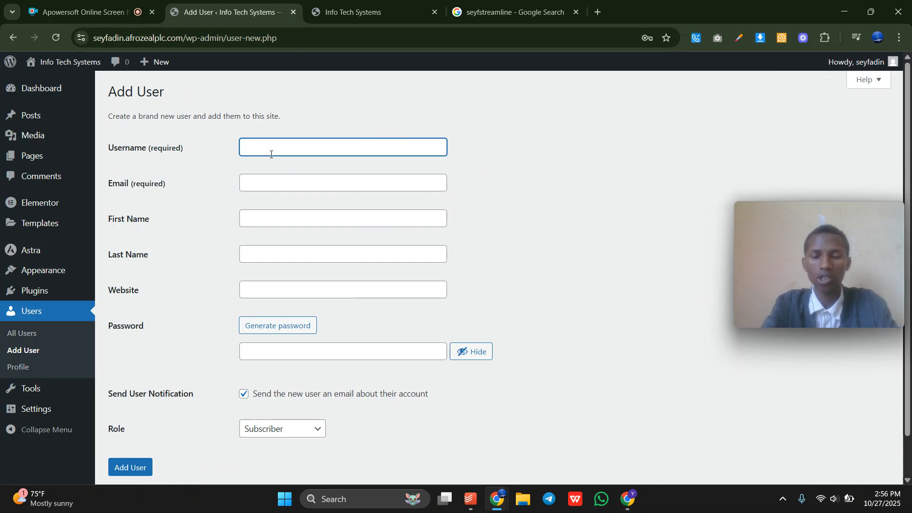
type("s")
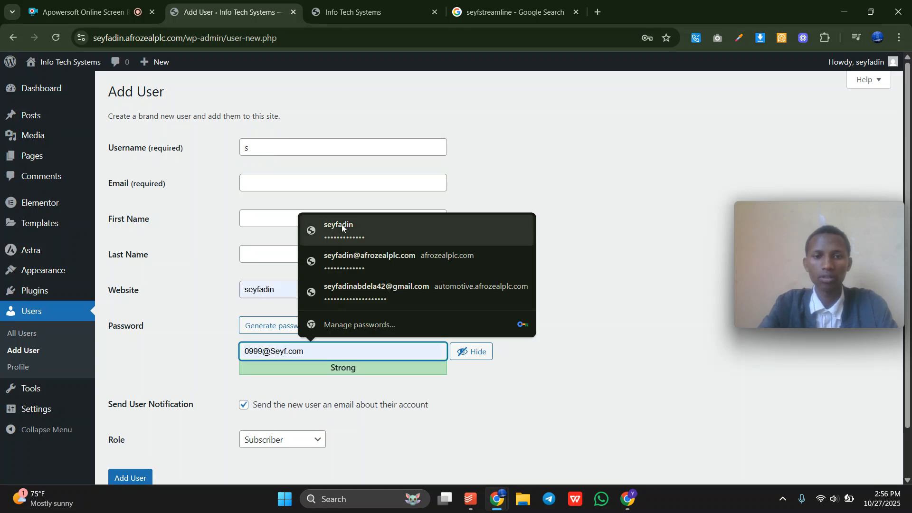
left_click(366, 258)
left_click(302, 148)
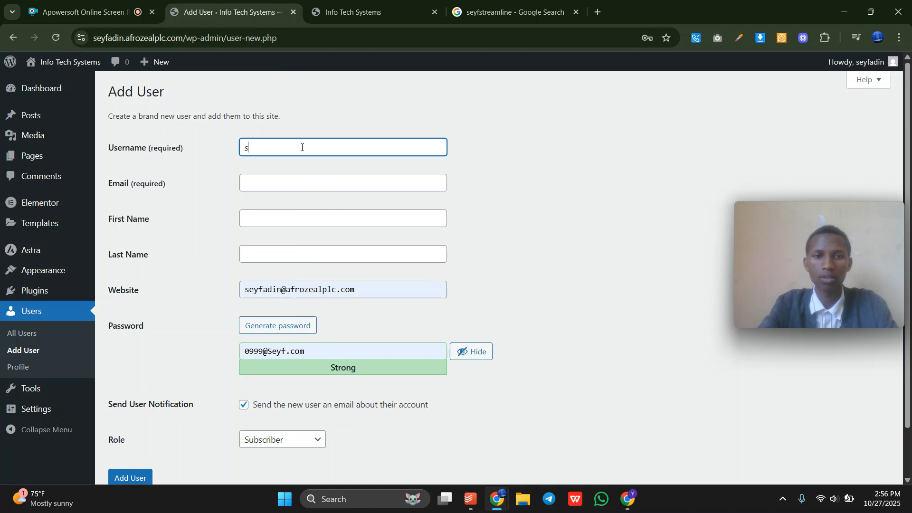
left_click(271, 186)
left_click(358, 223)
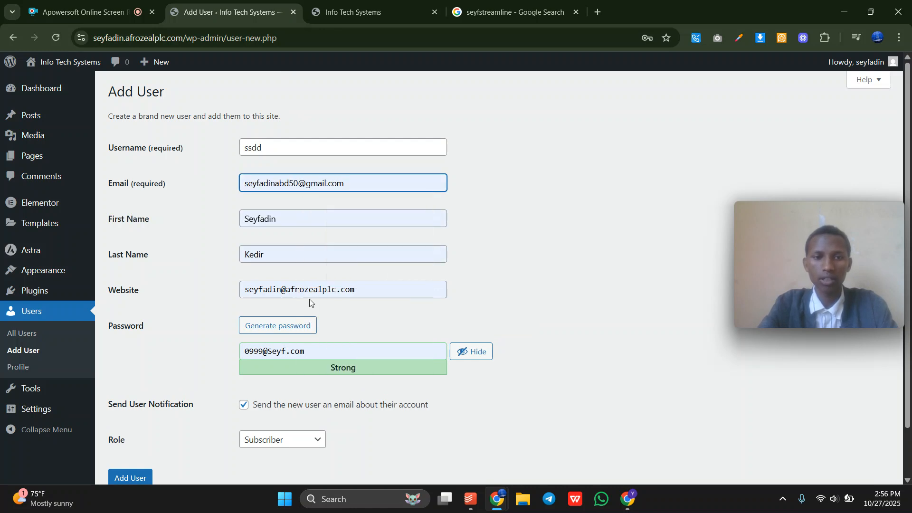
Replace the suggested password with a new custom password.
left_click(302, 357)
key("ctrl+a")
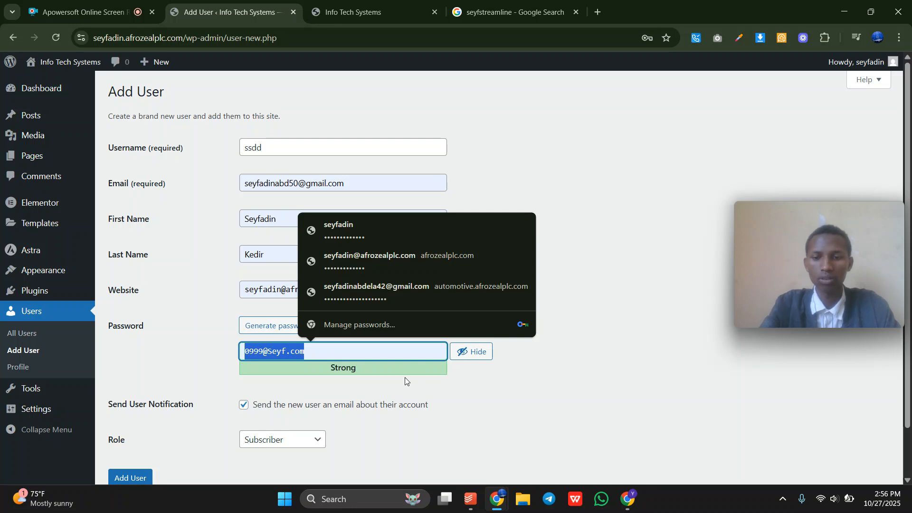
key("BackSpace")
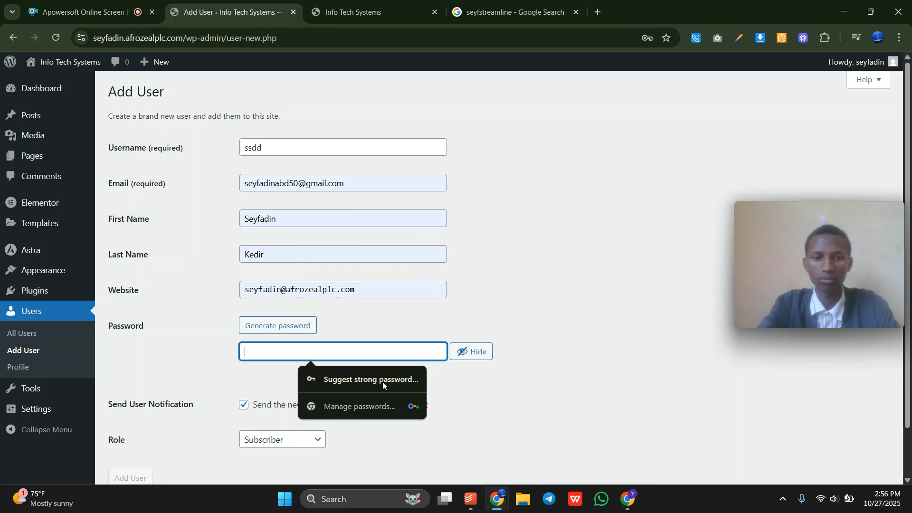
left_click(578, 184)
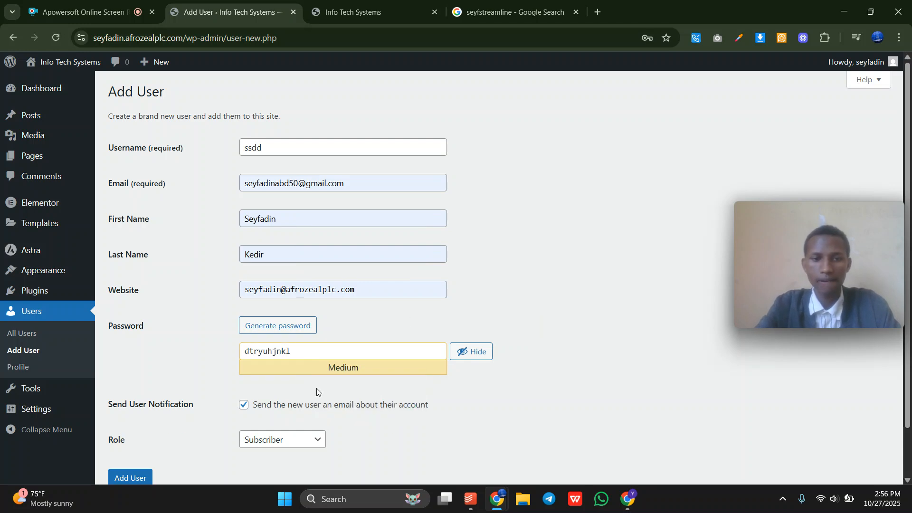
Review the filled-in username and email address fields.
left_click(274, 437)
left_click(432, 418)
left_click_drag(274, 147, 214, 145)
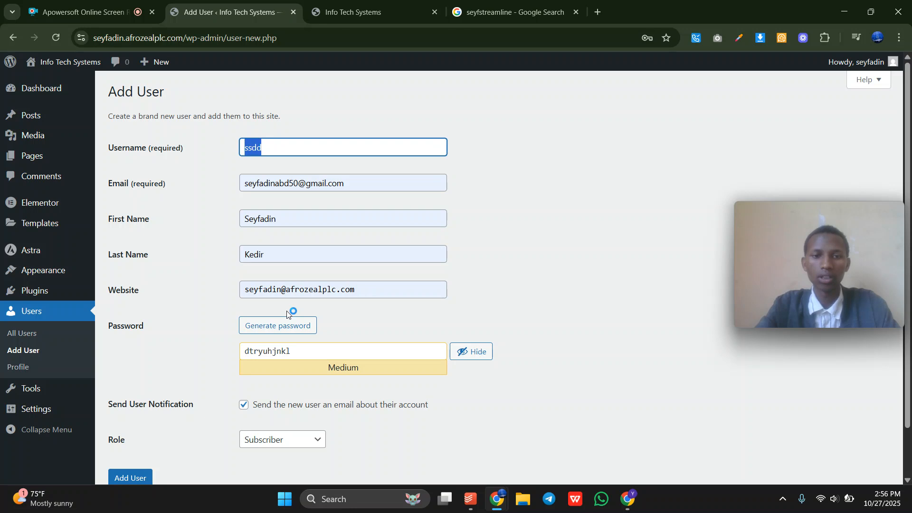
left_click(309, 361)
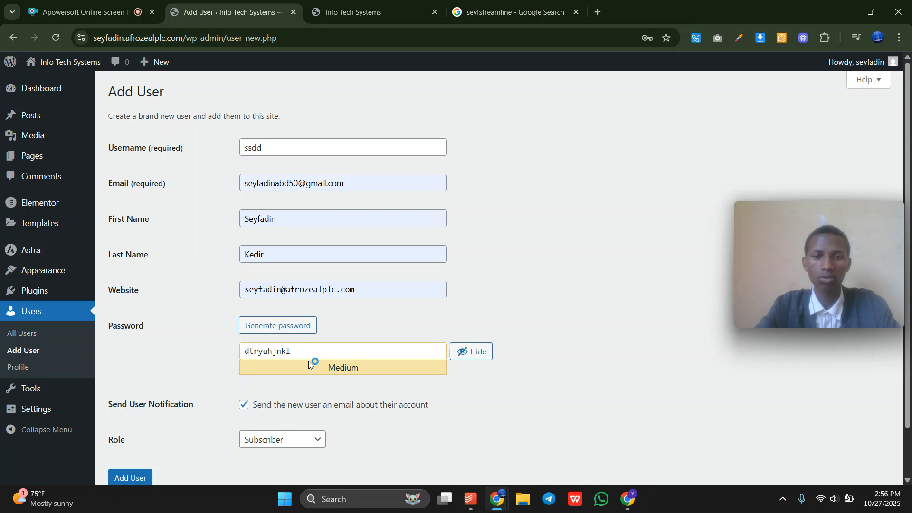
triple_click(352, 179)
left_click(619, 207)
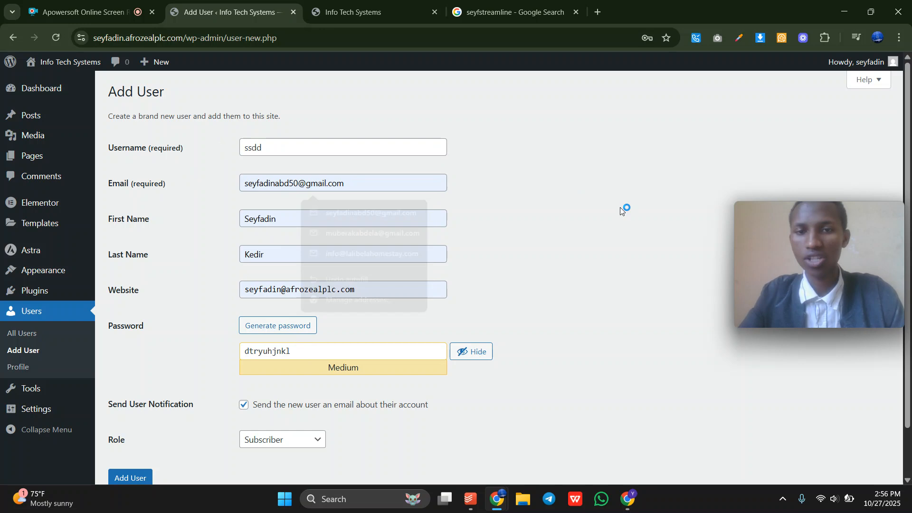
scroll(461, 321, "down", 2)
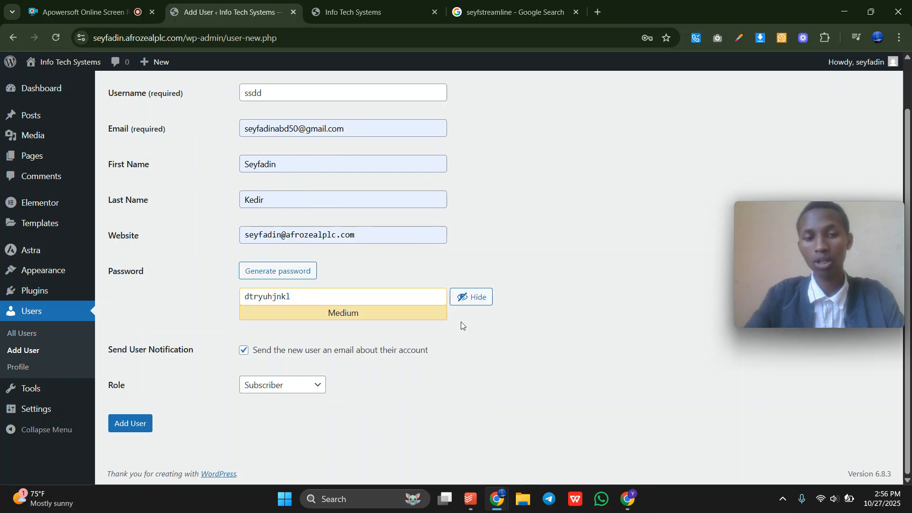
Set the role to Subscriber after briefly choosing Administrator, then head to Tools.
left_click(276, 392)
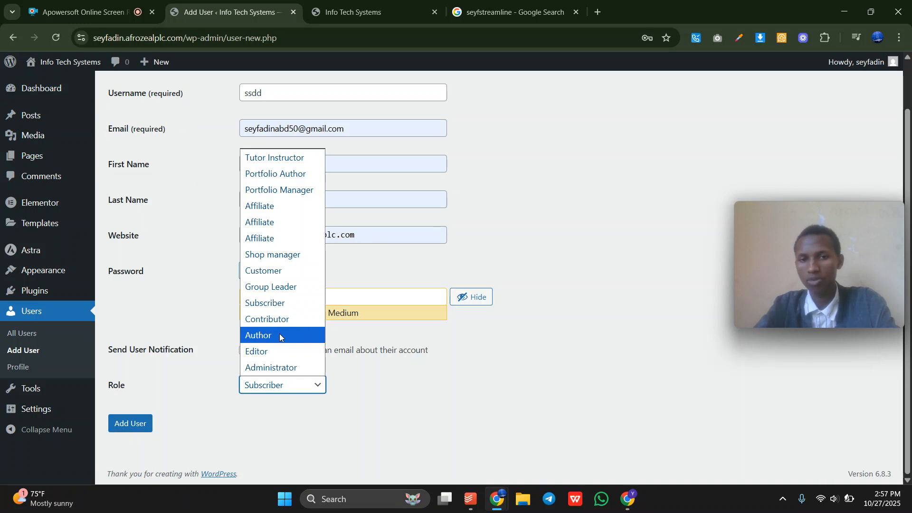
left_click(293, 369)
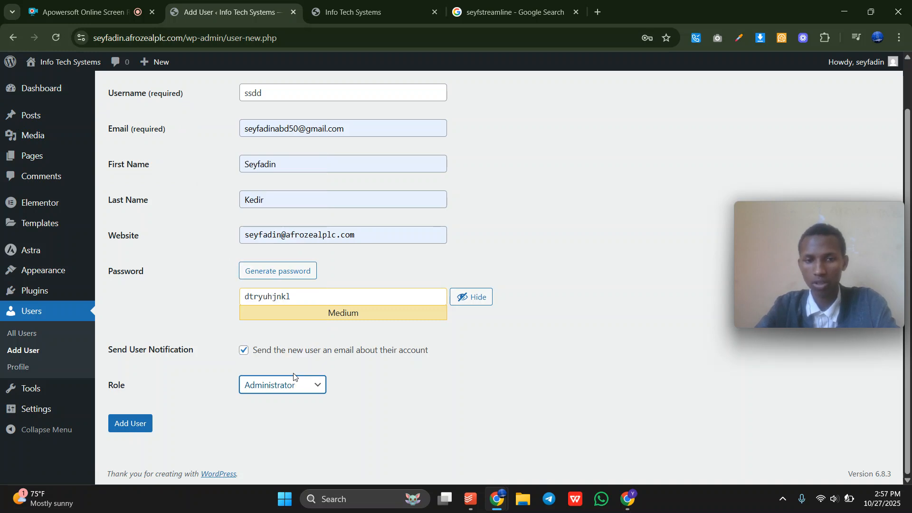
left_click(285, 389)
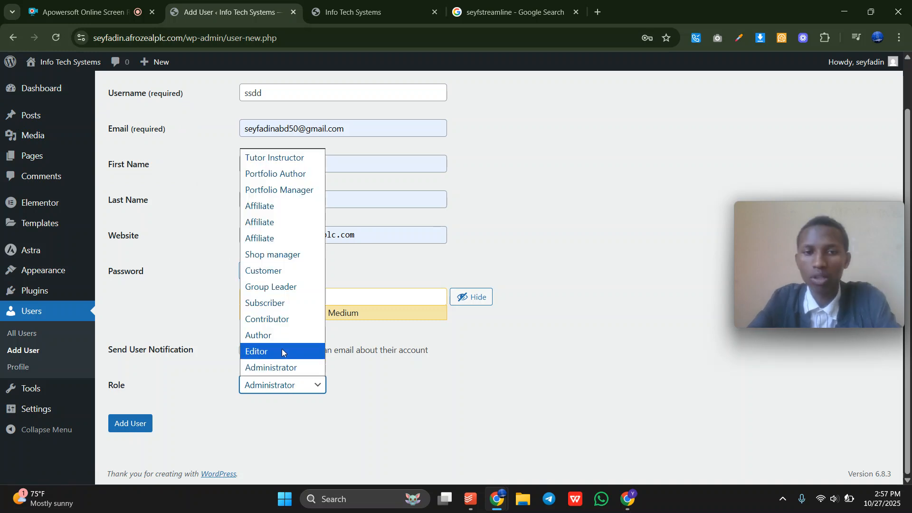
left_click(273, 309)
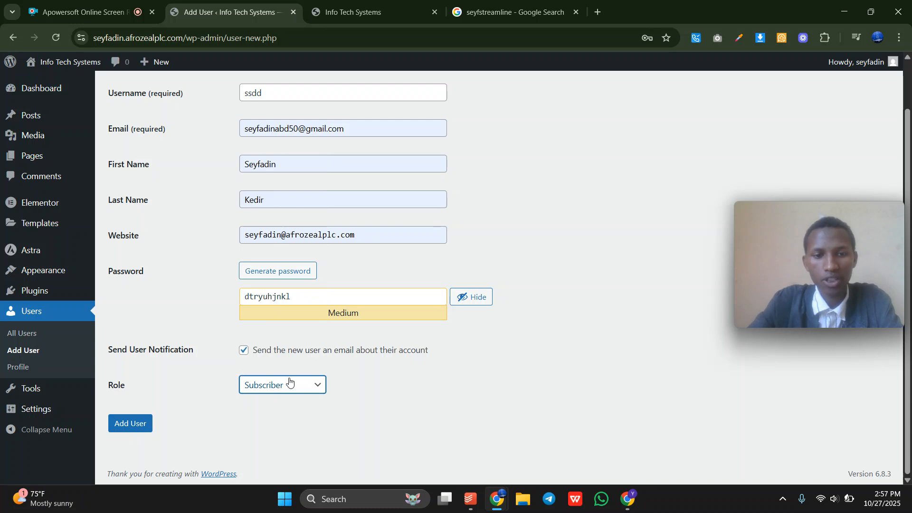
left_click(297, 389)
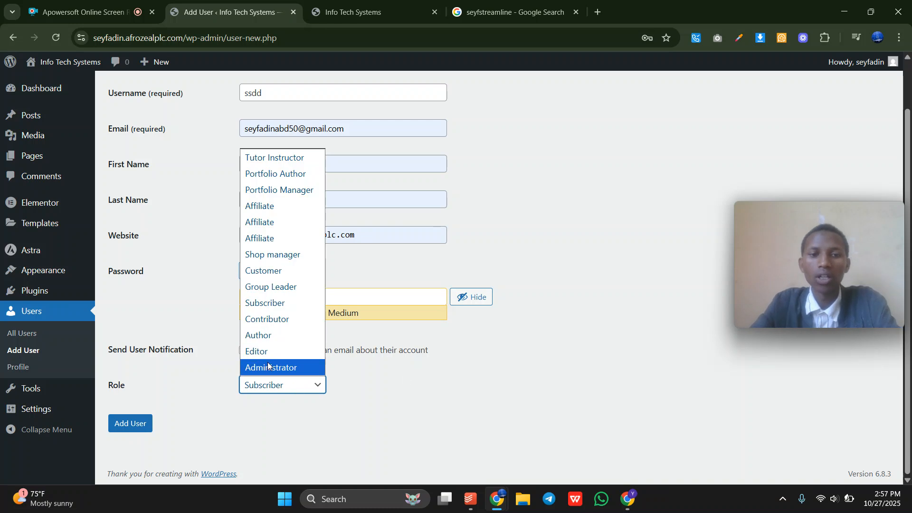
left_click(350, 423)
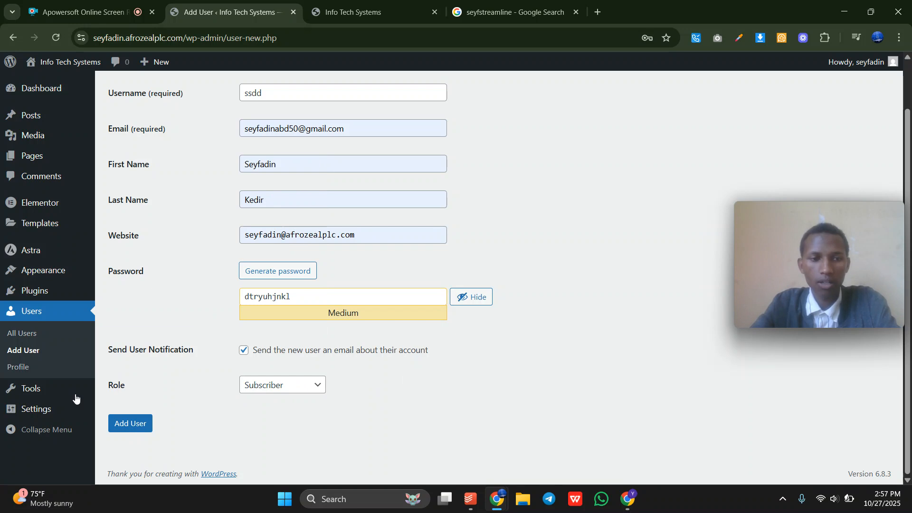
left_click(61, 389)
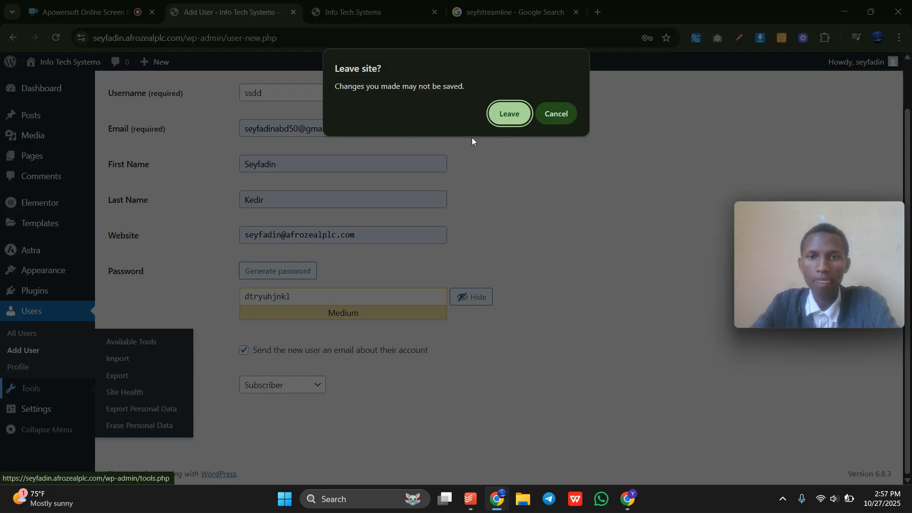
Abandon the unsaved user and retype the site title as the owner's name in General Settings.
left_click(516, 113)
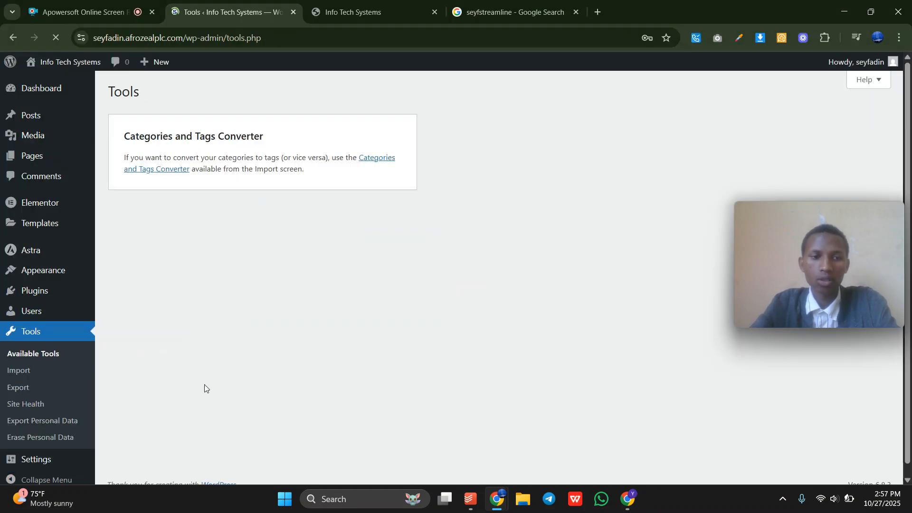
left_click(52, 455)
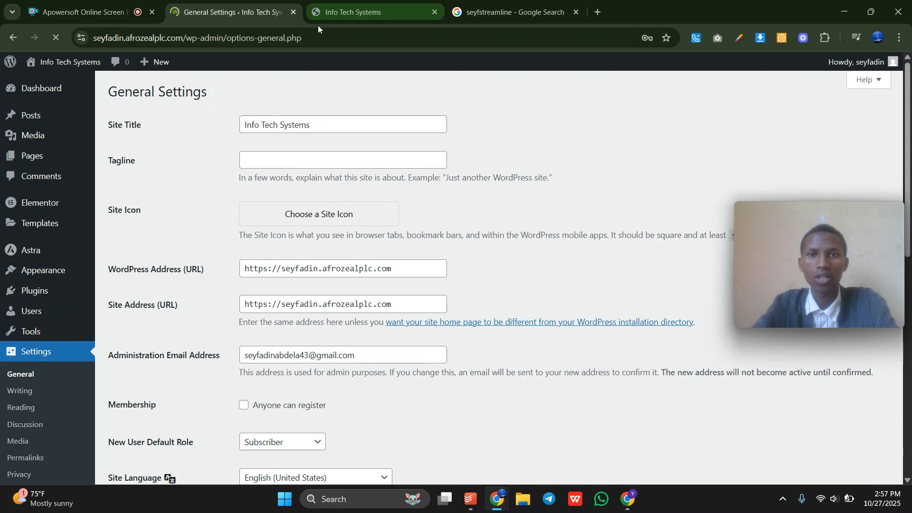
left_click(331, 121)
key("ctrl+a")
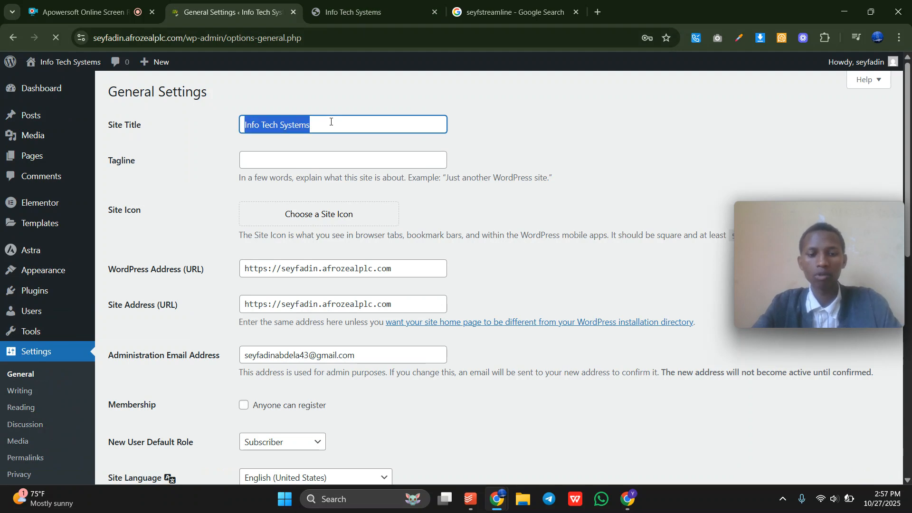
type("seyfas")
key("BackSpace")
type("adin")
key("BackSpace")
key("BackSpace")
key("BackSpace")
key("BackSpace")
type("din")
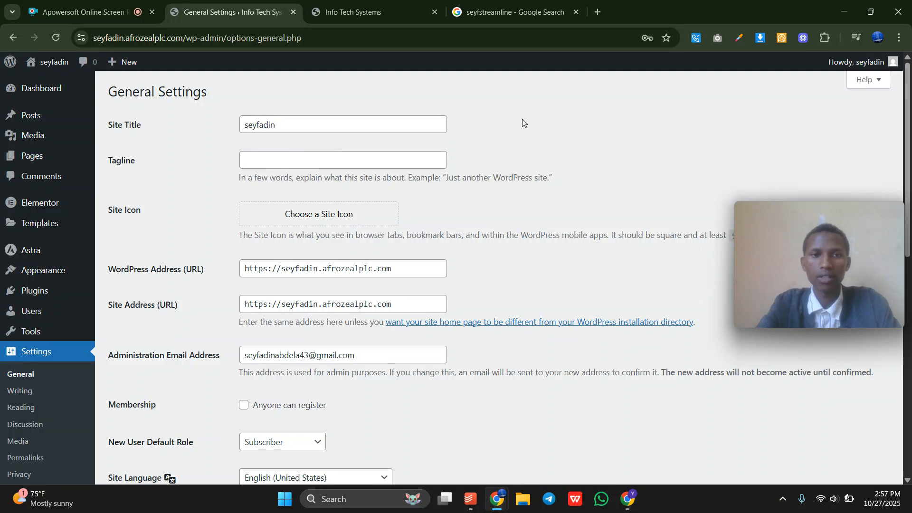
Enter the tagline 'website developer and digital marketer'.
left_click(333, 154)
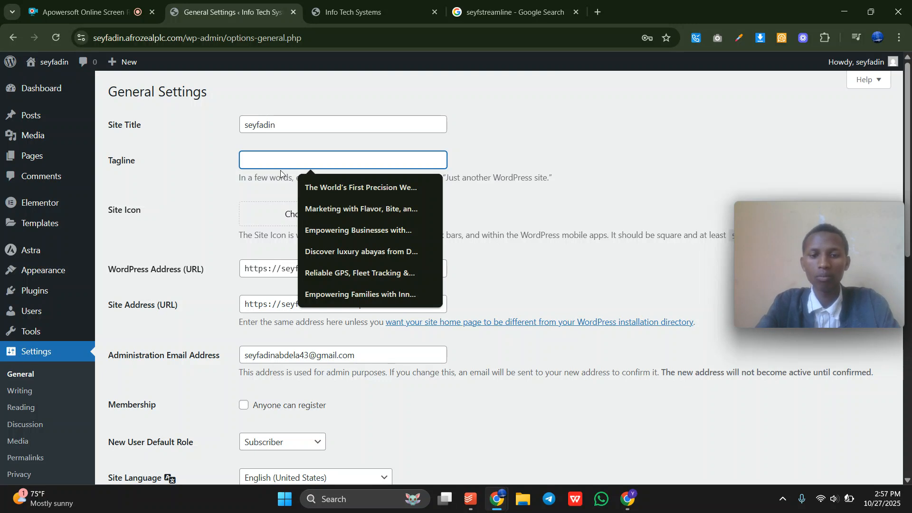
type("website")
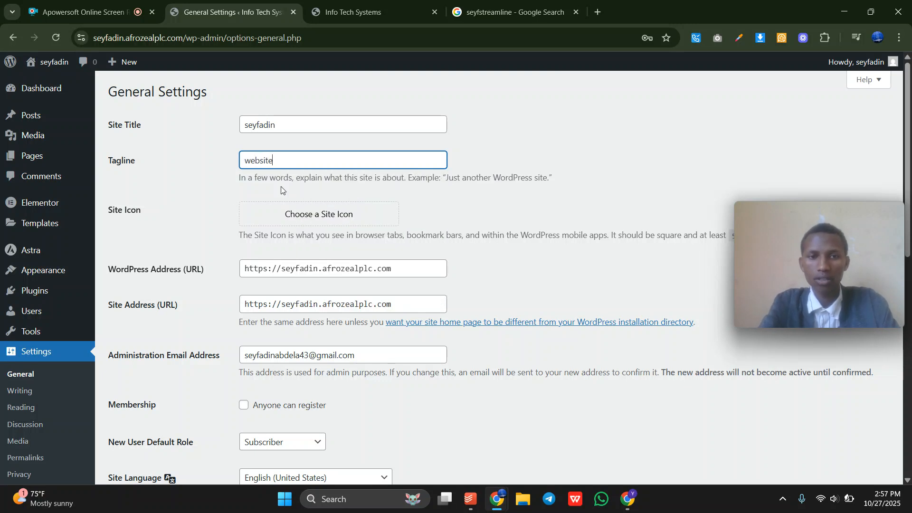
type(" developer and ")
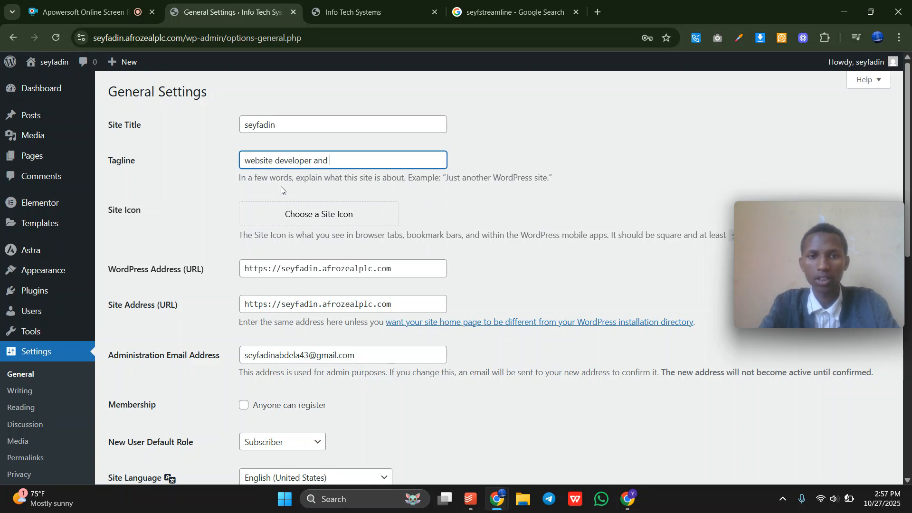
type("digital marketer")
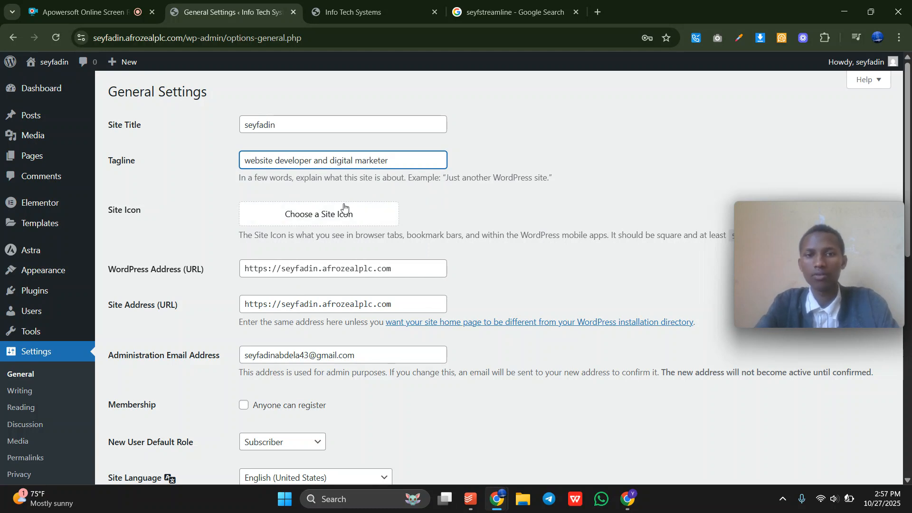
left_click(447, 200)
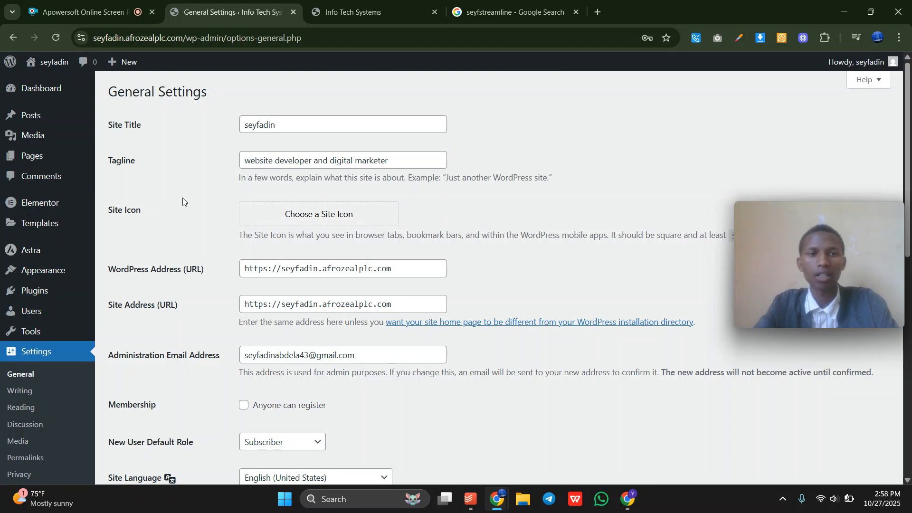
mouse_move(31, 15)
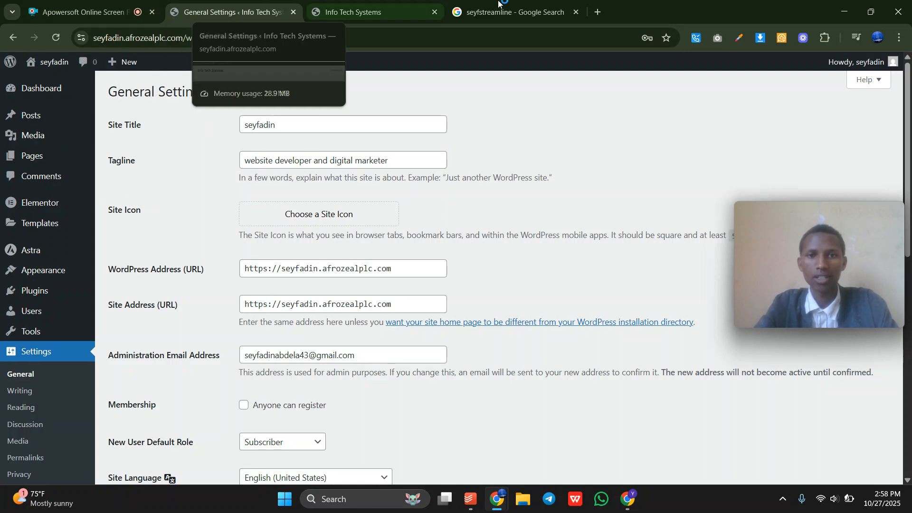
mouse_move(481, 7)
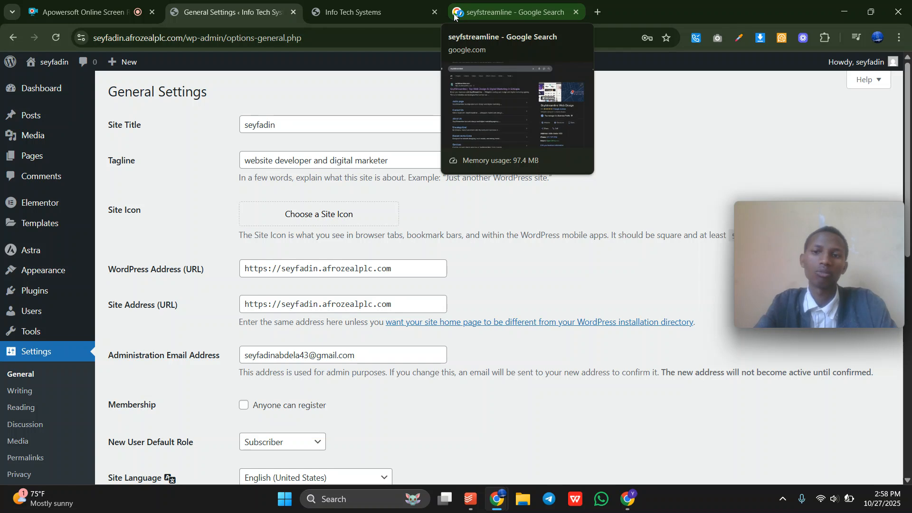
Upload the target_11182414 image file as a new site icon.
left_click(266, 226)
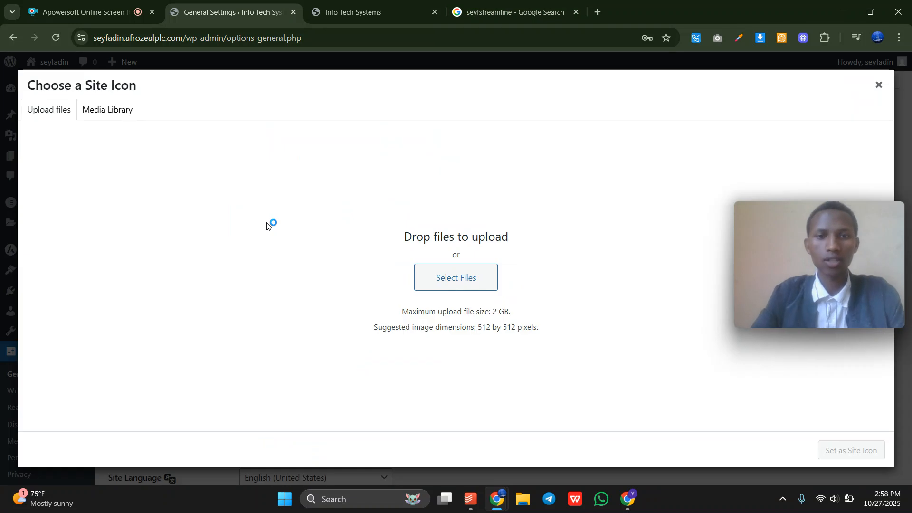
left_click(114, 120)
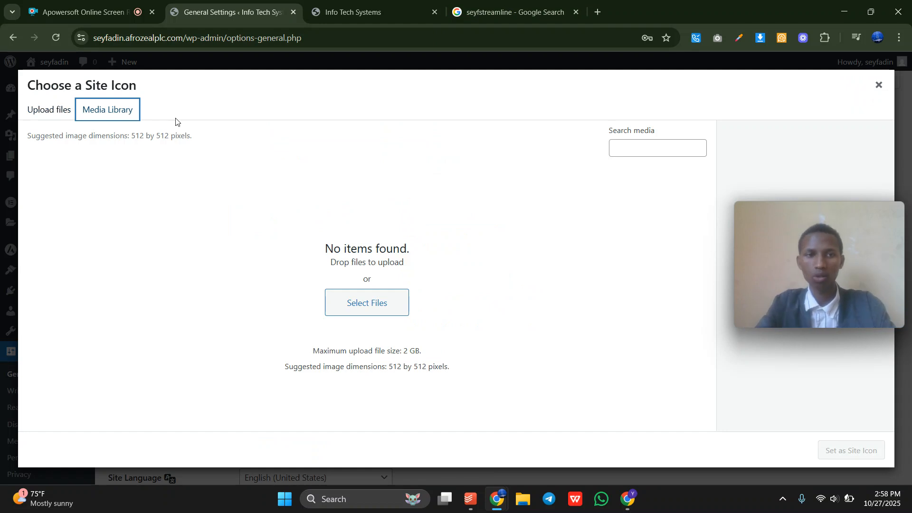
left_click(70, 116)
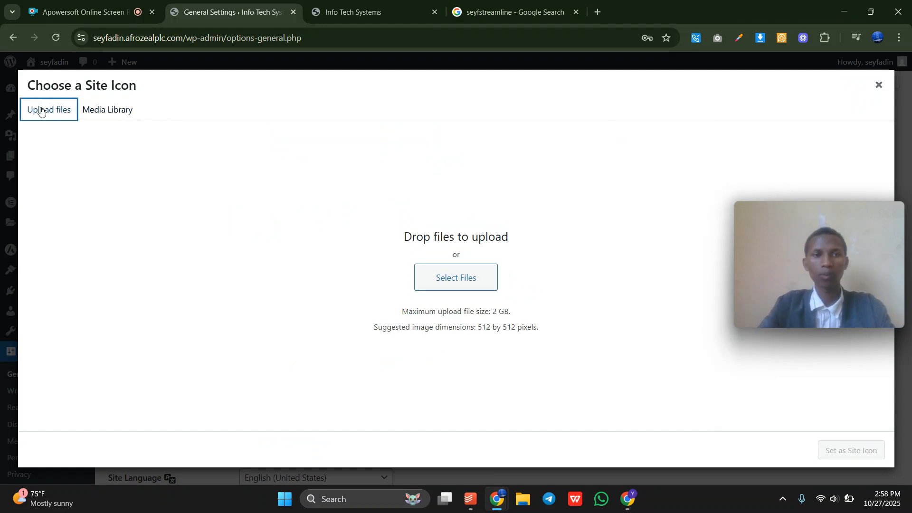
left_click(440, 279)
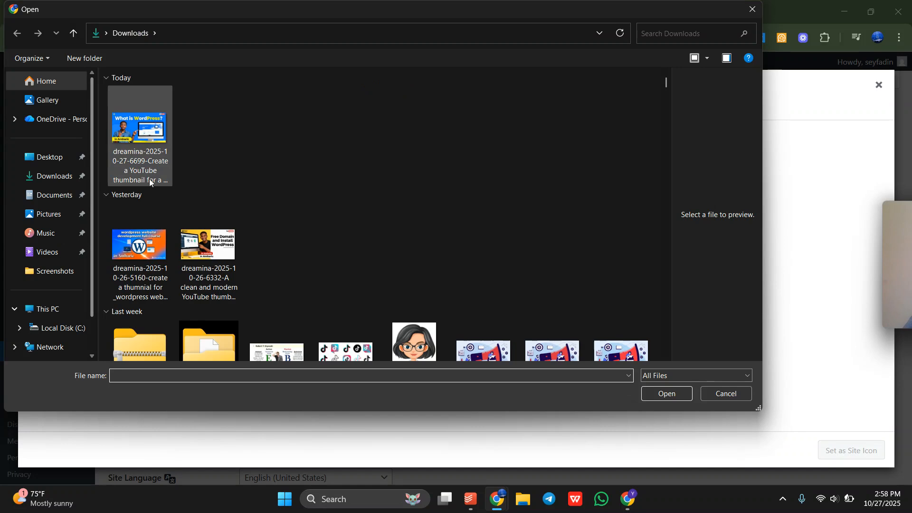
scroll(315, 243, "down", 1)
scroll(315, 243, "down", 2)
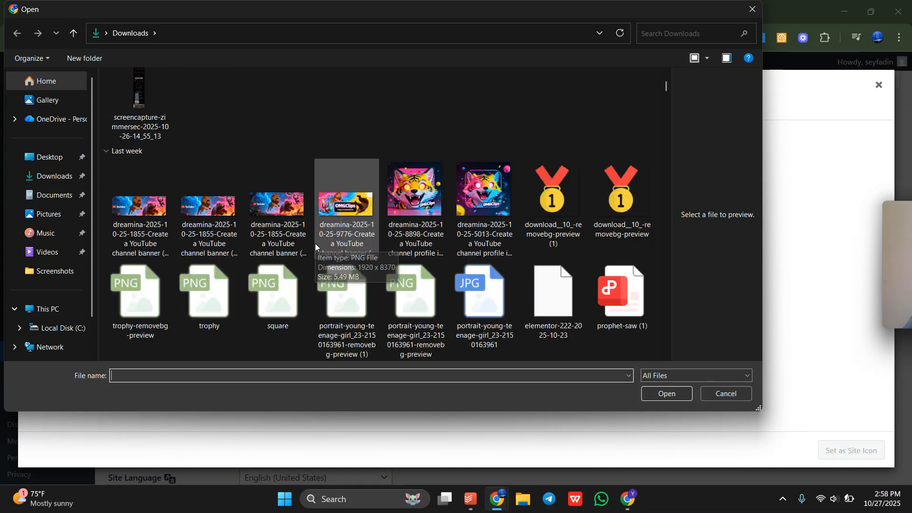
scroll(315, 243, "down", 2)
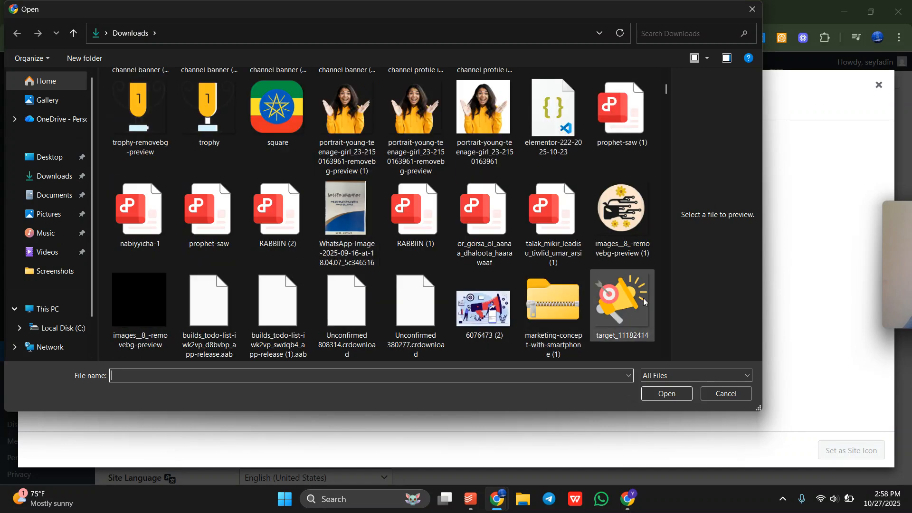
left_click(622, 304)
left_click(679, 394)
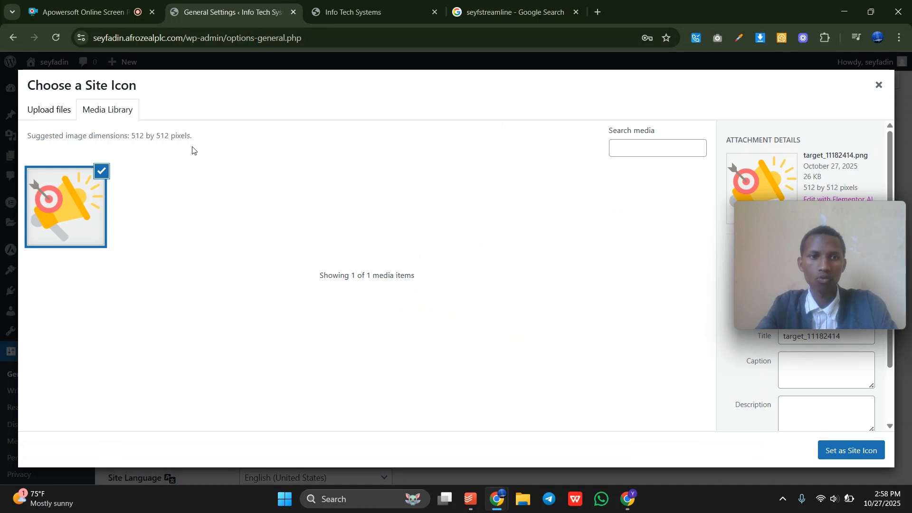
Confirm the uploaded target_11182414 image as the Site Icon.
left_click_drag(192, 138, 124, 137)
left_click(170, 134)
left_click(850, 450)
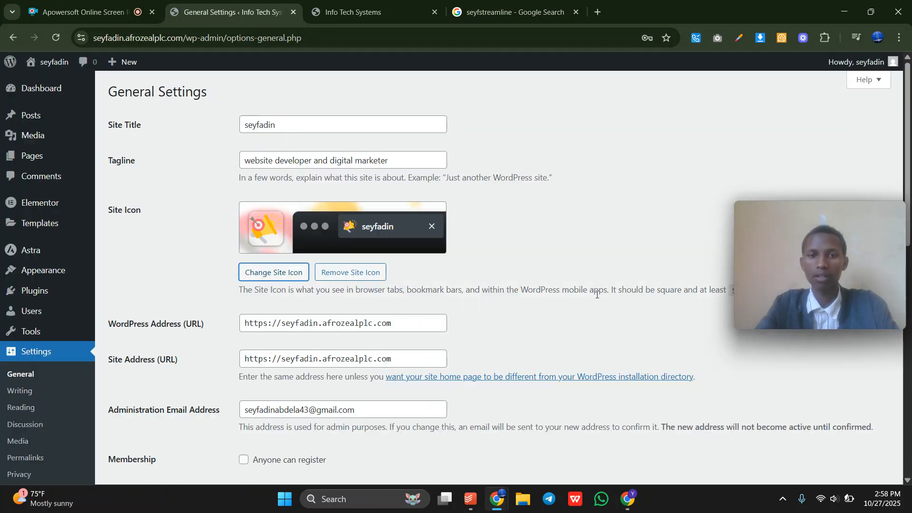
Save the General Settings and reload the front page to see the new title and icon.
scroll(255, 171, "down", 10)
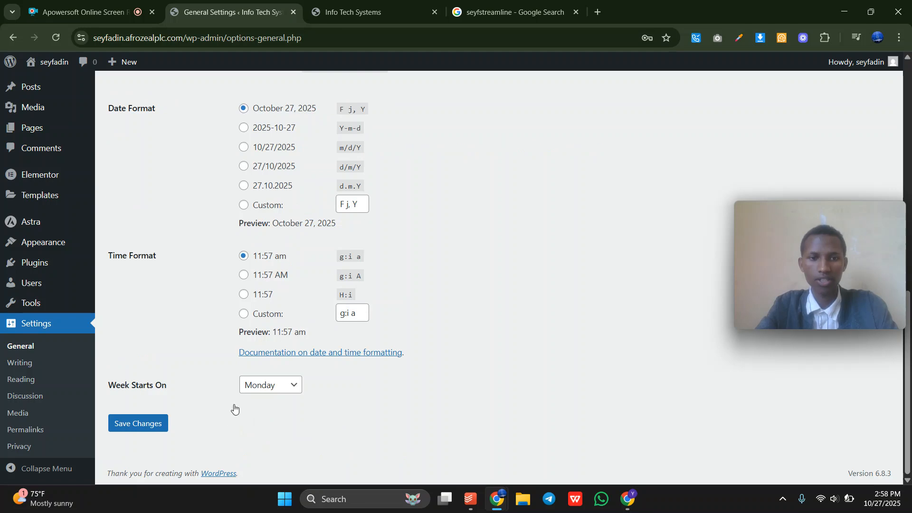
left_click(162, 430)
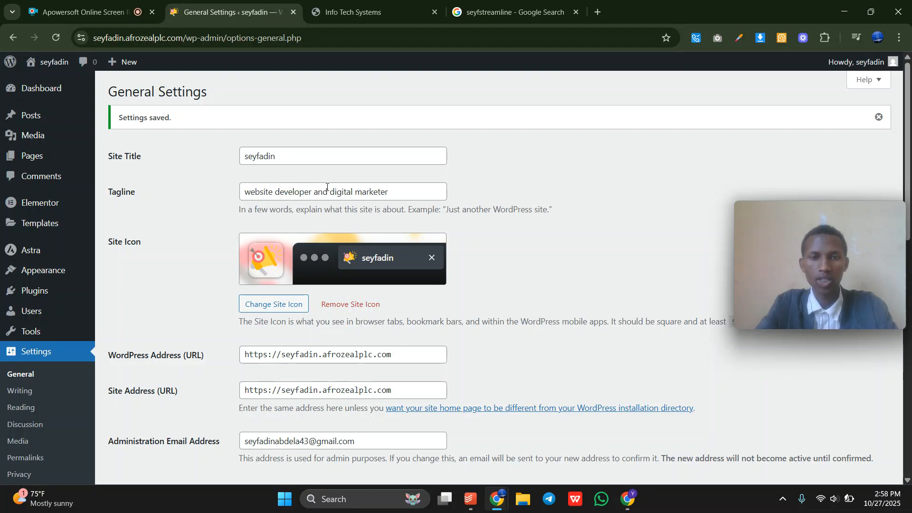
left_click(371, 18)
left_click(375, 41)
key("Return")
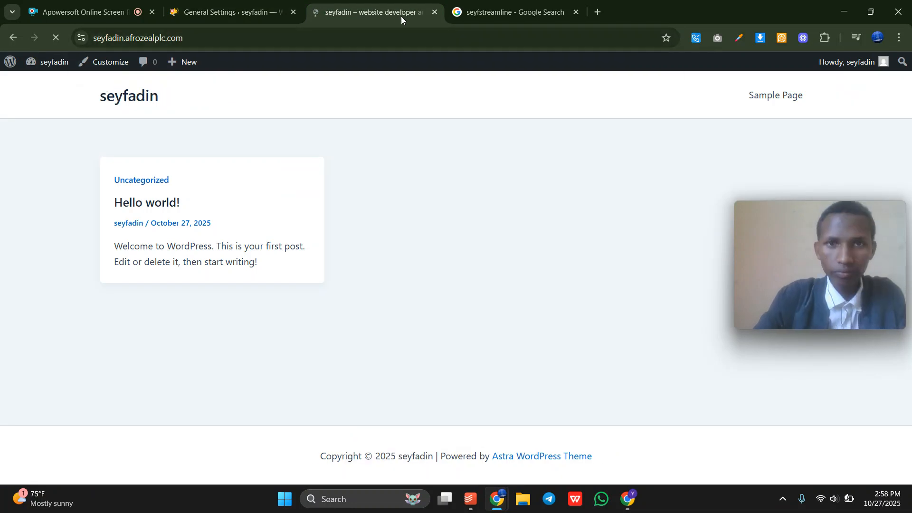
left_click(204, 17)
scroll(383, 270, "down", 10)
scroll(383, 273, "up", 4)
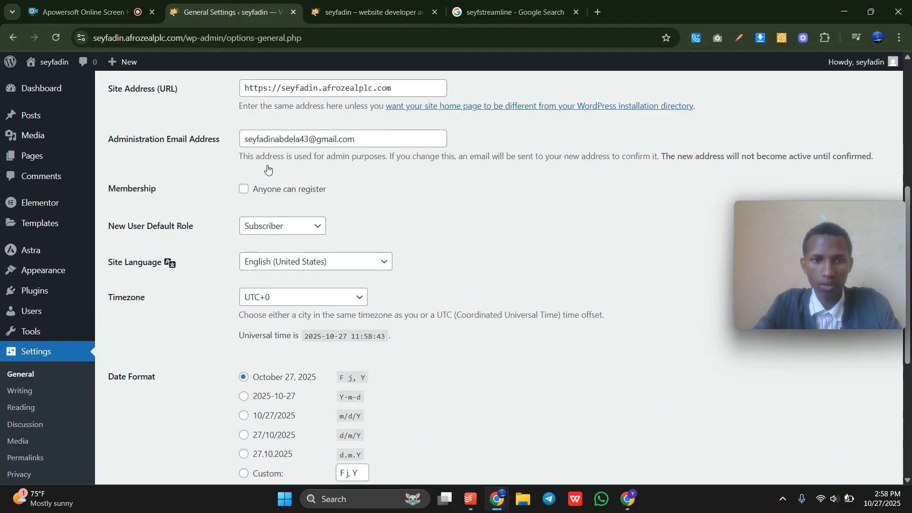
scroll(264, 237, "down", 5)
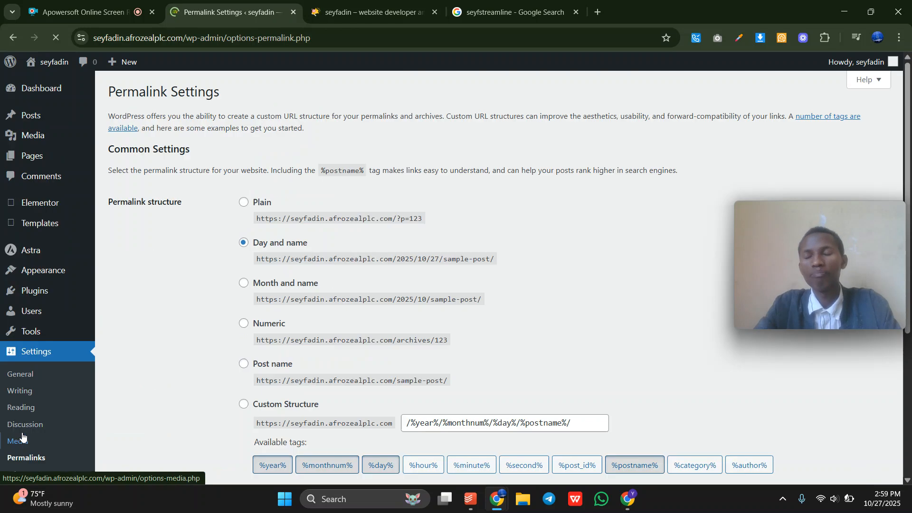
Select the Post name permalink structure and compare its example link.
scroll(356, 382, "down", 2)
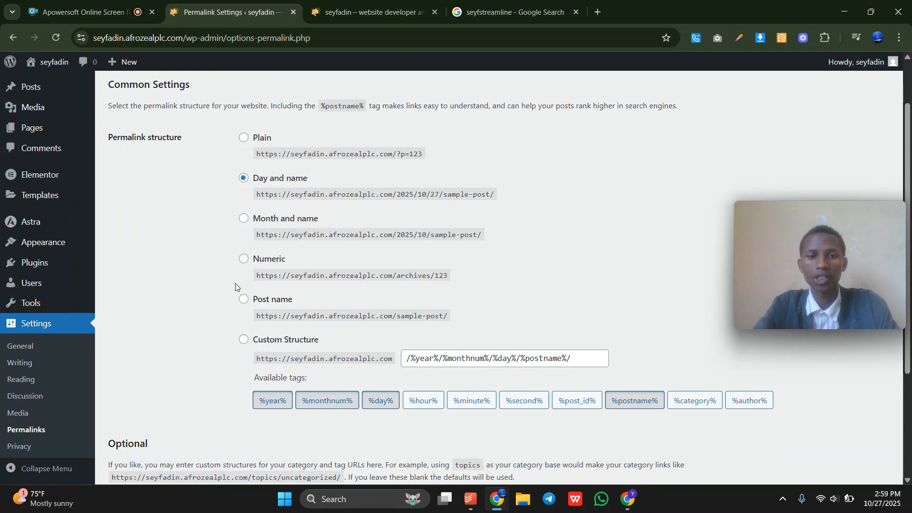
left_click(244, 300)
left_click_drag(265, 299, 462, 311)
left_click(472, 313)
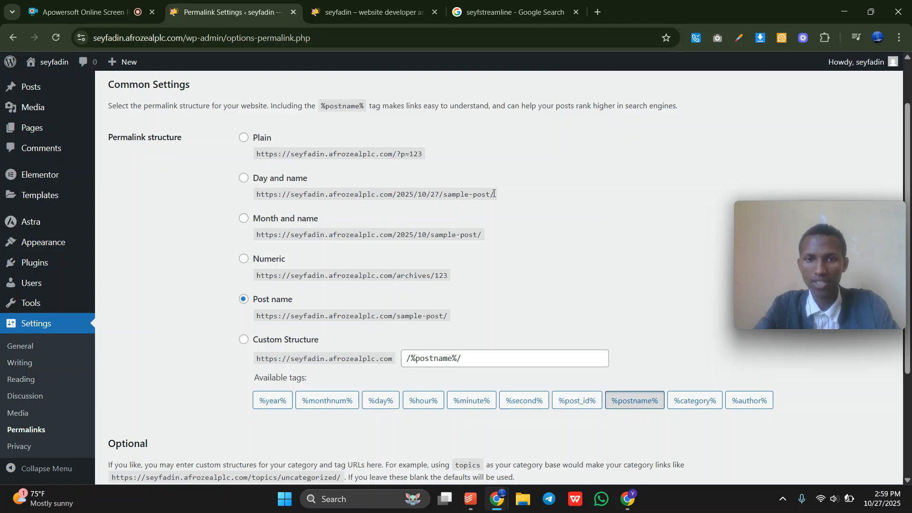
left_click_drag(494, 193, 401, 195)
Try a post-name style path after the site address in the front-page tab.
left_click(330, 18)
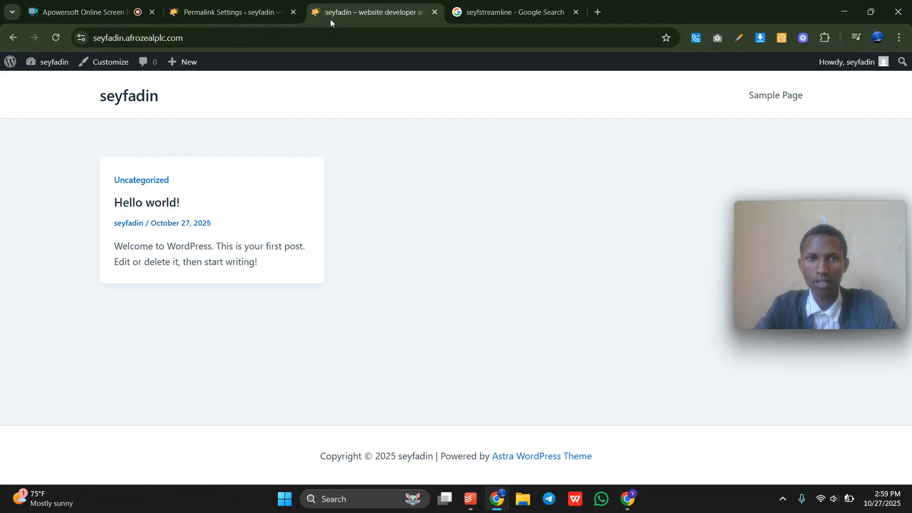
left_click(219, 39)
double_click(220, 39)
left_click(219, 39)
type("//")
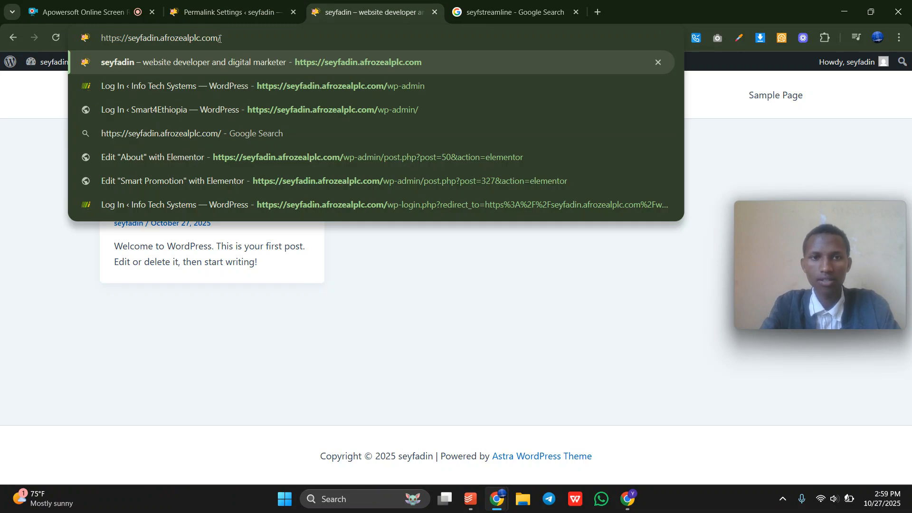
type("seyfadin")
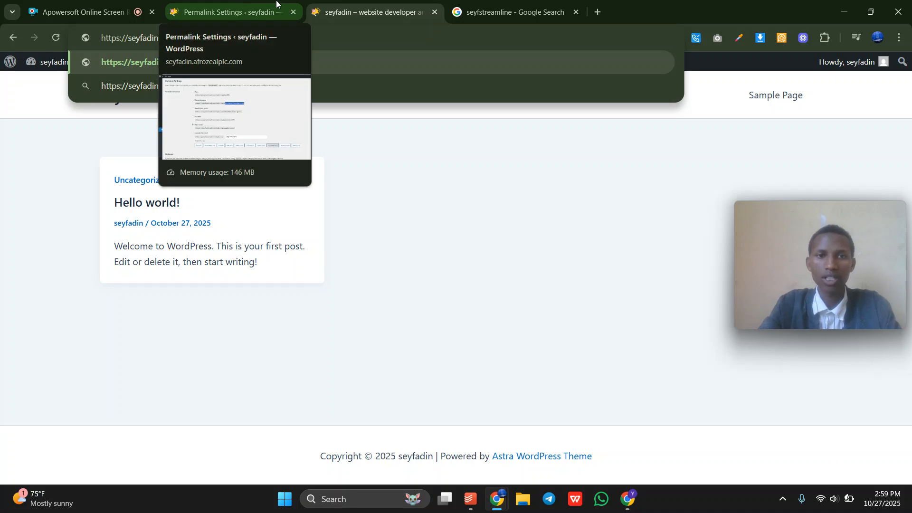
Save the Post name permalink setting and move on to Reading settings.
left_click(284, 9)
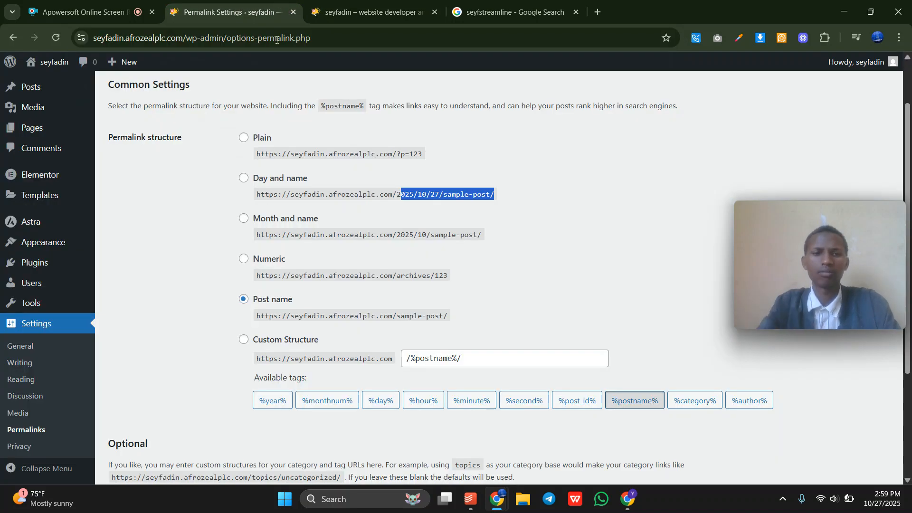
left_click(676, 249)
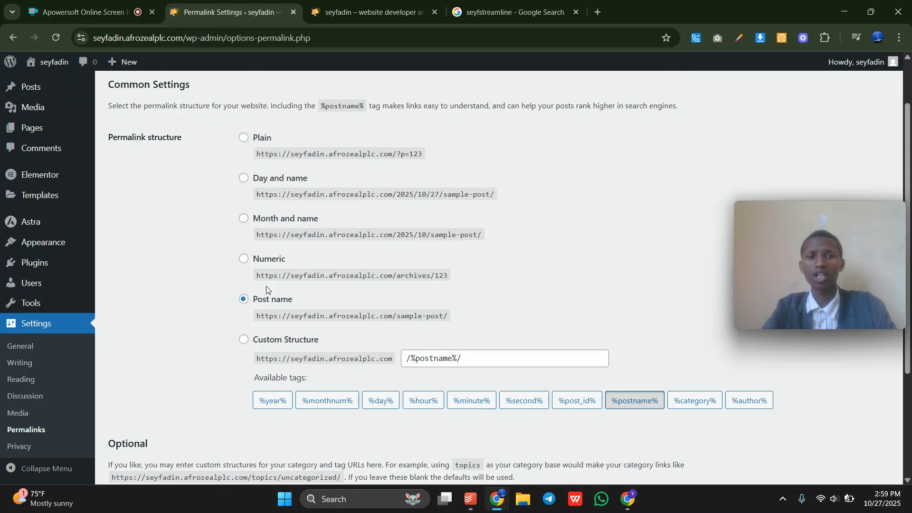
left_click_drag(240, 308, 450, 323)
left_click(450, 323)
scroll(290, 412, "down", 3)
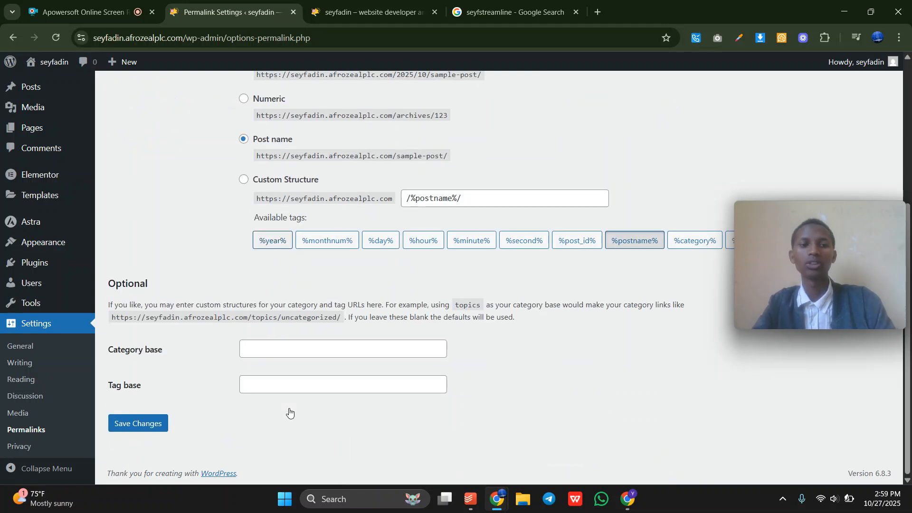
left_click(142, 424)
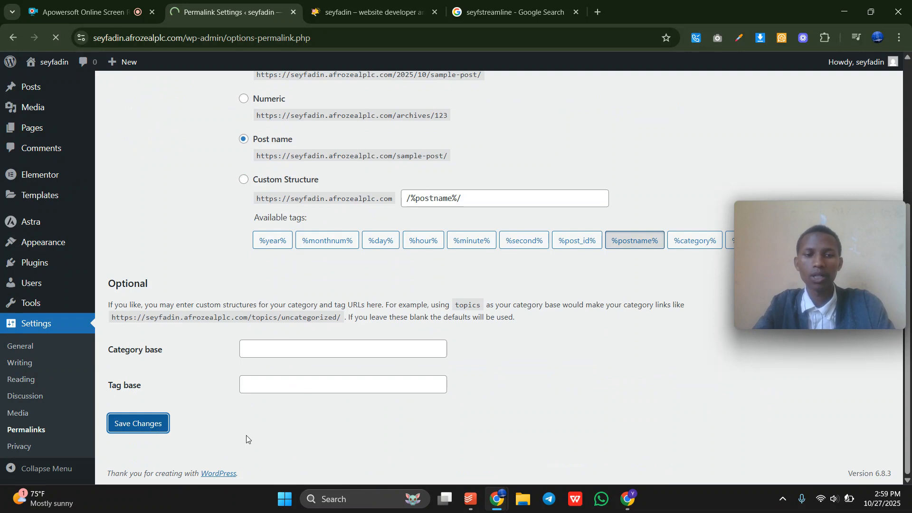
scroll(246, 438, "down", 2)
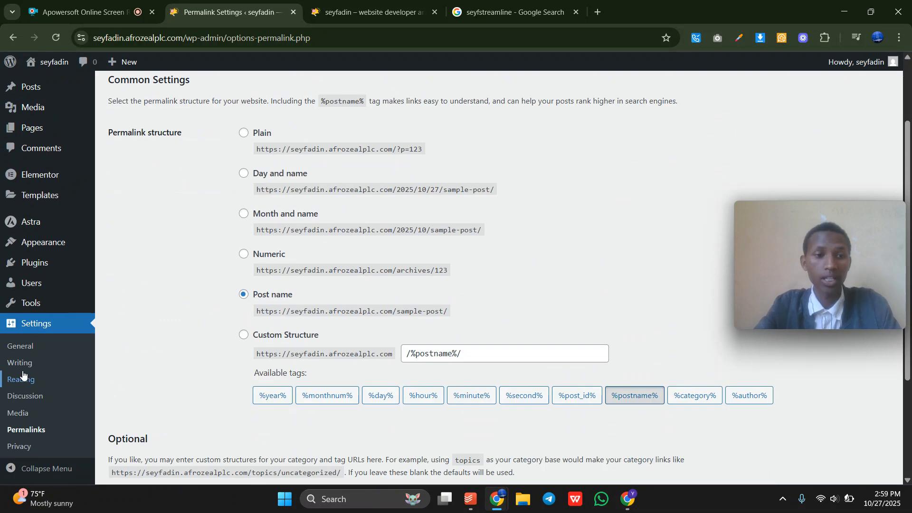
left_click(56, 387)
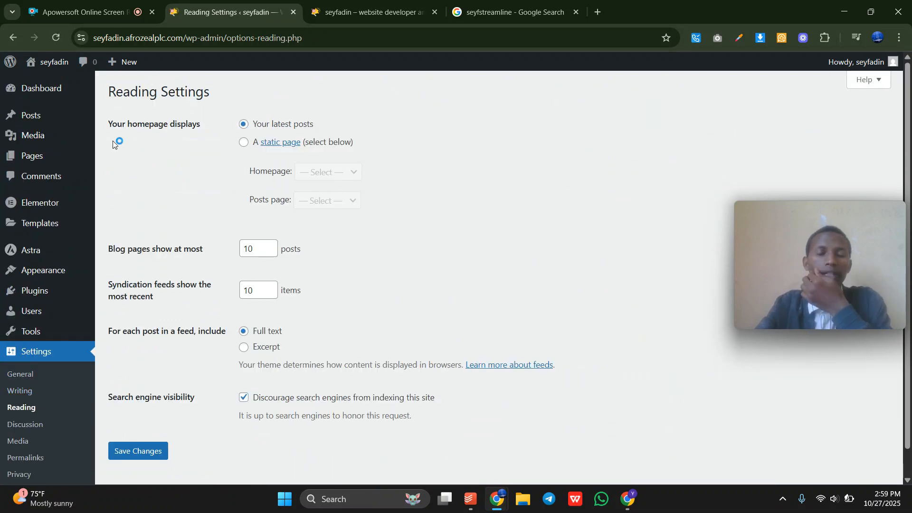
Make the homepage a static page set to Sample Page, with no posts page, and save Reading Settings.
left_click(333, 2)
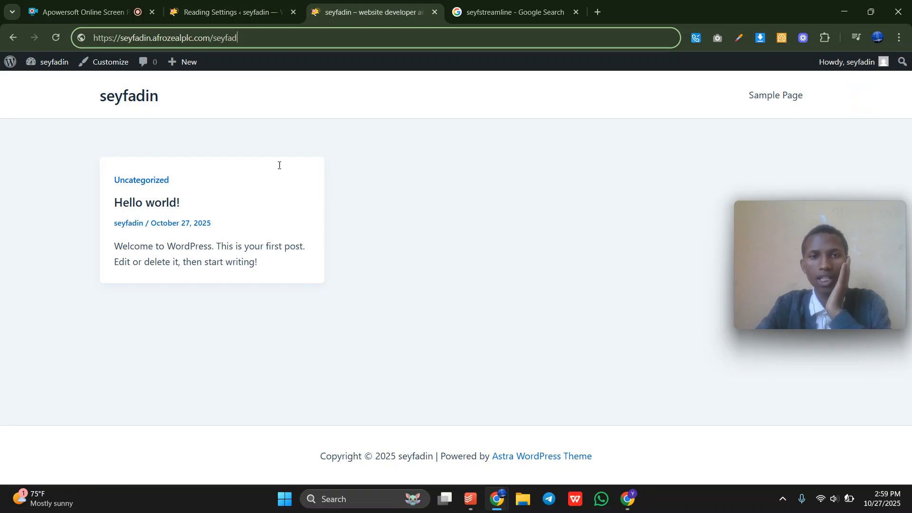
left_click(211, 6)
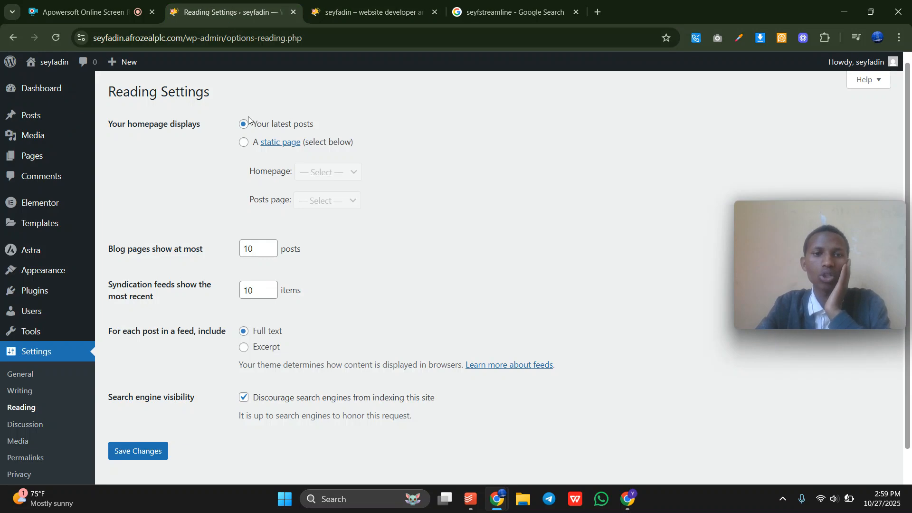
left_click(244, 144)
left_click(337, 172)
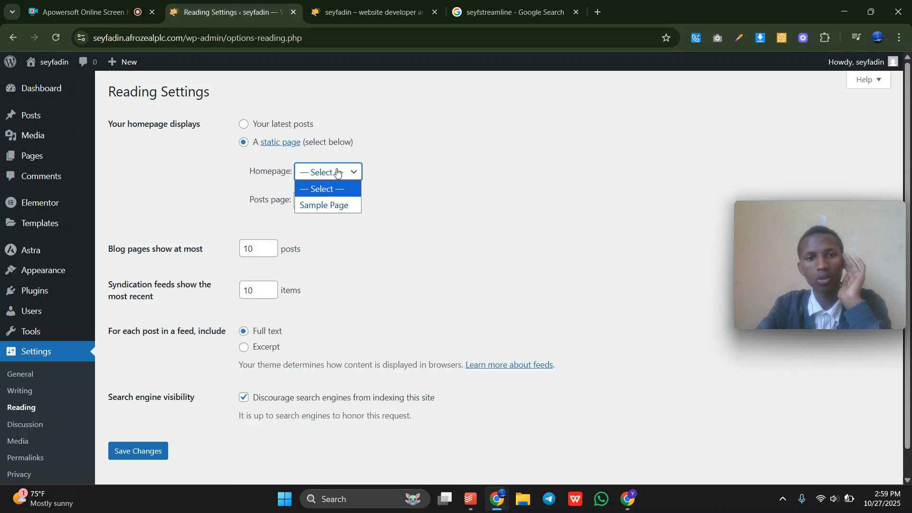
left_click(333, 205)
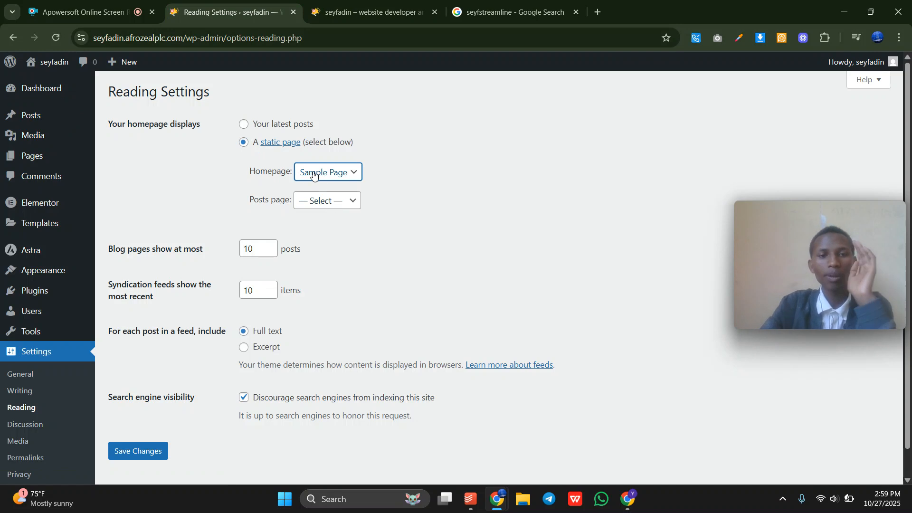
mouse_move(45, 156)
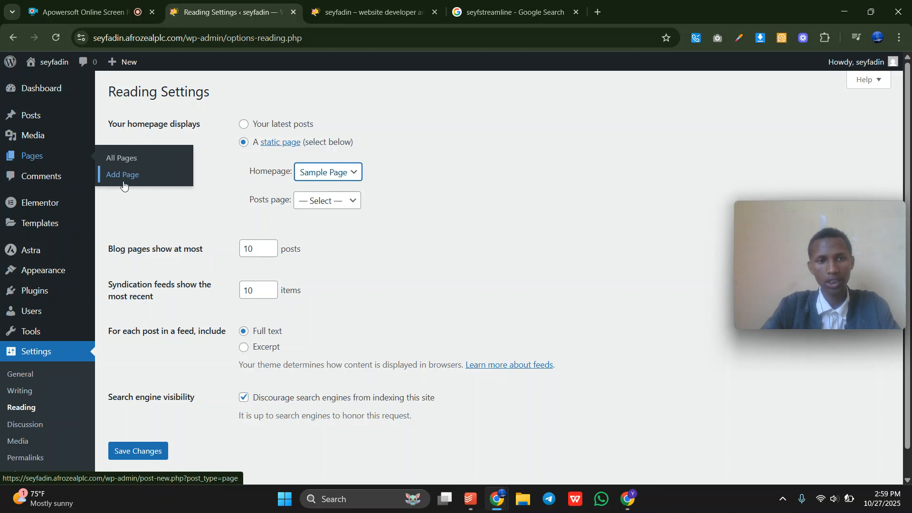
left_click(323, 184)
left_click(420, 197)
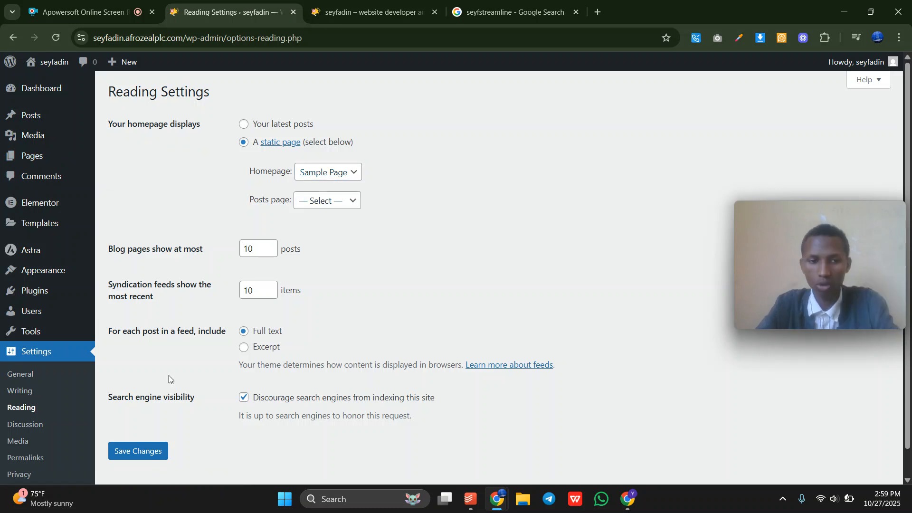
left_click(134, 452)
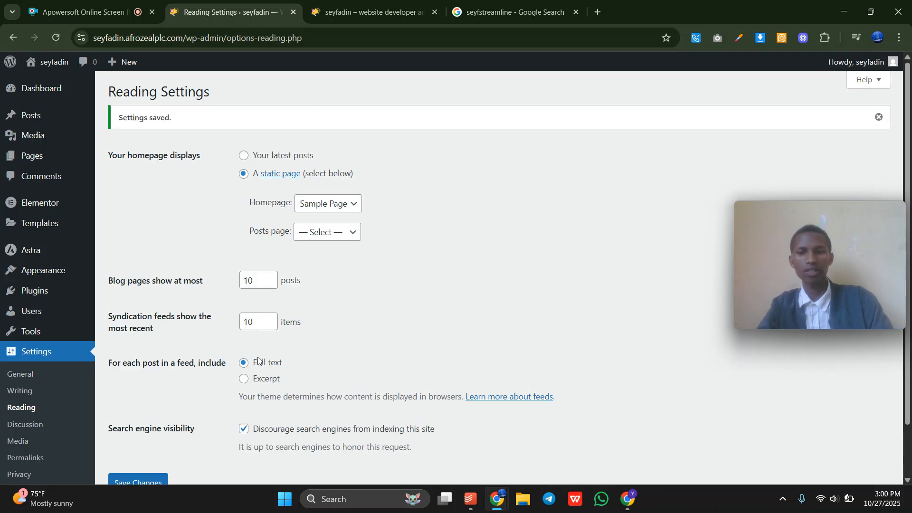
scroll(165, 354, "down", 2)
scroll(164, 354, "up", 2)
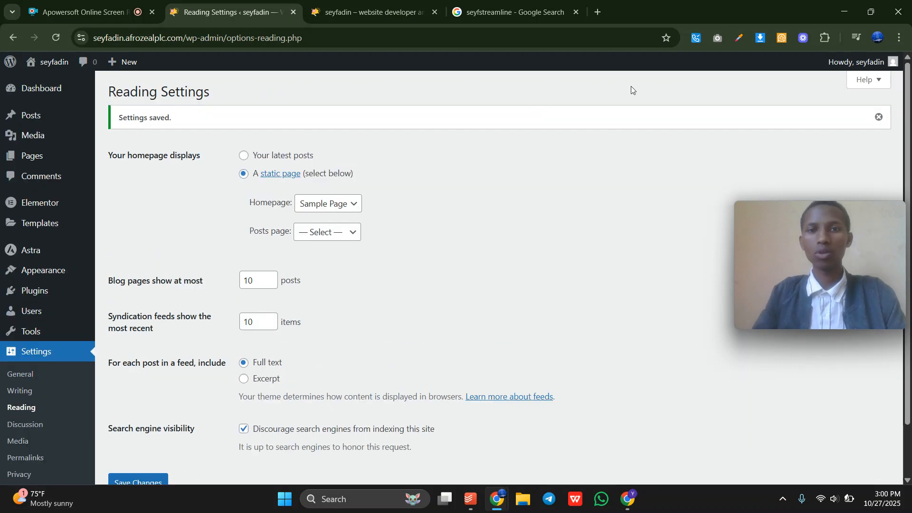
left_click(436, 14)
Discard the partial /wp-adm address edit and return to the admin Dashboard from the admin bar.
mouse_move(44, 69)
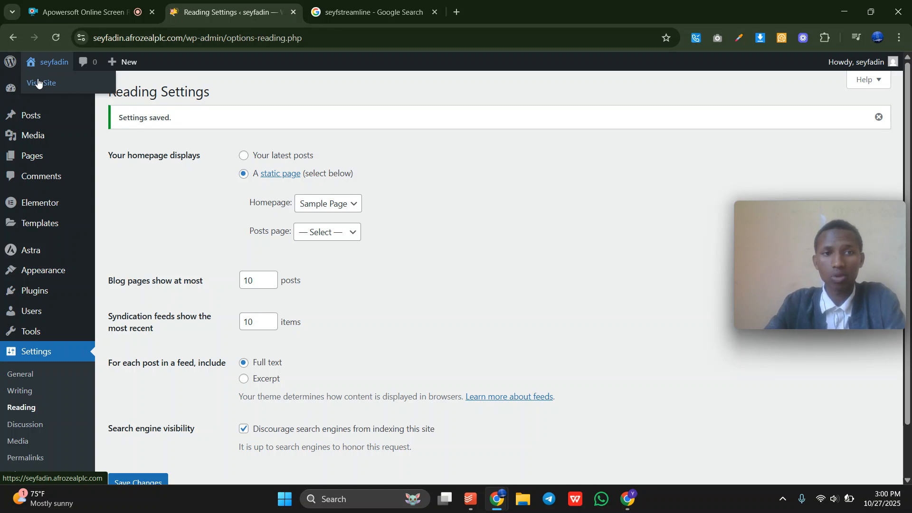
scroll(185, 325, "down", 1)
scroll(186, 326, "up", 1)
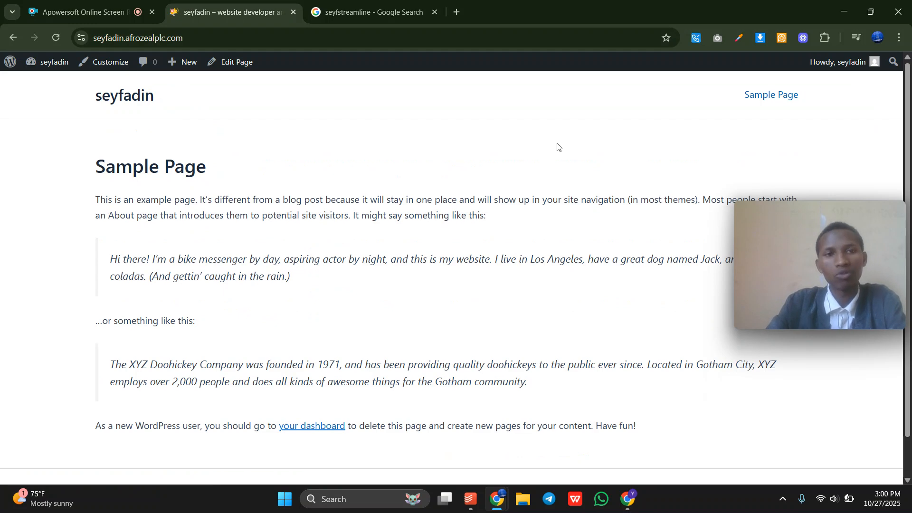
double_click(346, 40)
left_click(346, 40)
type("/wp-adm")
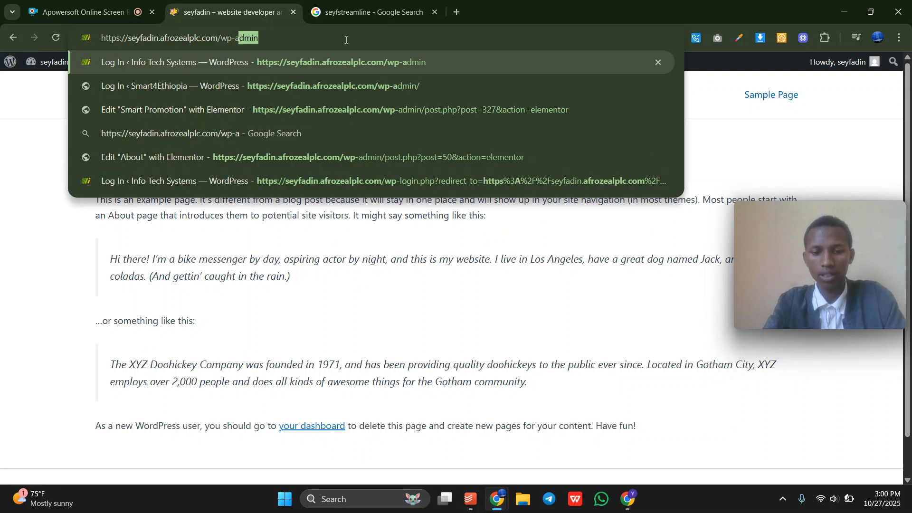
key("BackSpace")
key("BackSpace")
key("BackSpace")
key("BackSpace")
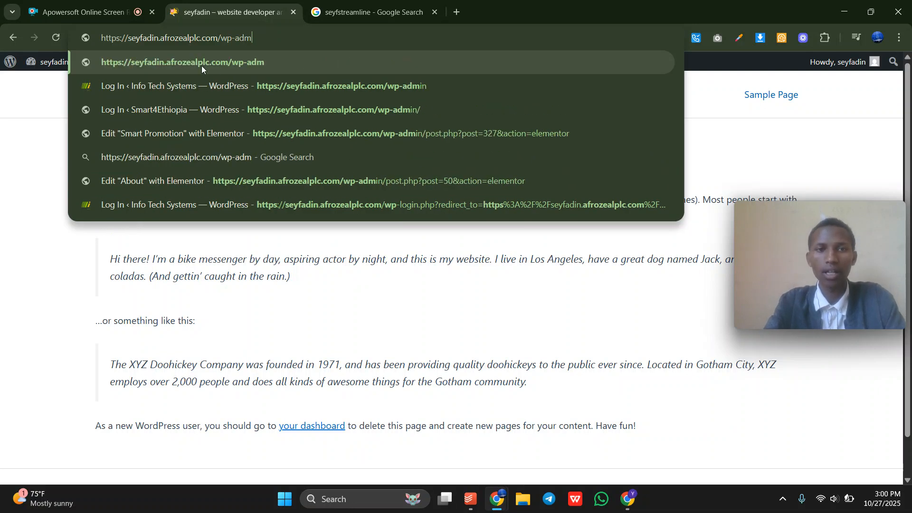
key("BackSpace")
key("BackSpace")
key("BackSpace")
left_click(67, 179)
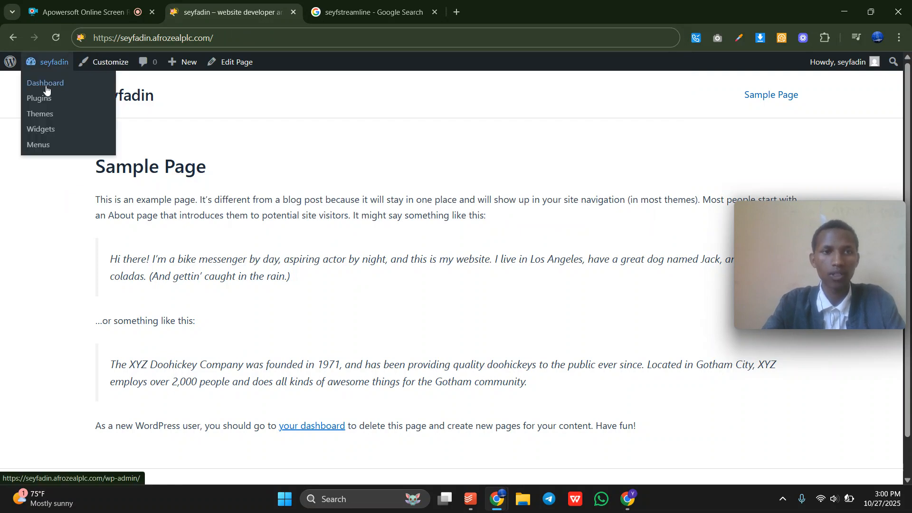
left_click(46, 84)
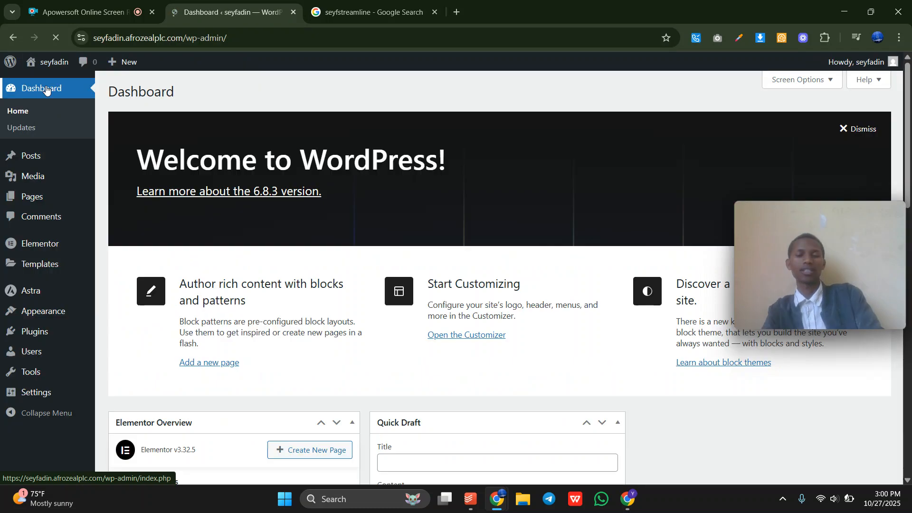
Go from the Dashboard to the Posts list and start a new post with Add Post.
scroll(335, 303, "down", 15)
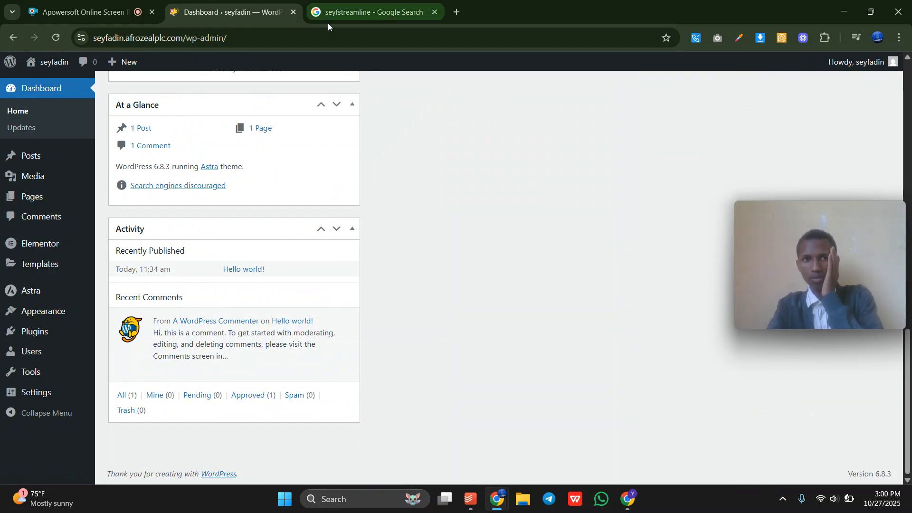
left_click(60, 2)
left_click(214, 12)
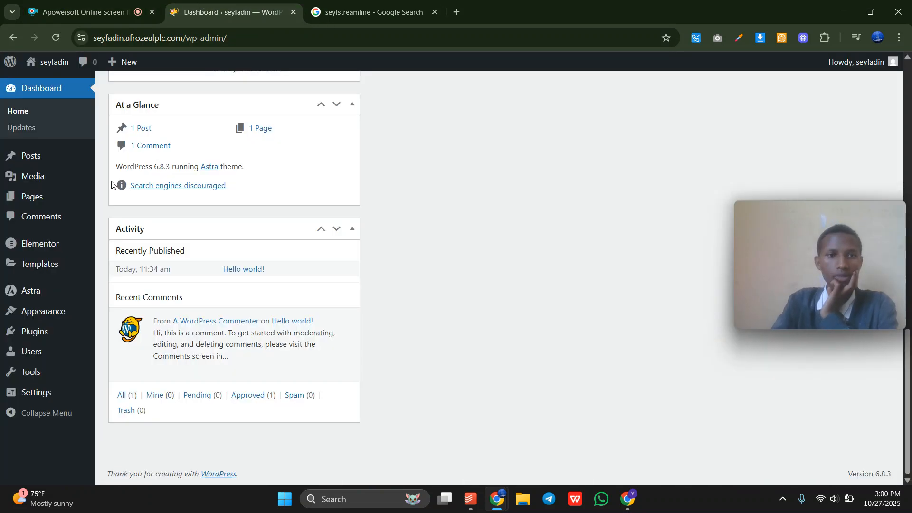
left_click(32, 160)
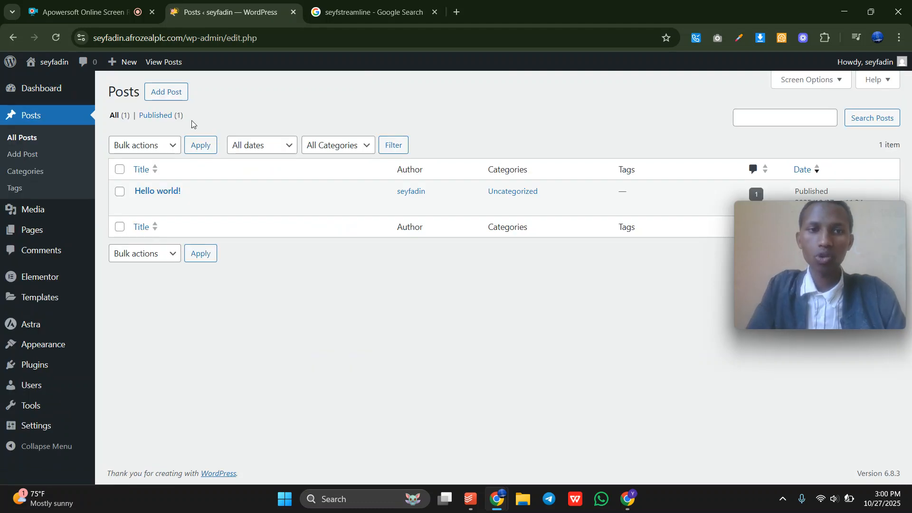
left_click(176, 84)
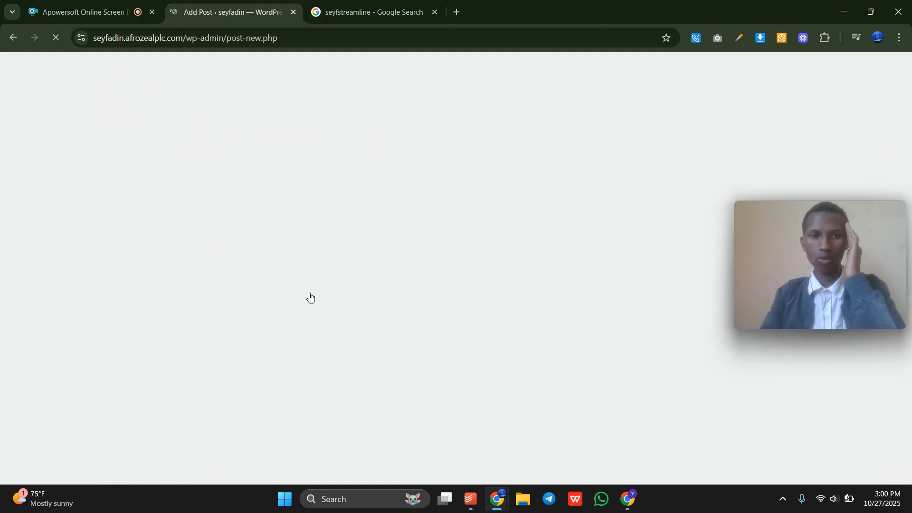
Look over the seyfstreamline Google results, then return to the empty new post editor.
left_click(414, 3)
scroll(279, 279, "down", 15)
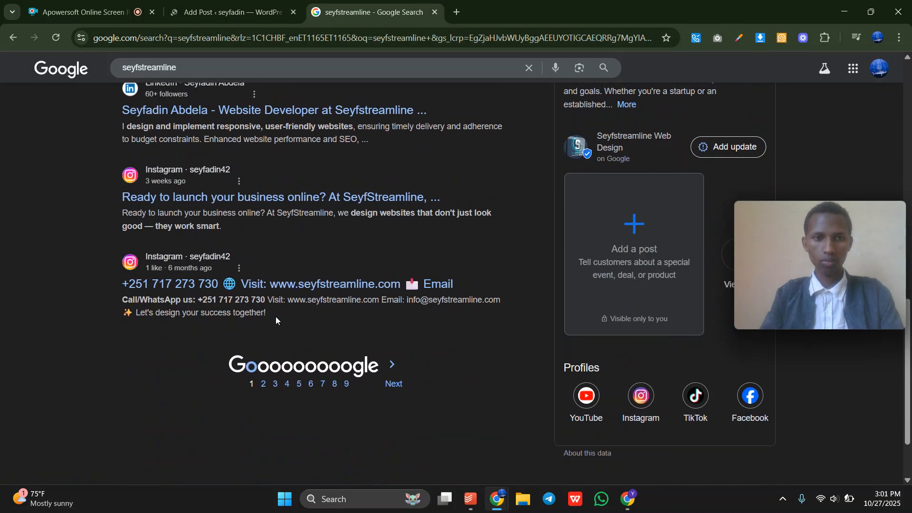
scroll(276, 316, "up", 15)
left_click(235, 11)
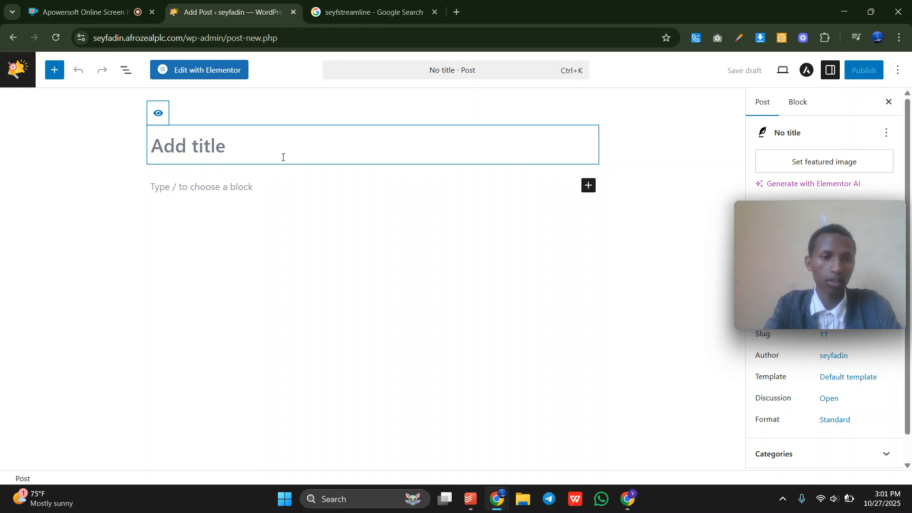
Title the post 'I develop websites' and write an intro sentence about the author and seyfstreamline.
type("I deve")
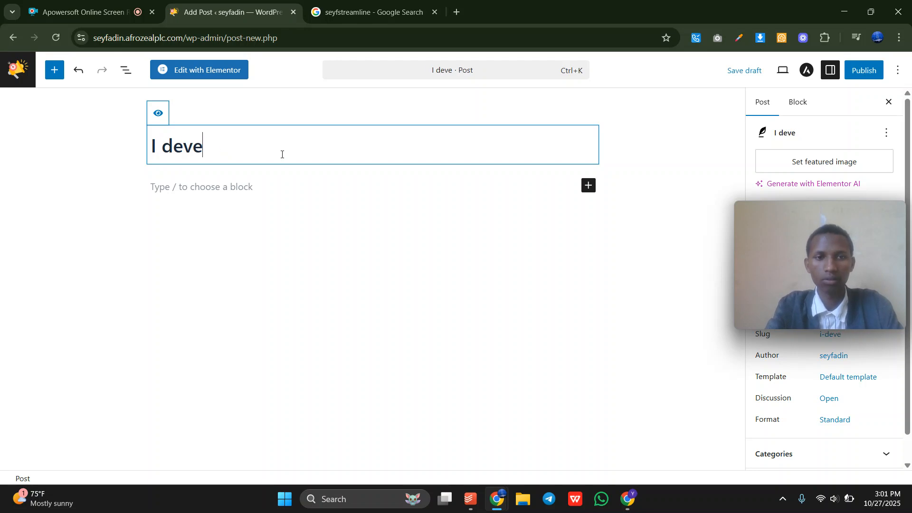
type("lop websites")
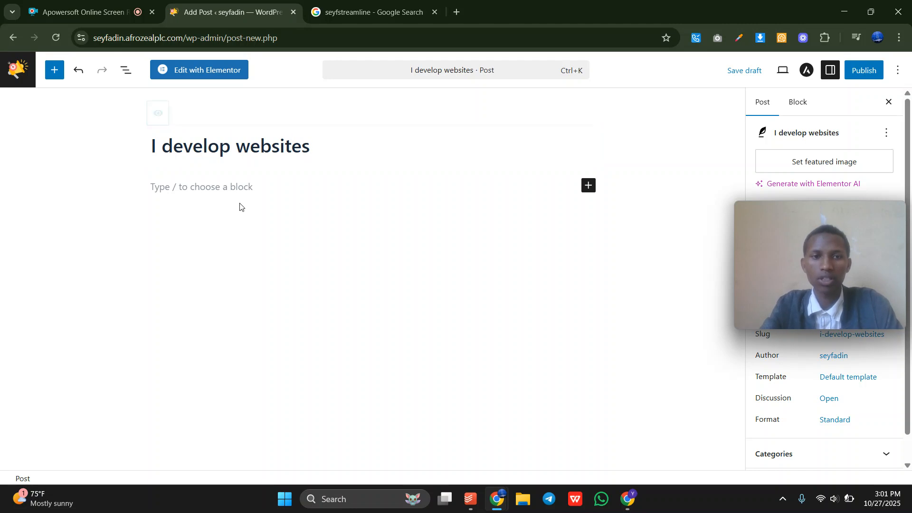
left_click(249, 187)
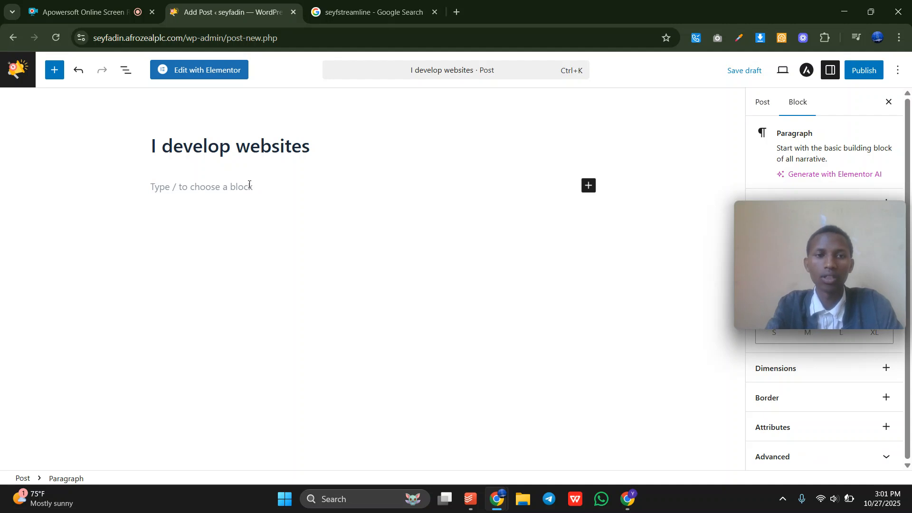
type("i am seyfadin ai")
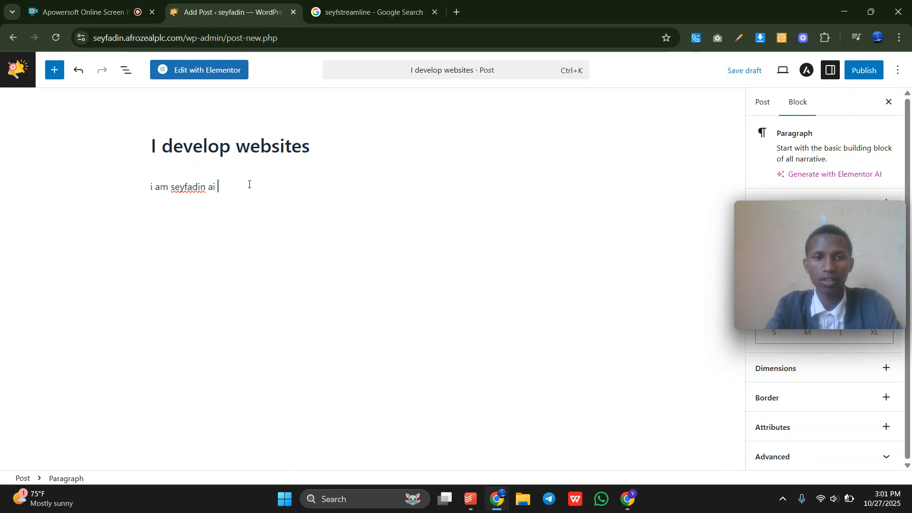
key("BackSpace")
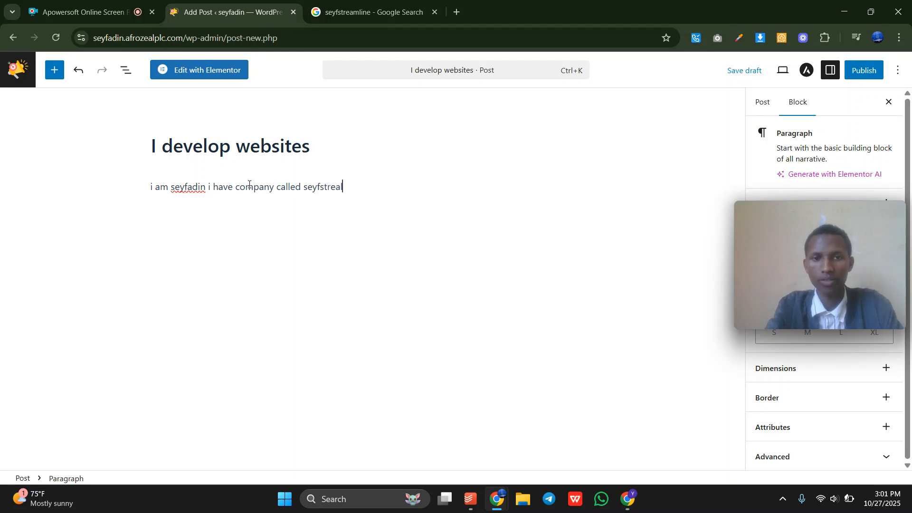
type("line")
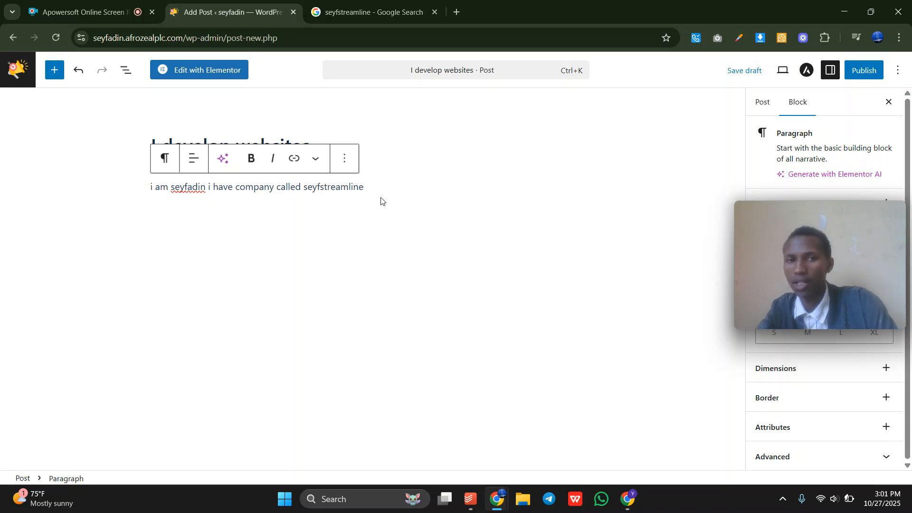
left_click(308, 204)
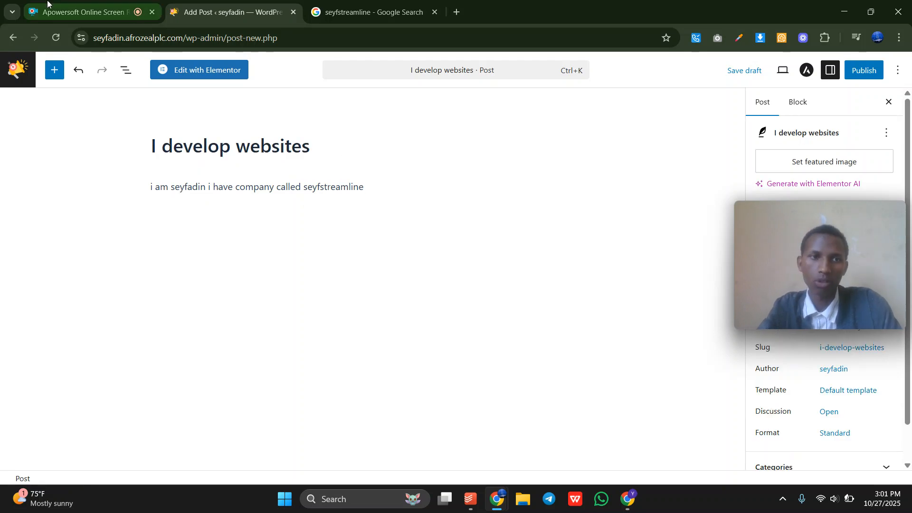
Copy the seyfstreamline search results and paste them into a new block below the intro sentence.
left_click(372, 4)
left_click_drag(103, 161, 279, 461)
left_click(233, 12)
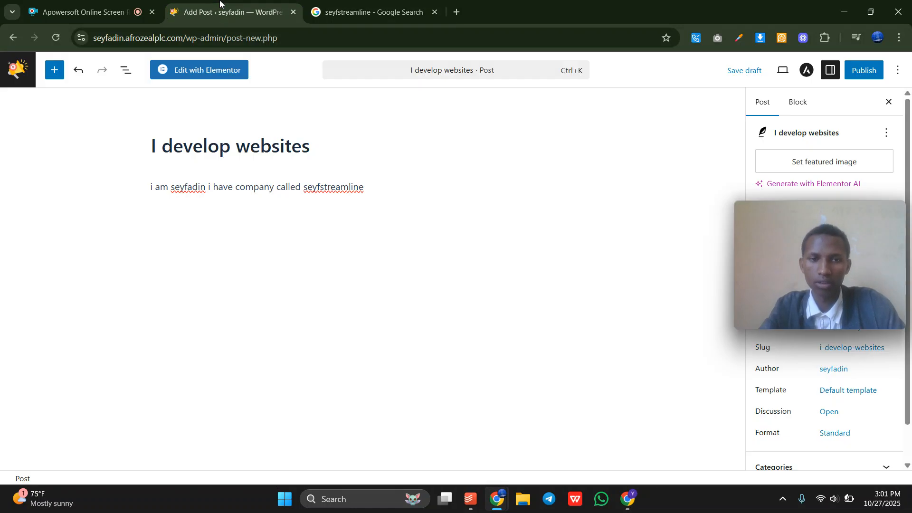
left_click(380, 184)
key("Return")
key("ctrl+v")
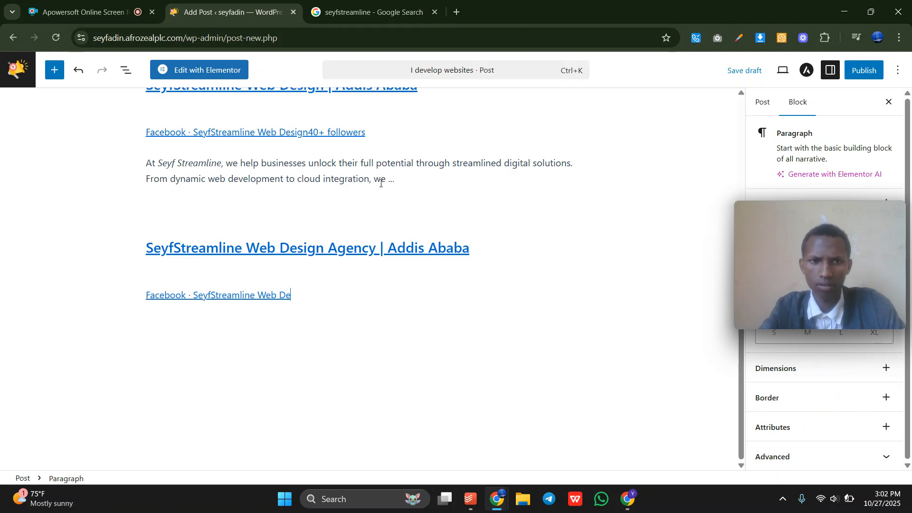
scroll(330, 256, "up", 5)
scroll(330, 258, "up", 2)
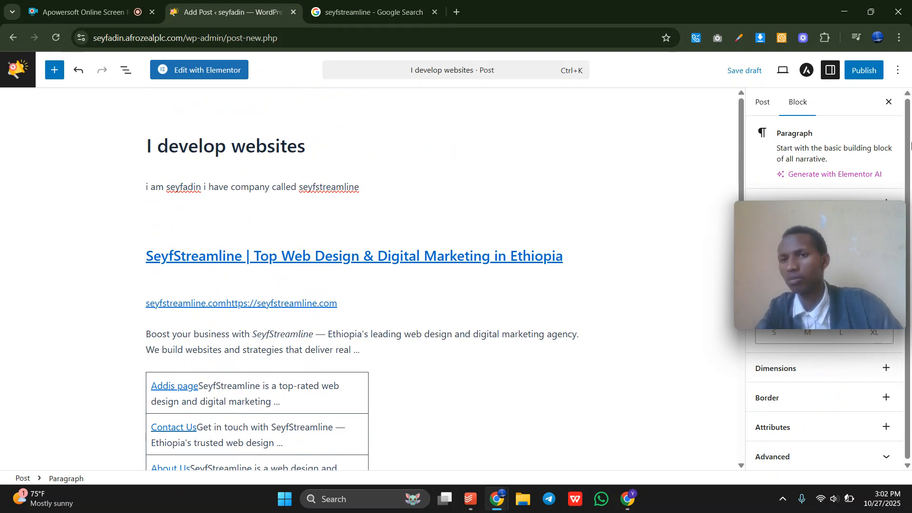
left_click_drag(804, 232, 550, 264)
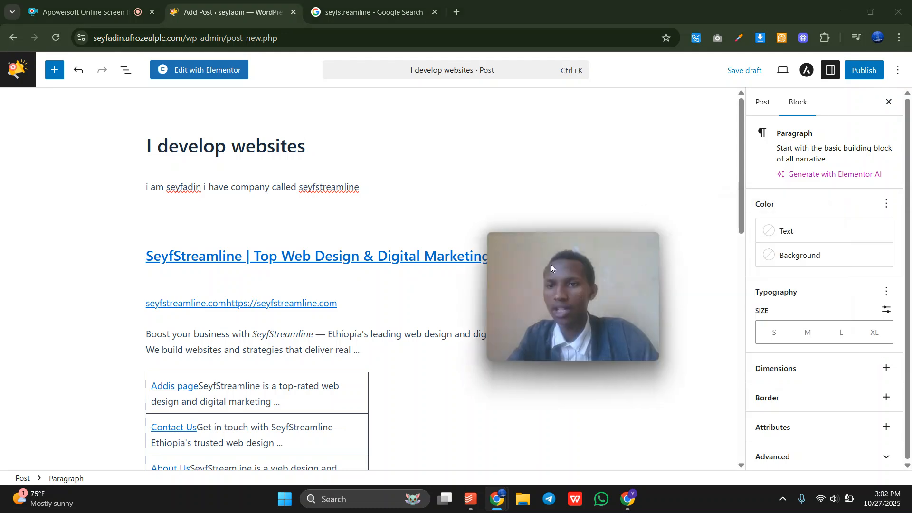
Set the target_11182414 image from the media library as the post's featured image.
left_click(761, 102)
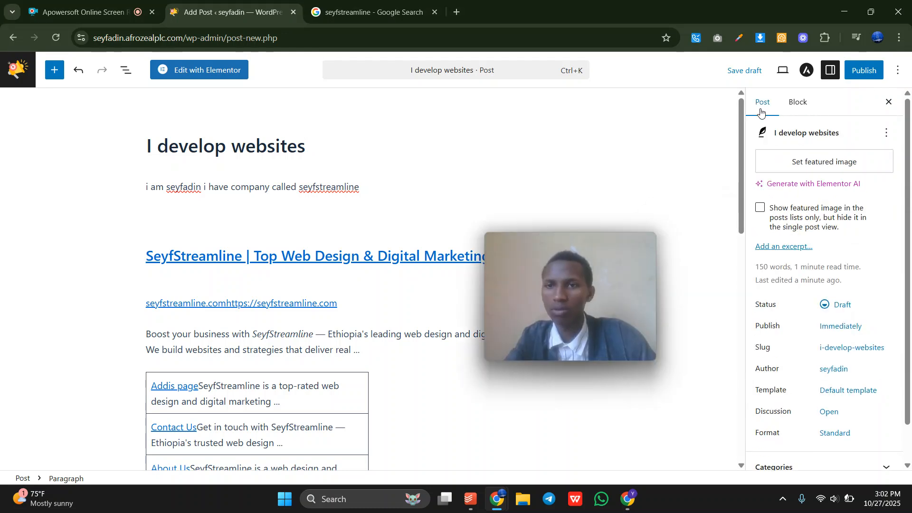
left_click(802, 162)
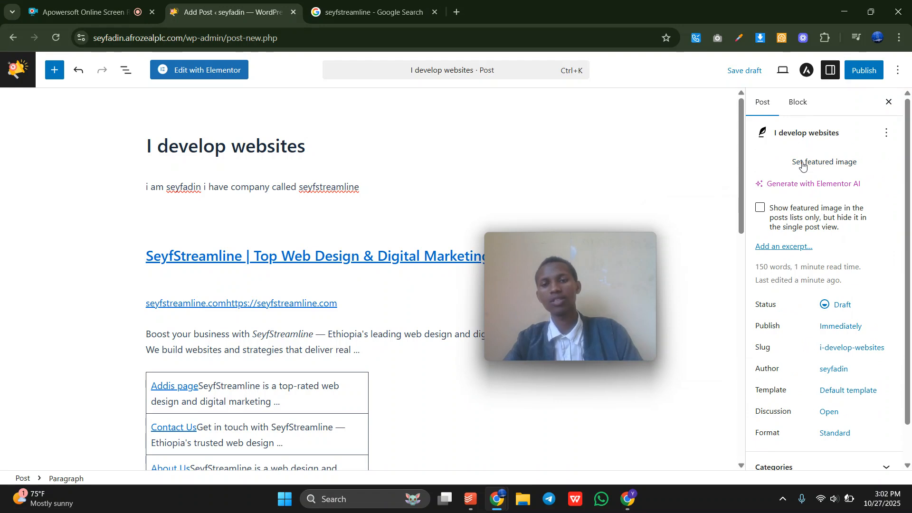
left_click(95, 227)
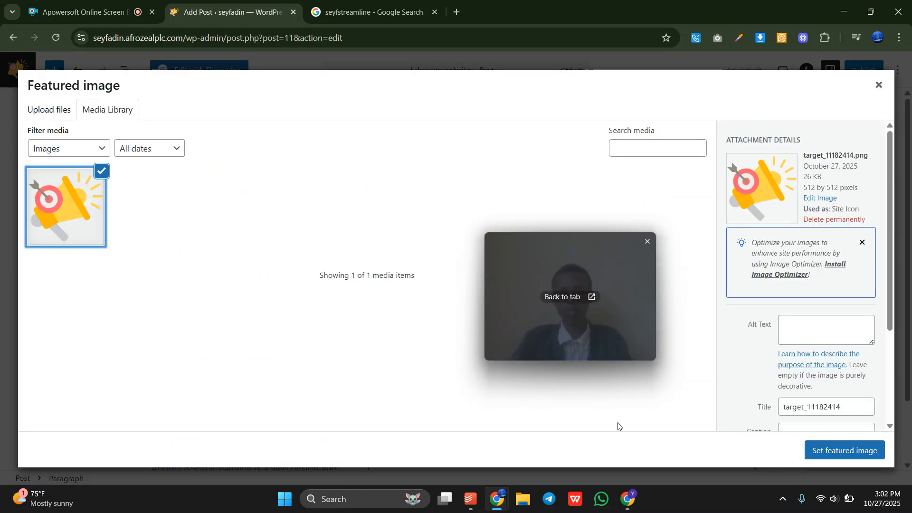
left_click(821, 458)
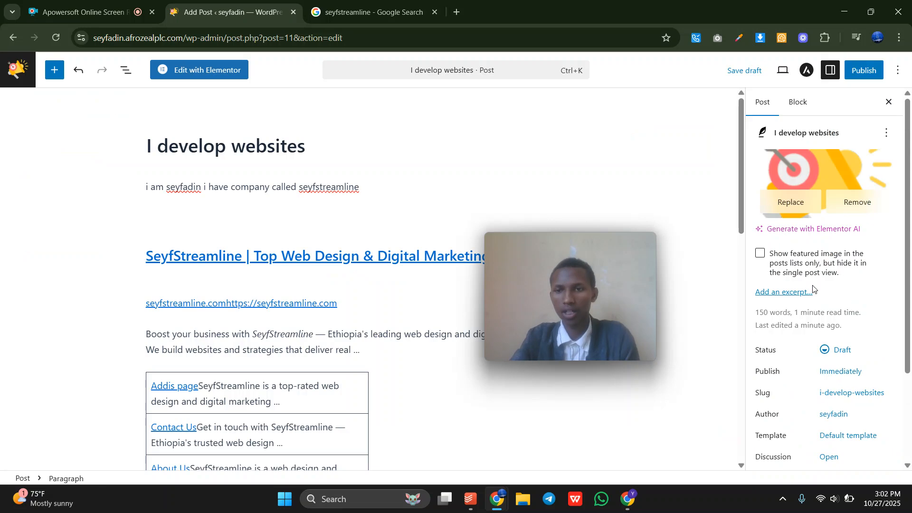
Publish the post and view its live /i-develop-websites/ page.
scroll(813, 287, "down", 3)
scroll(813, 288, "up", 3)
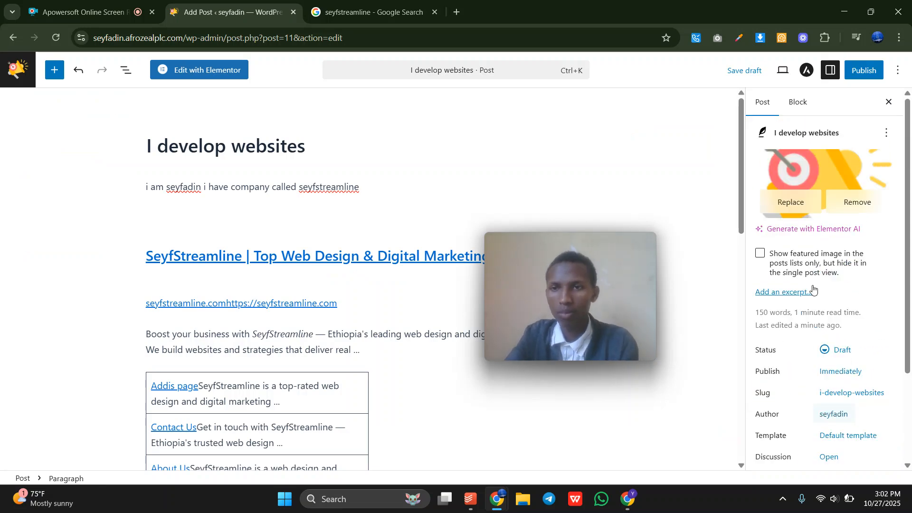
left_click(857, 70)
left_click(856, 71)
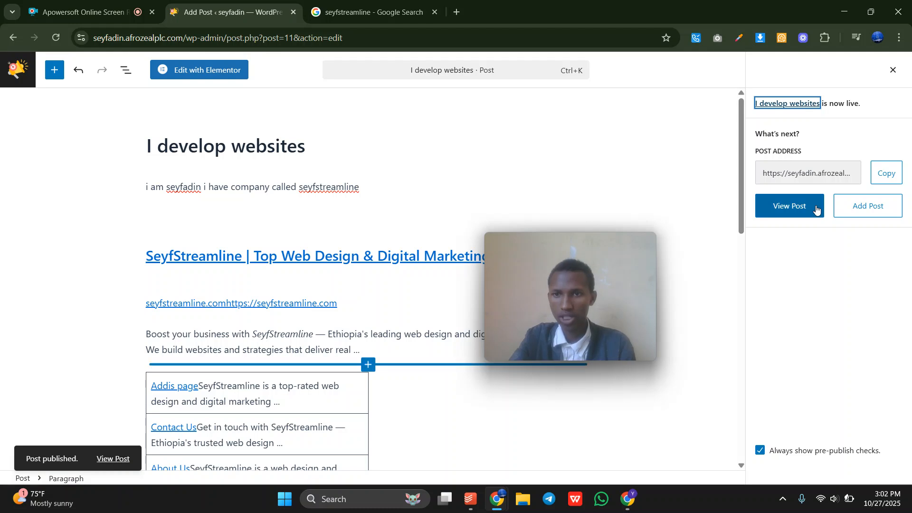
left_click(794, 209)
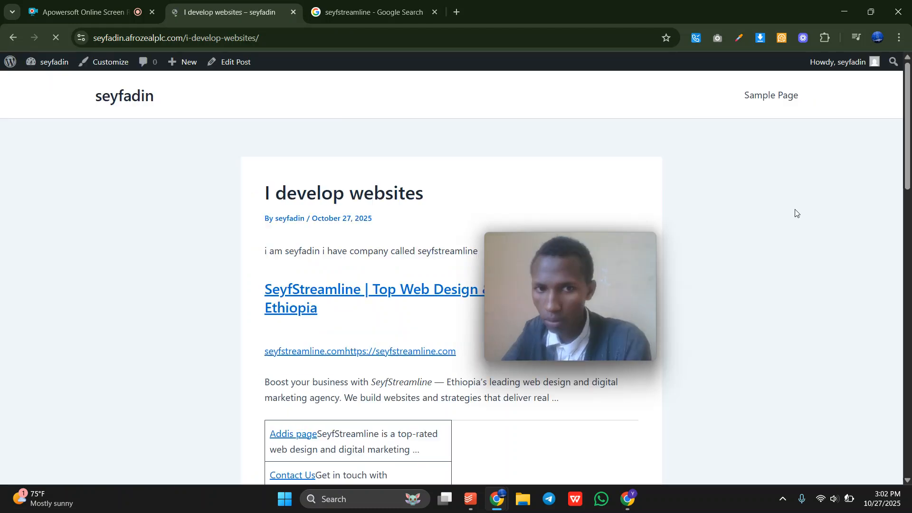
Scroll the live post to the 'this is amazing agency' comment and highlight it with its author.
scroll(249, 234, "down", 8)
scroll(249, 233, "up", 8)
scroll(249, 233, "down", 10)
scroll(249, 233, "up", 10)
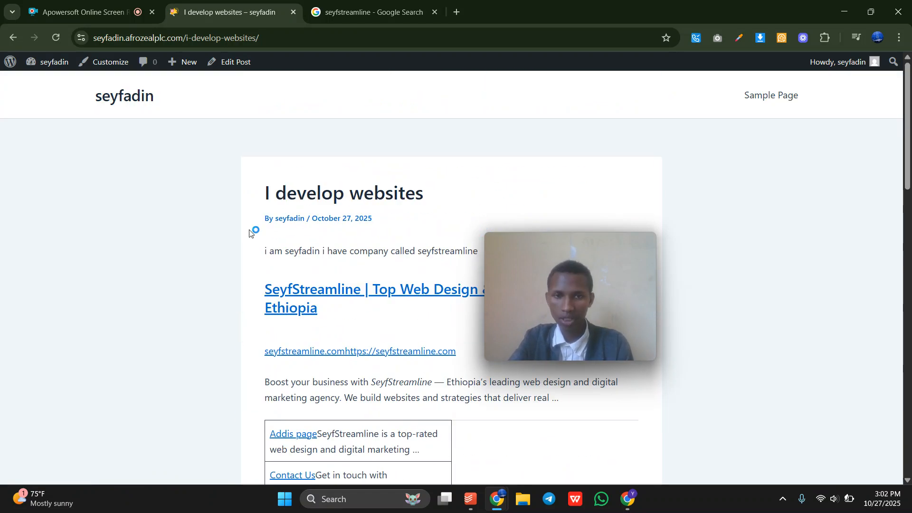
scroll(249, 233, "down", 10)
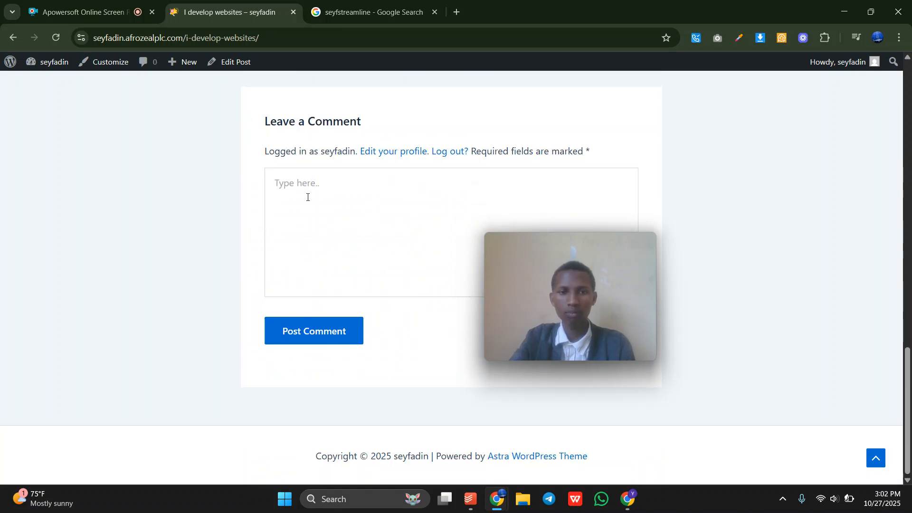
type("this")
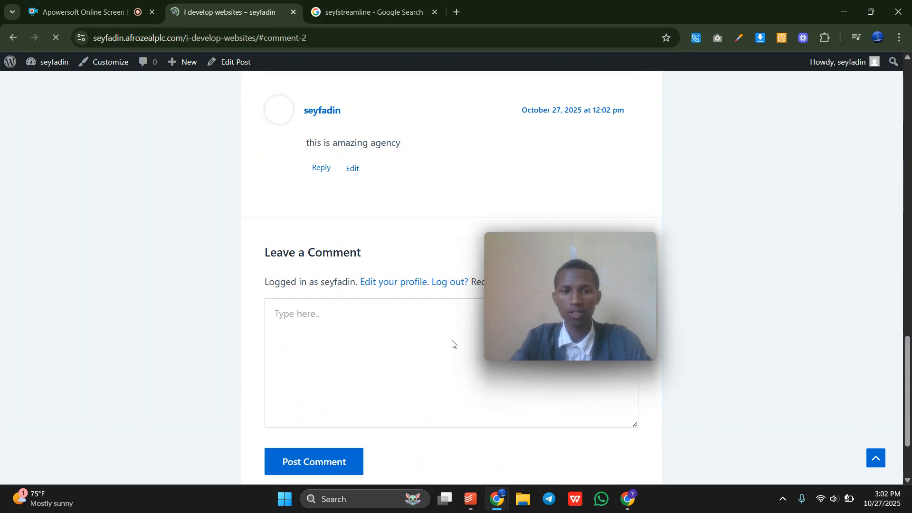
scroll(403, 284, "up", 3)
left_click_drag(288, 242, 413, 327)
Review the site's comments on the admin Comments screen, then load the Pages list.
left_click(416, 357)
mouse_move(60, 72)
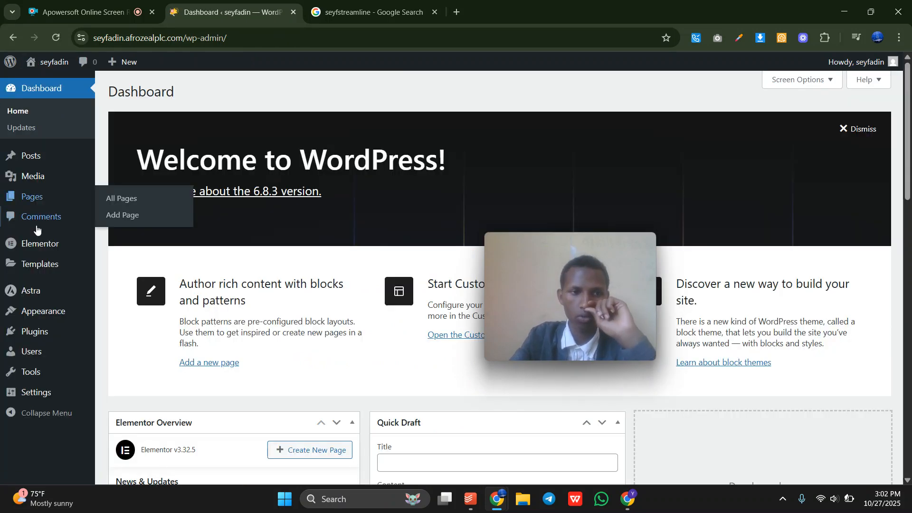
left_click(36, 225)
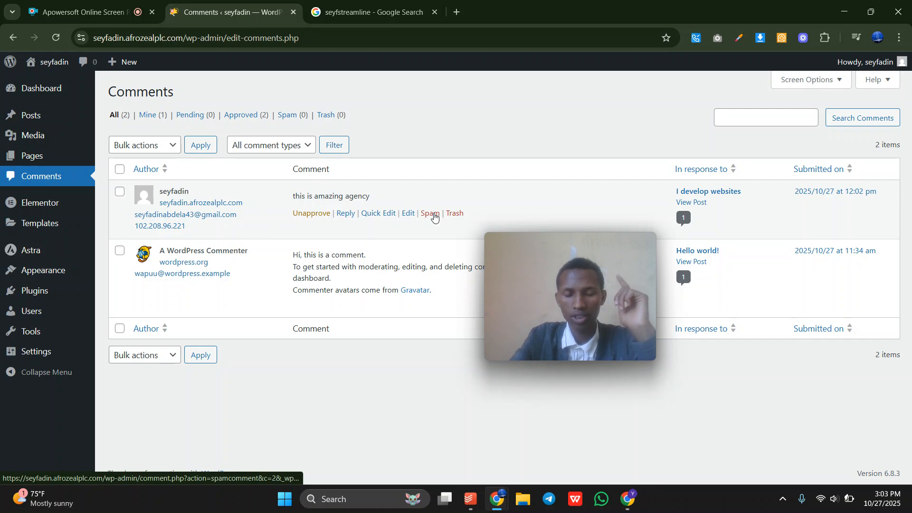
left_click(332, 3)
left_click(228, 12)
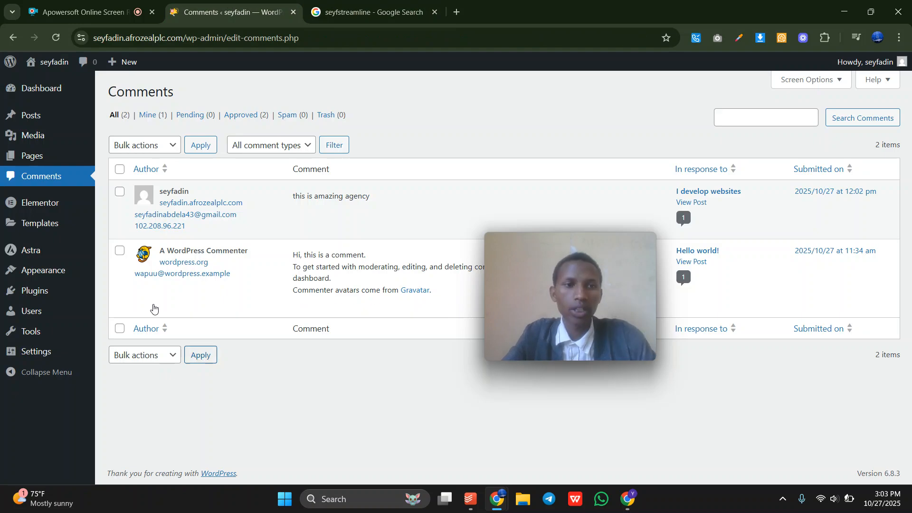
left_click(24, 154)
Open the SeyfStreamline website from the Google results, then return to WordPress Pages and start a new page.
left_click(370, 12)
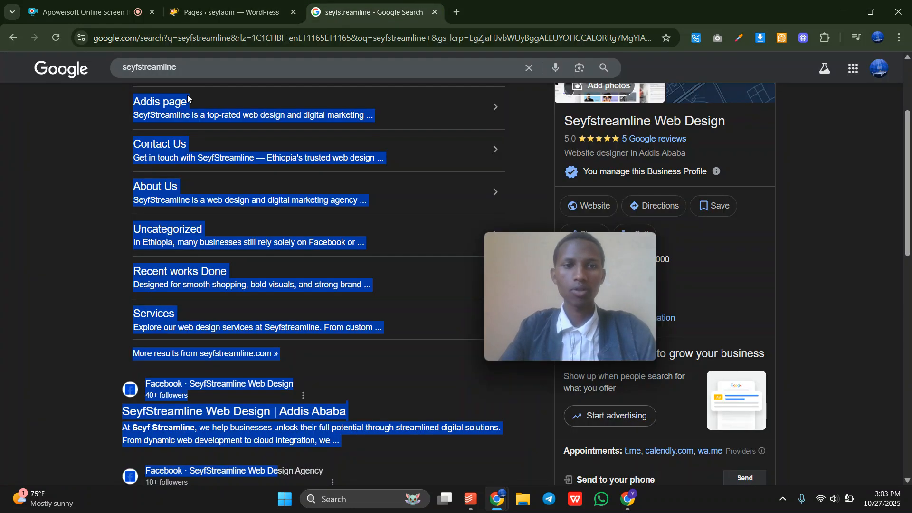
scroll(220, 165, "up", 3)
left_click(71, 159)
left_click(209, 182)
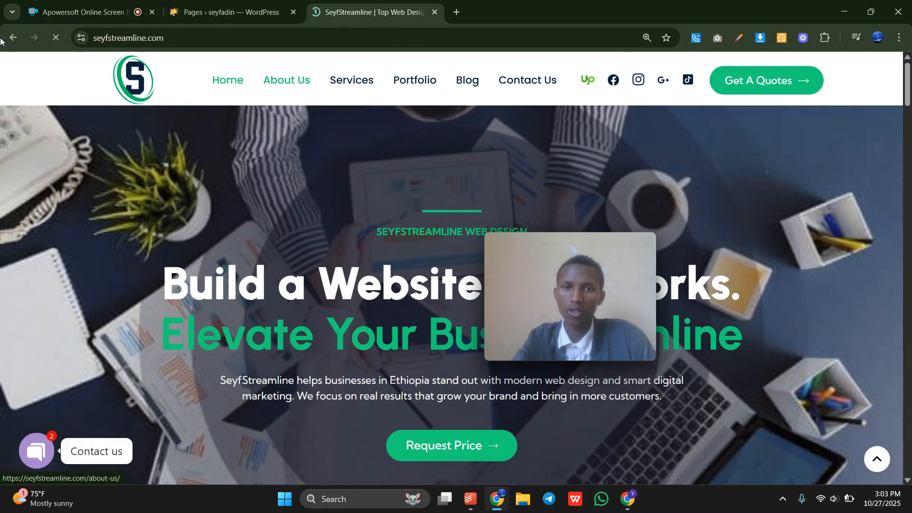
left_click(254, 9)
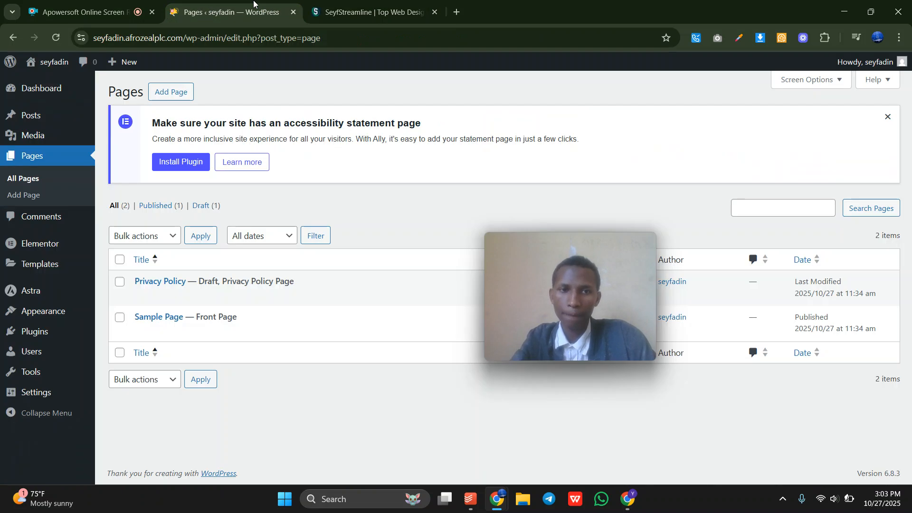
left_click(180, 95)
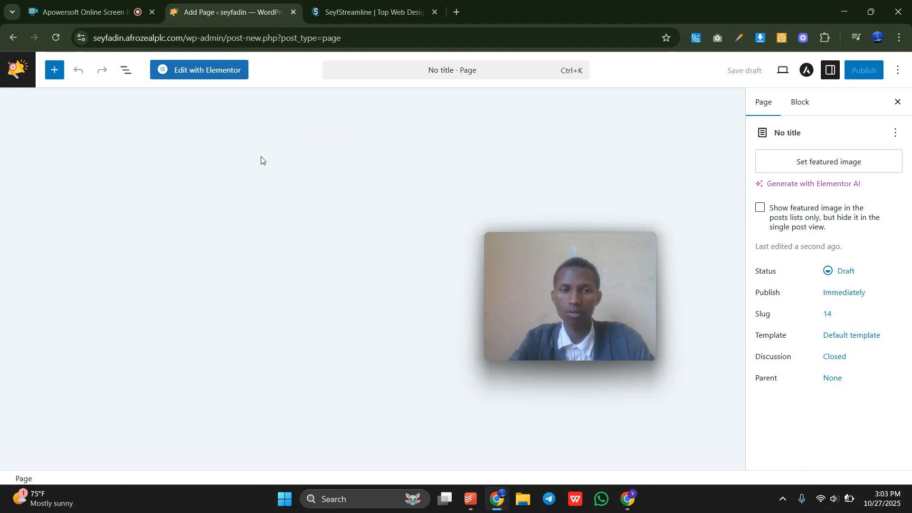
Replace the 'Home' title with 'About us' and move into the empty page body.
type("Home")
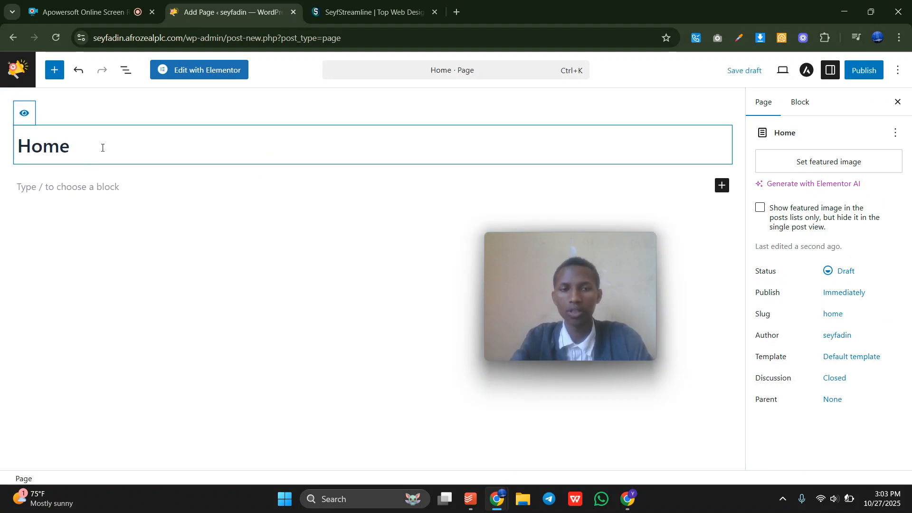
key("BackSpace")
key("BackSpace")
key("BackSpace")
key("BackSpace")
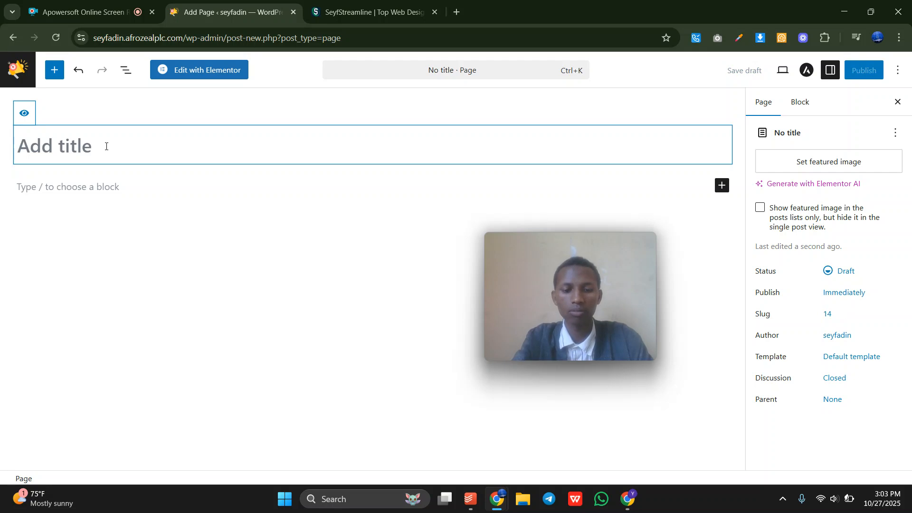
type("About us")
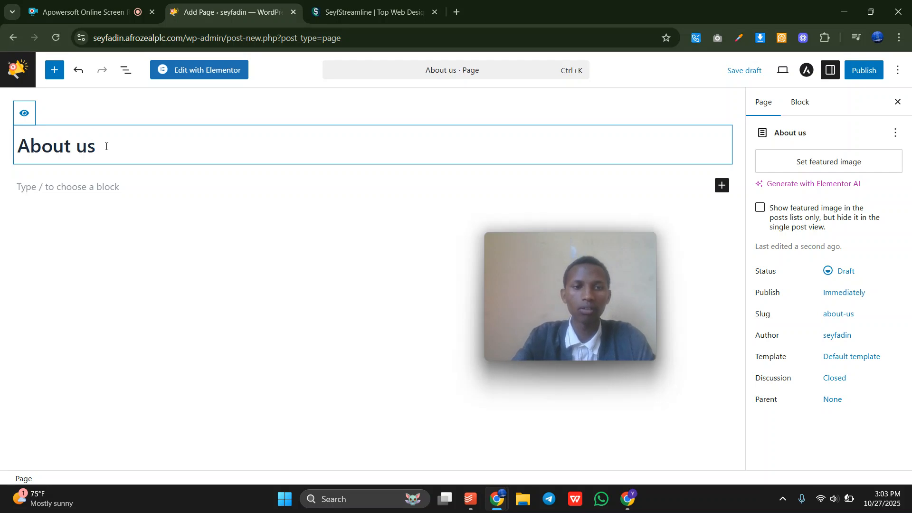
left_click(144, 182)
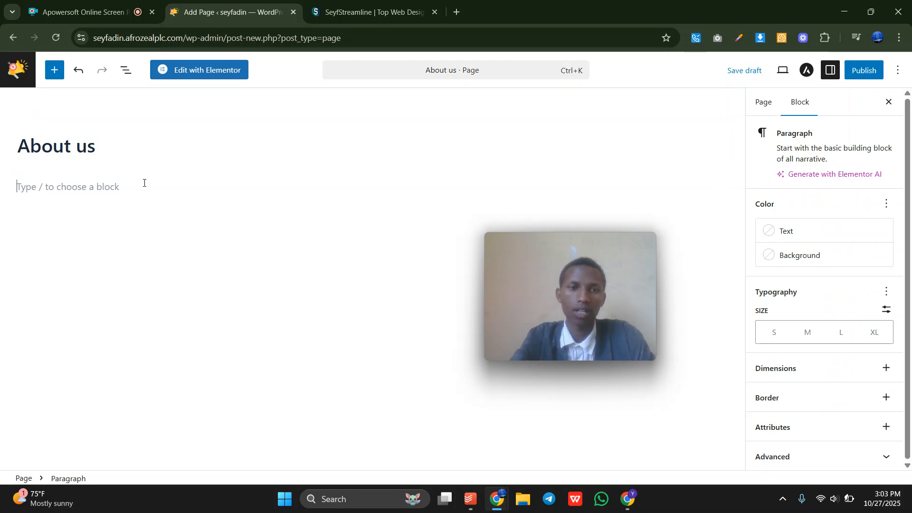
Publish the About us page and launch it in Elementor.
left_click(859, 75)
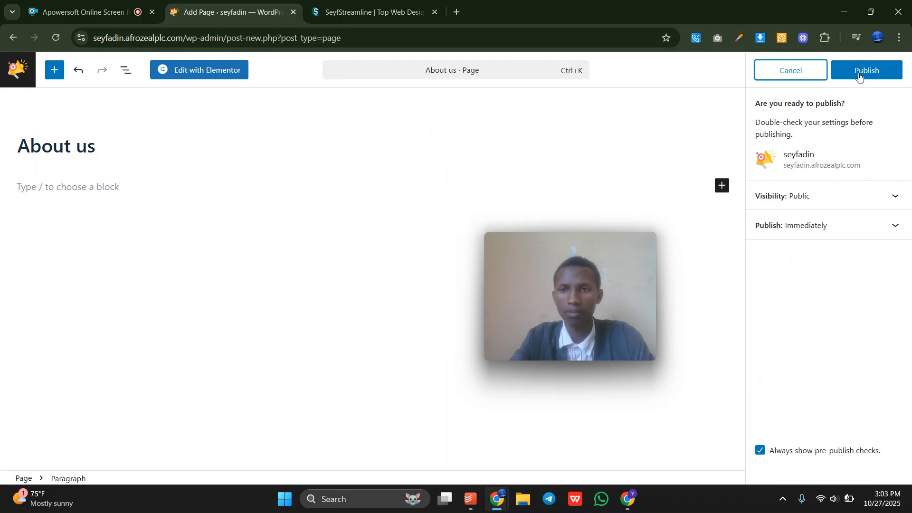
left_click(859, 75)
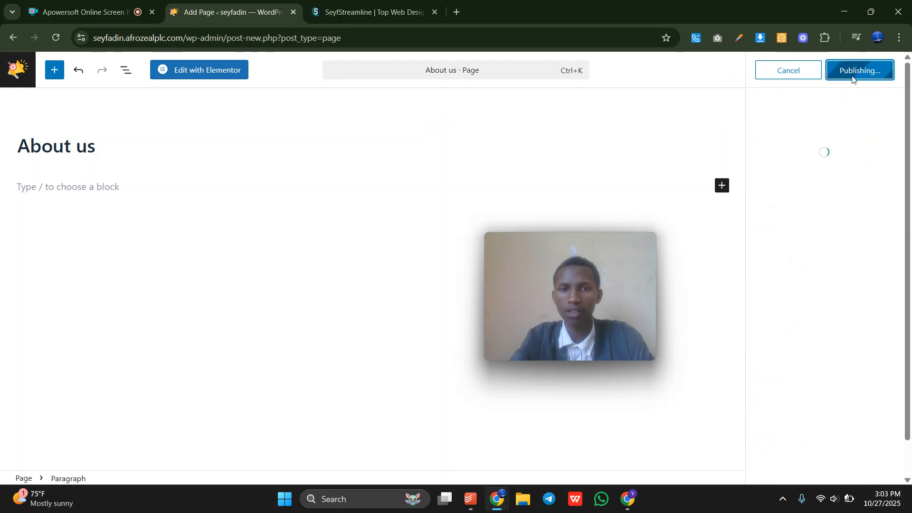
left_click(205, 76)
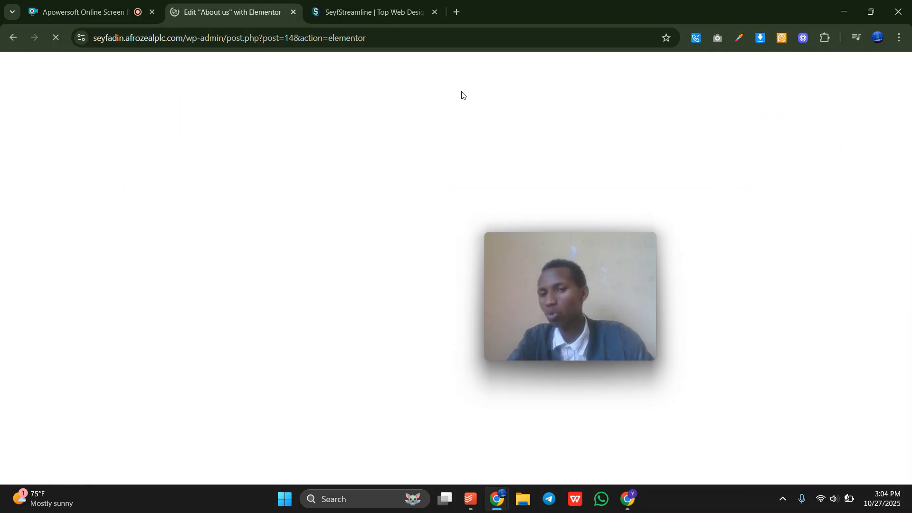
Load the site's home page in a new tab placed beside the editor tab.
left_click_drag(557, 269, 311, 228)
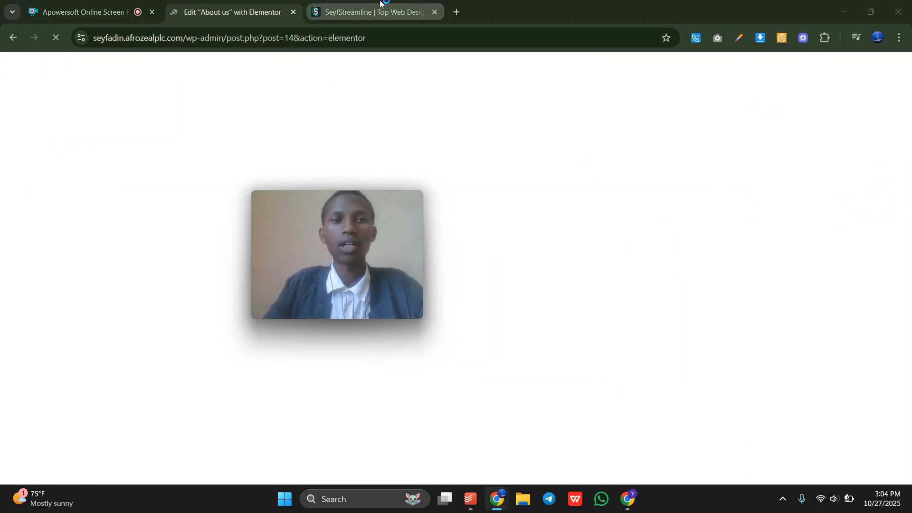
left_click_drag(181, 40, 75, 40)
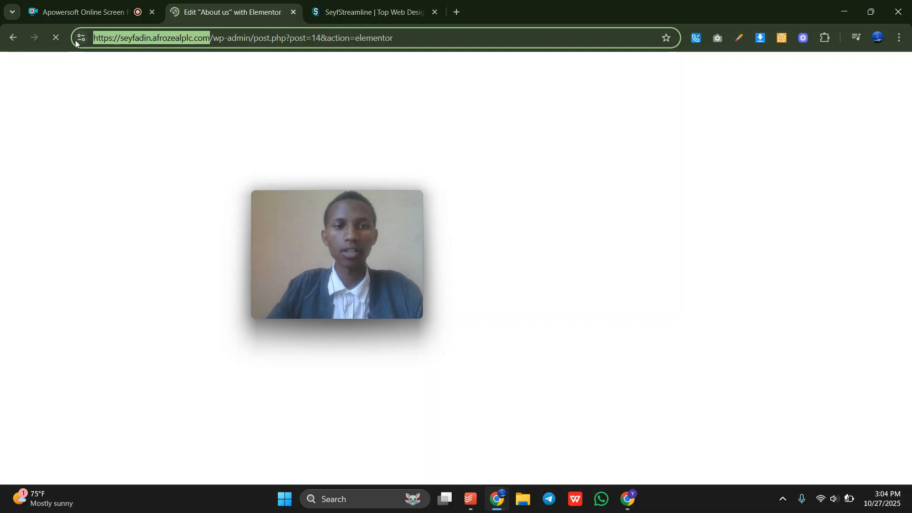
key("ctrl+c")
left_click(457, 11)
key("ctrl+v")
key("Return")
left_click_drag(466, 8, 327, 10)
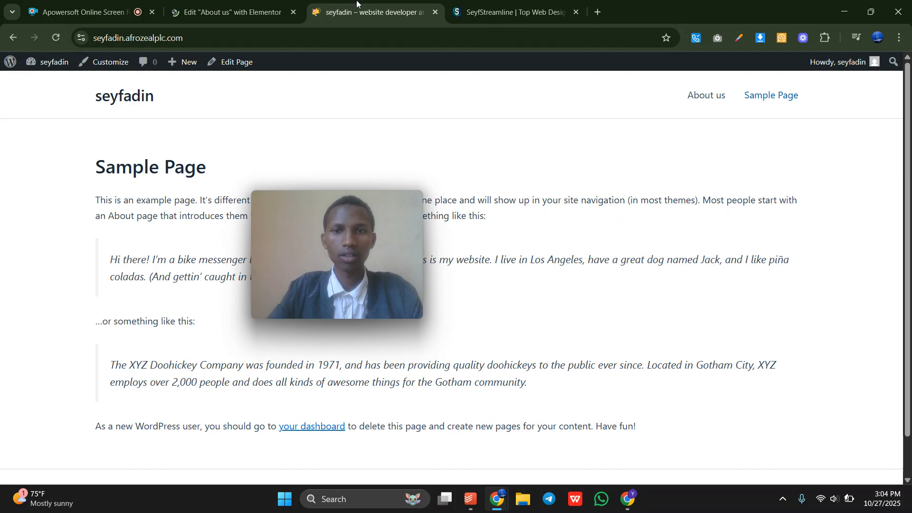
Open About us from the live site menu, check its address, then return to Elementor.
left_click(706, 100)
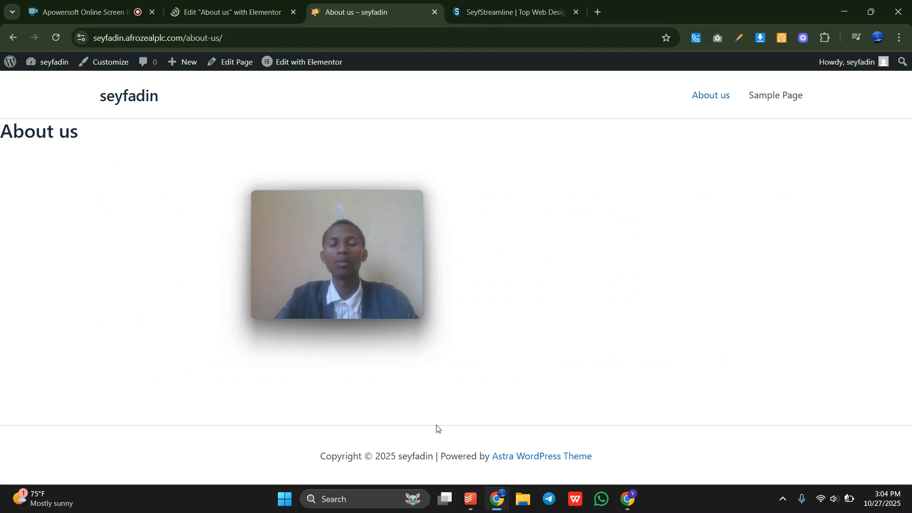
left_click(532, 32)
left_click(521, 4)
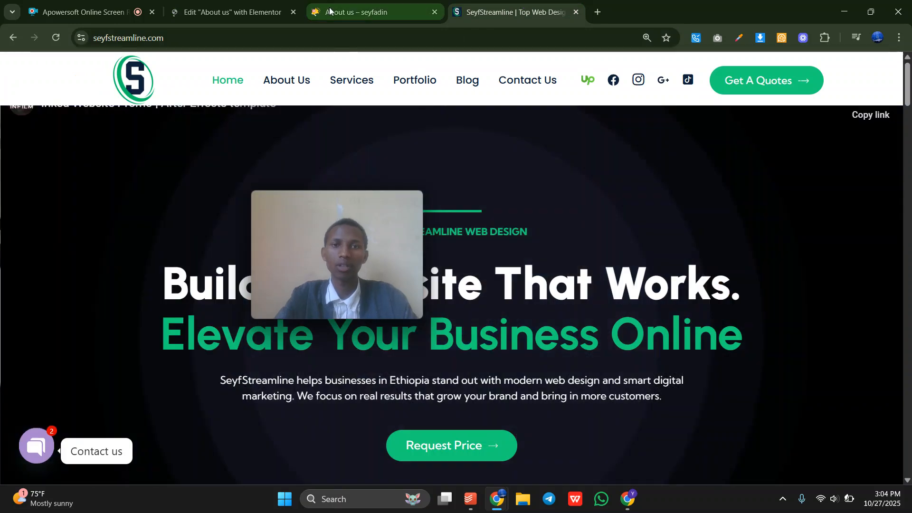
left_click(330, 11)
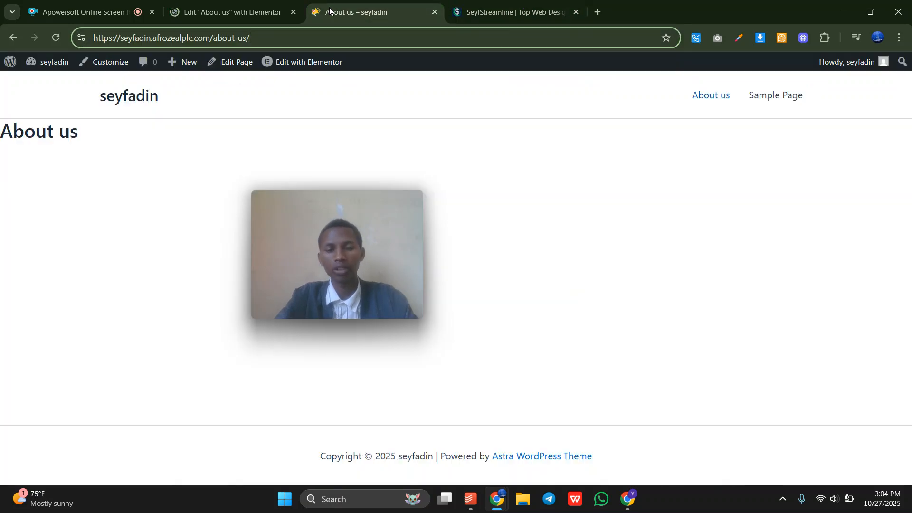
left_click(369, 108)
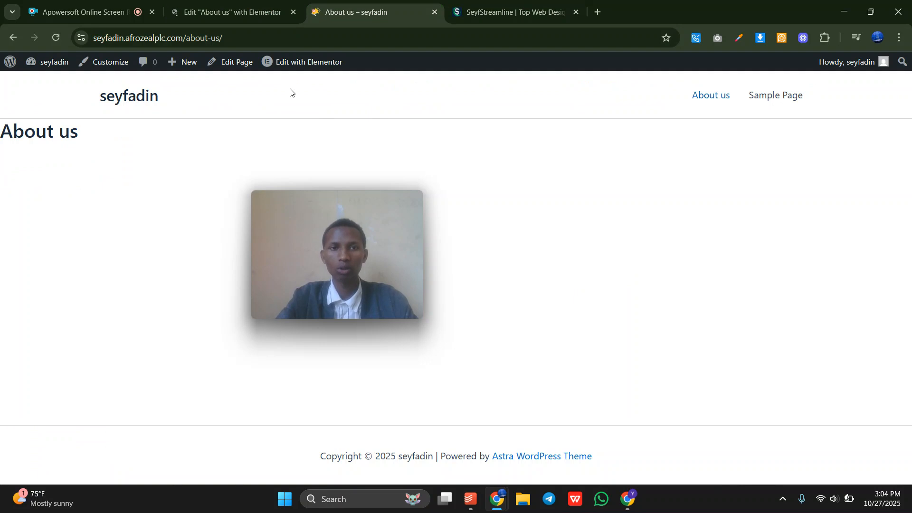
mouse_move(304, 62)
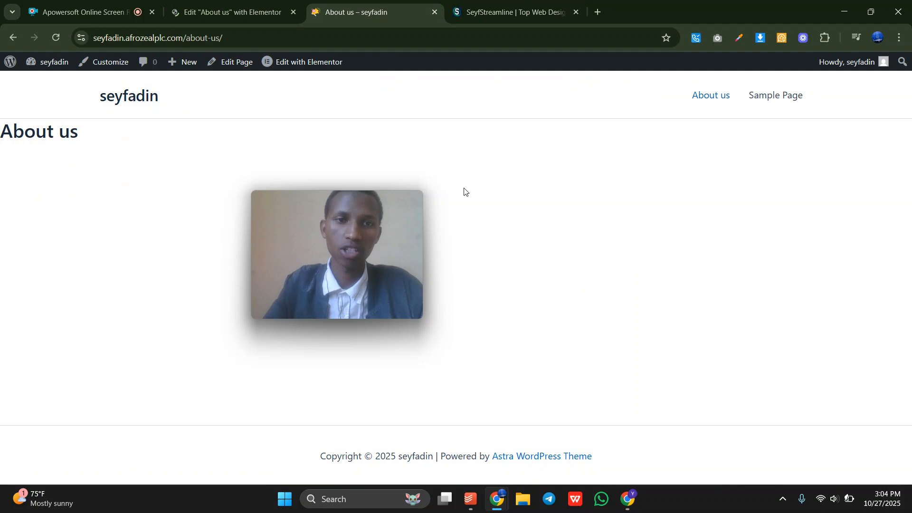
left_click(240, 5)
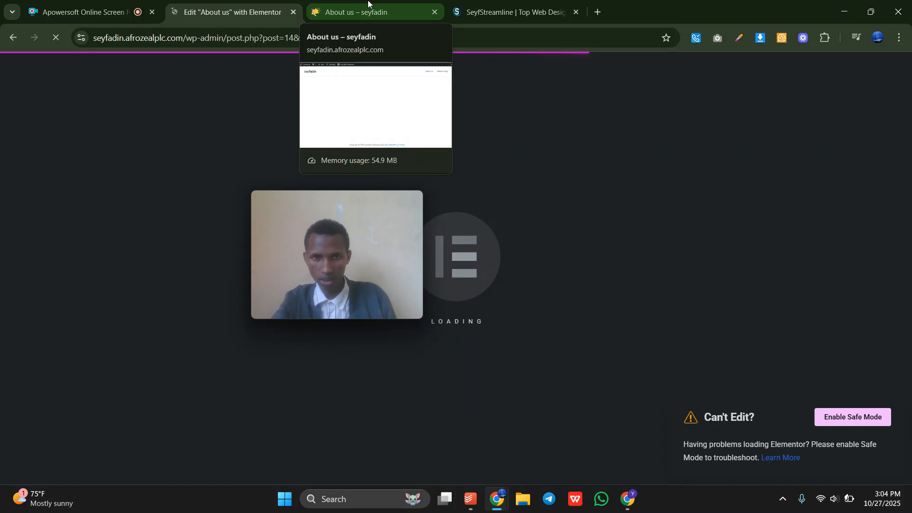
Dismiss Elementor's AI features promotion.
left_click_drag(323, 245, 368, 227)
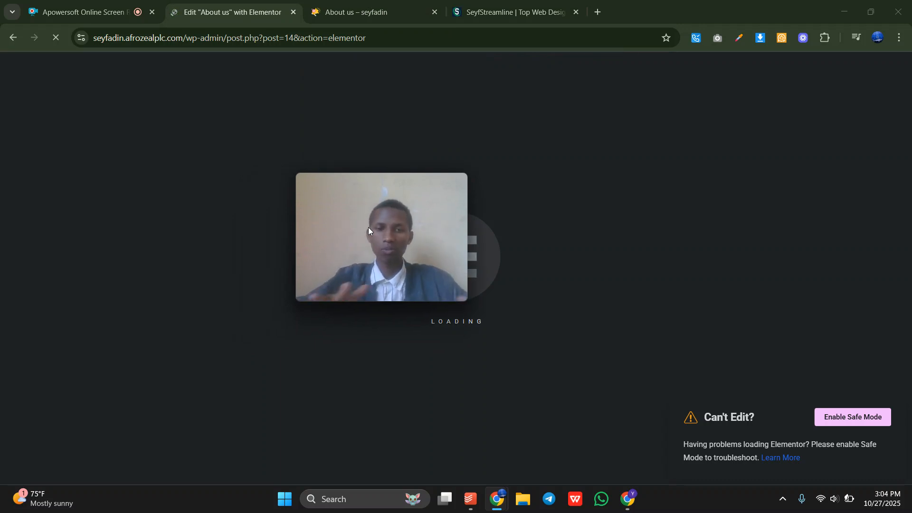
left_click_drag(464, 275, 758, 311)
left_click_drag(547, 323, 453, 212)
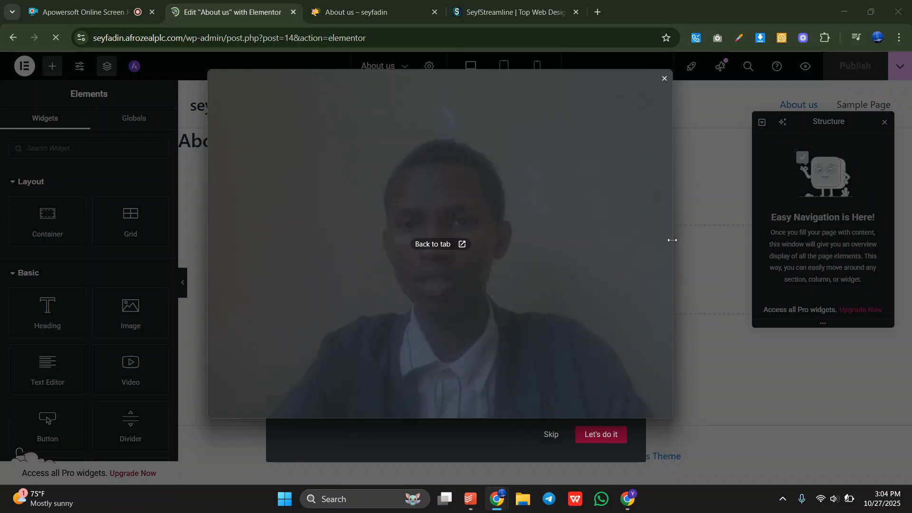
left_click_drag(672, 240, 502, 223)
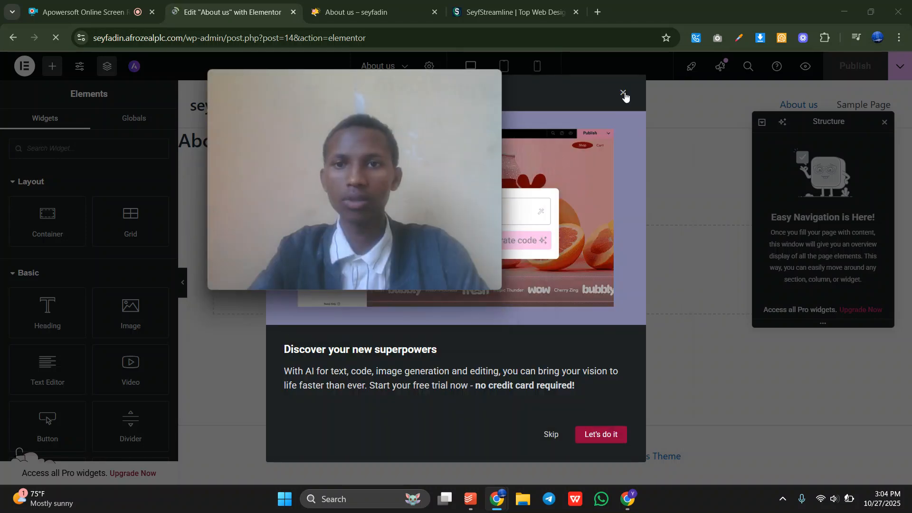
left_click(624, 93)
left_click_drag(388, 125, 867, 360)
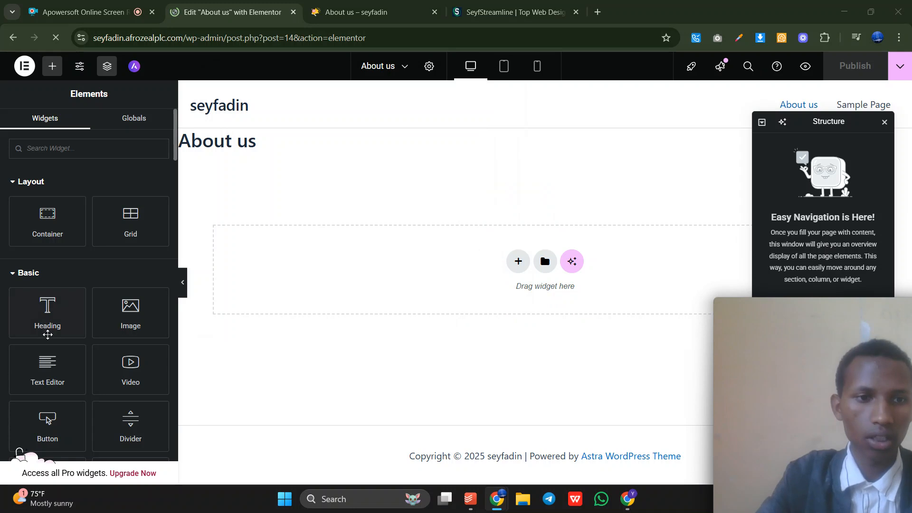
Drop an Image widget into the empty container and open its media library.
mouse_move(135, 321)
left_mouse_down()
mouse_move(455, 295)
mouse_move(135, 327)
left_mouse_up()
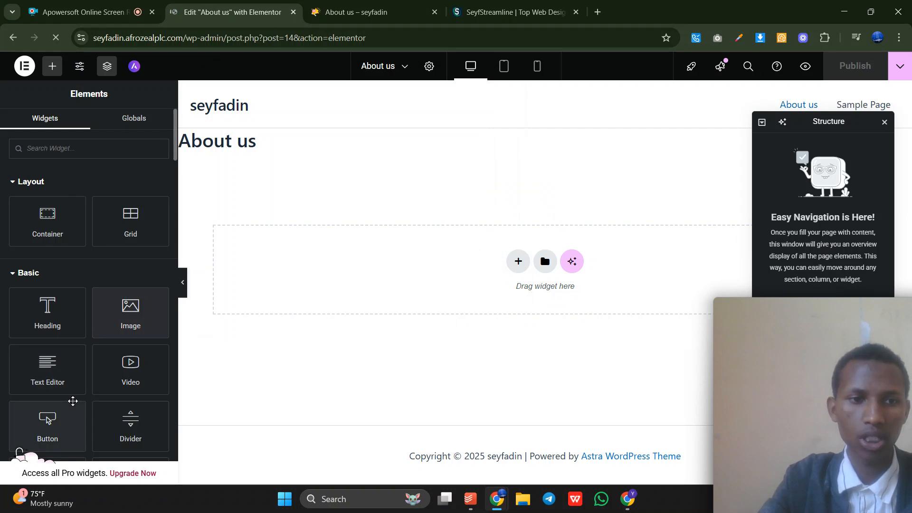
scroll(73, 403, "down", 2)
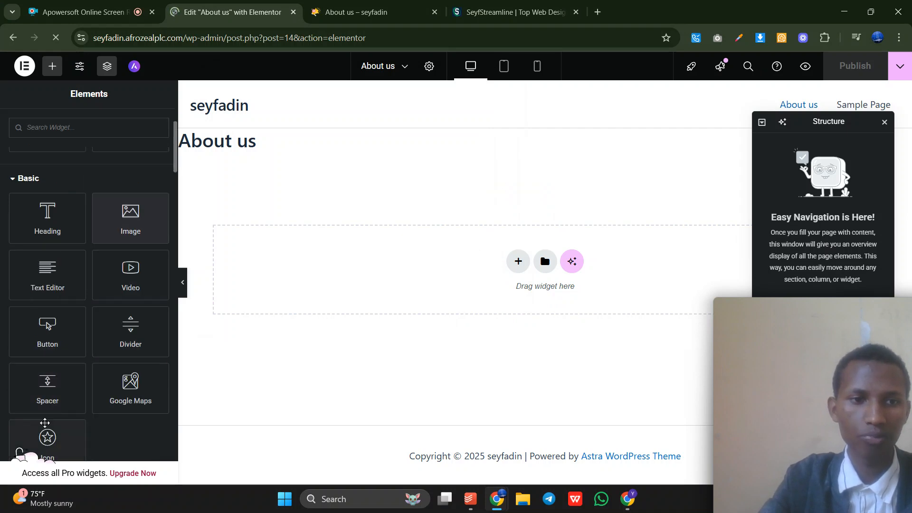
scroll(110, 285, "down", 2)
scroll(83, 291, "down", 2)
scroll(81, 281, "down", 1)
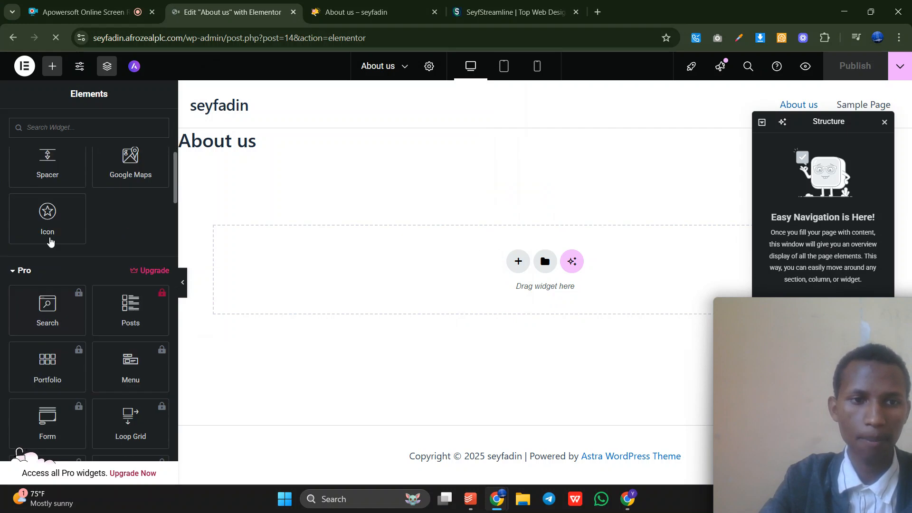
scroll(81, 268, "up", 6)
left_click_drag(122, 315, 404, 284)
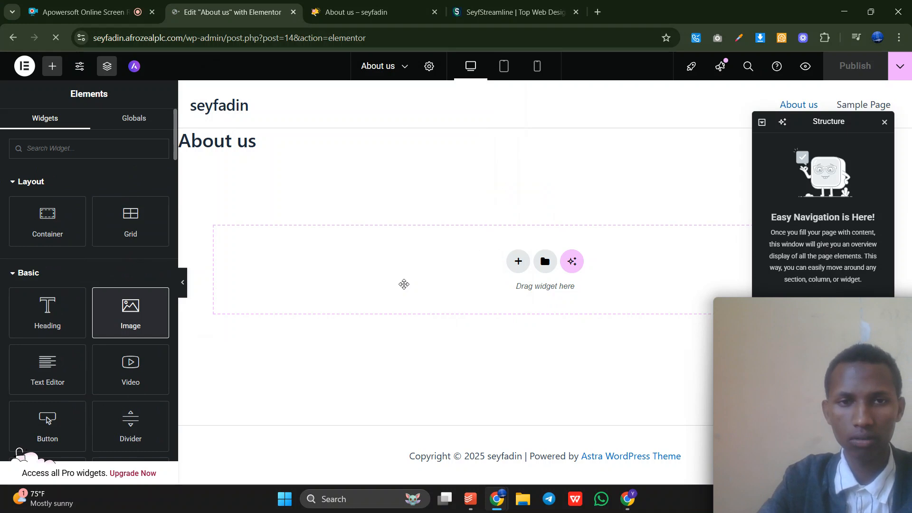
left_click_drag(404, 284, 82, 310)
left_click_drag(387, 274, 387, 276)
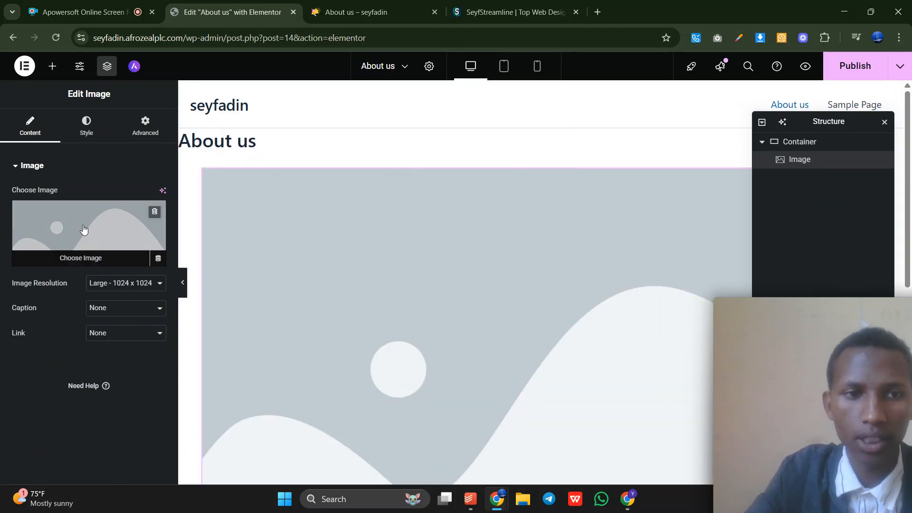
left_click(84, 230)
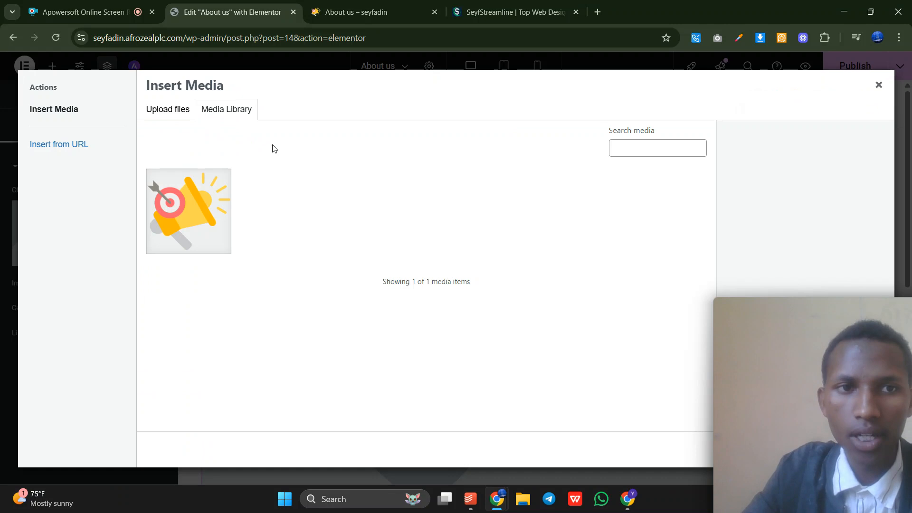
left_click(171, 111)
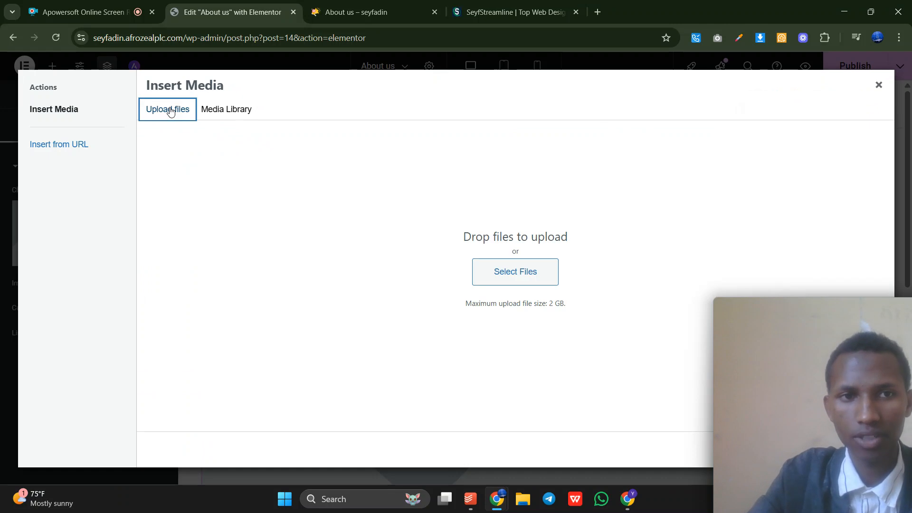
left_click(515, 273)
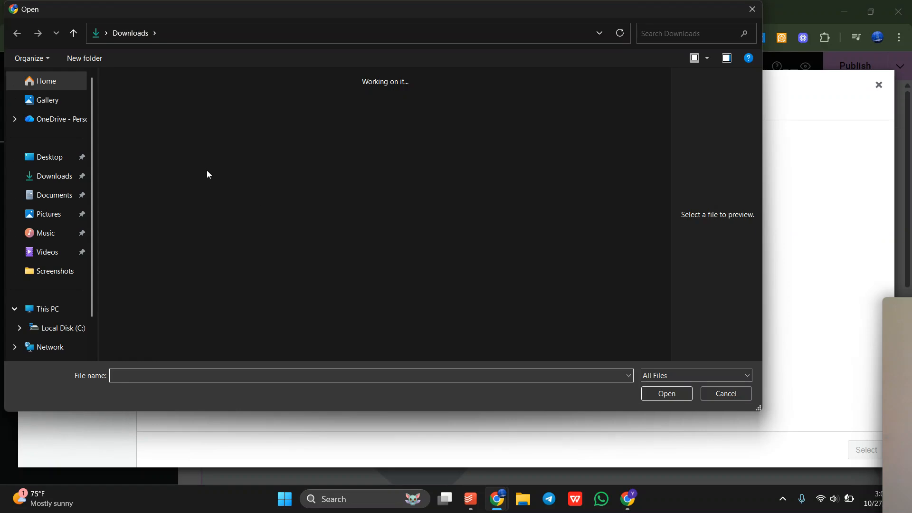
left_click(144, 125)
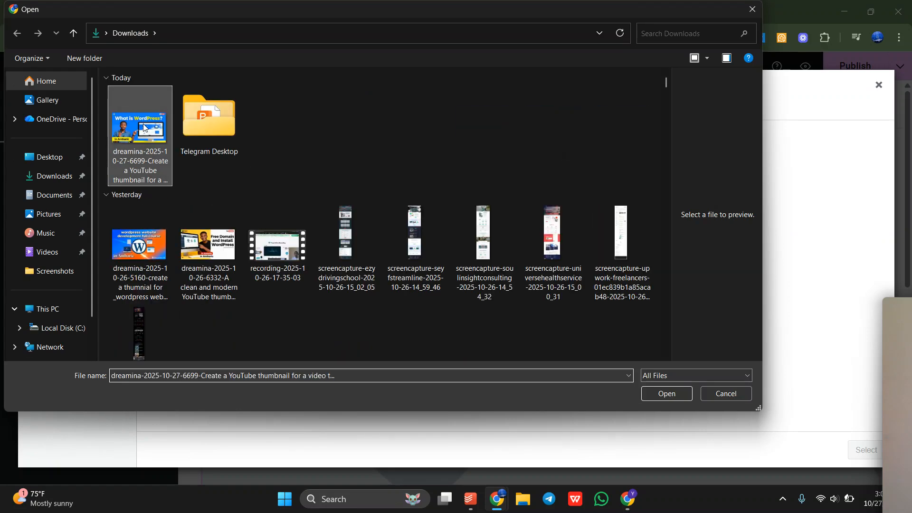
left_click(684, 396)
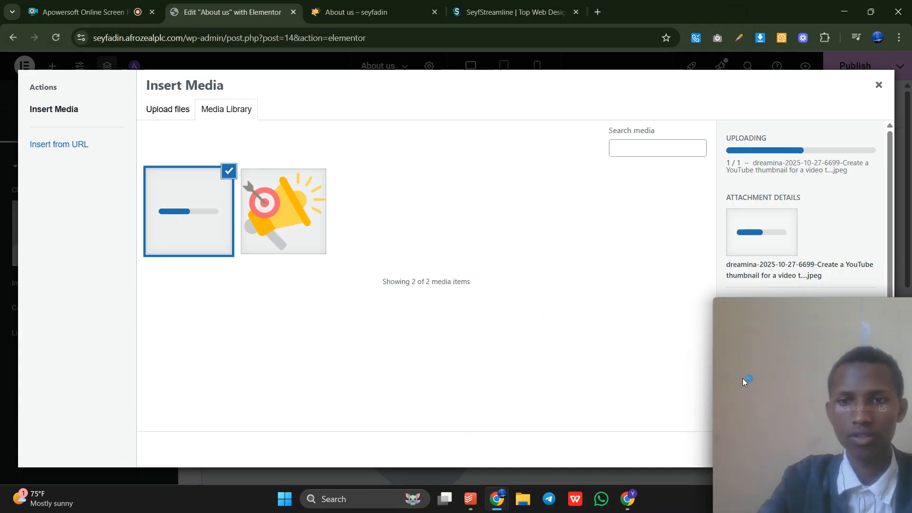
left_click_drag(749, 382, 359, 354)
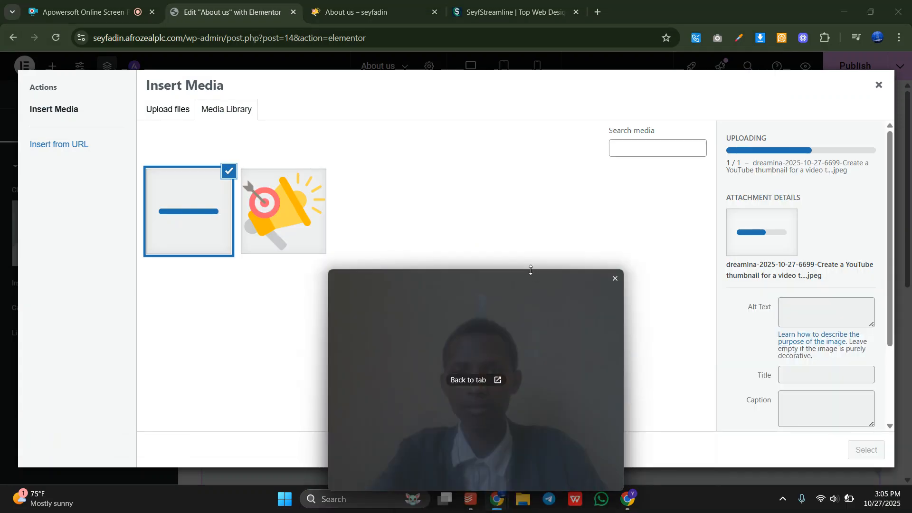
left_click_drag(531, 271, 522, 374)
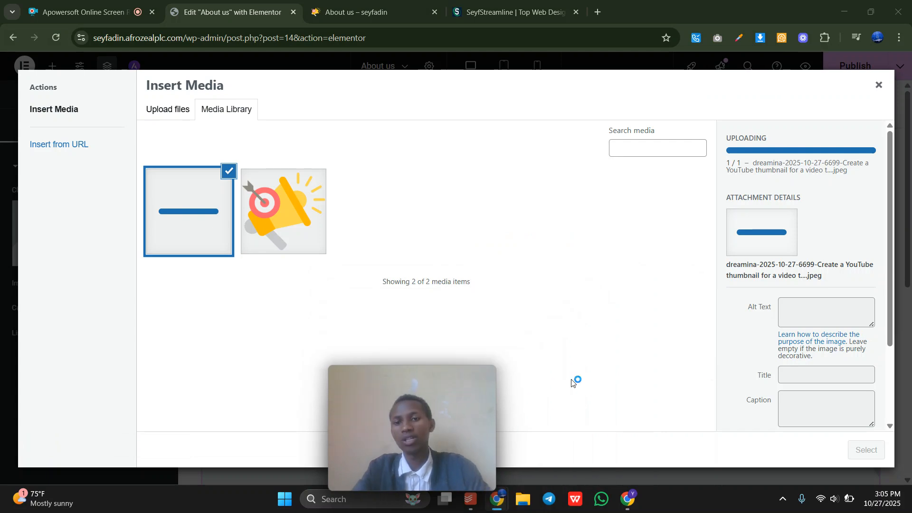
left_click(688, 357)
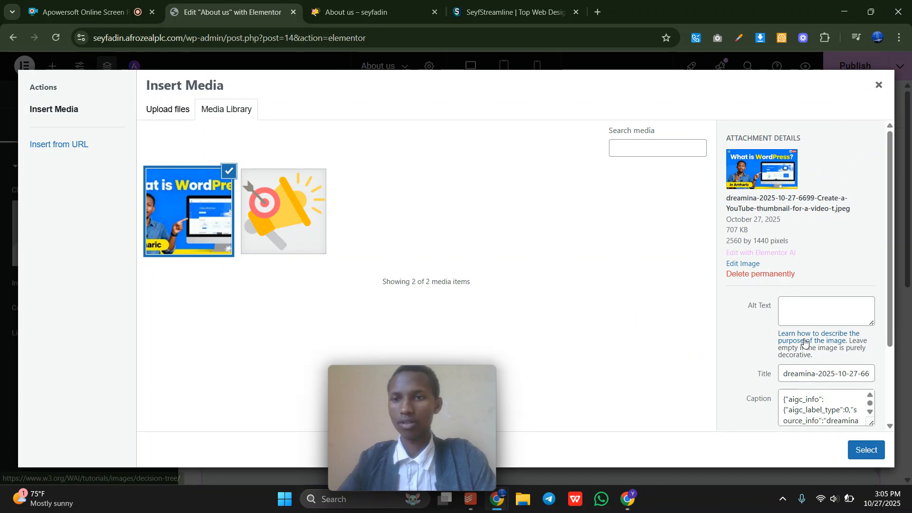
left_click(860, 451)
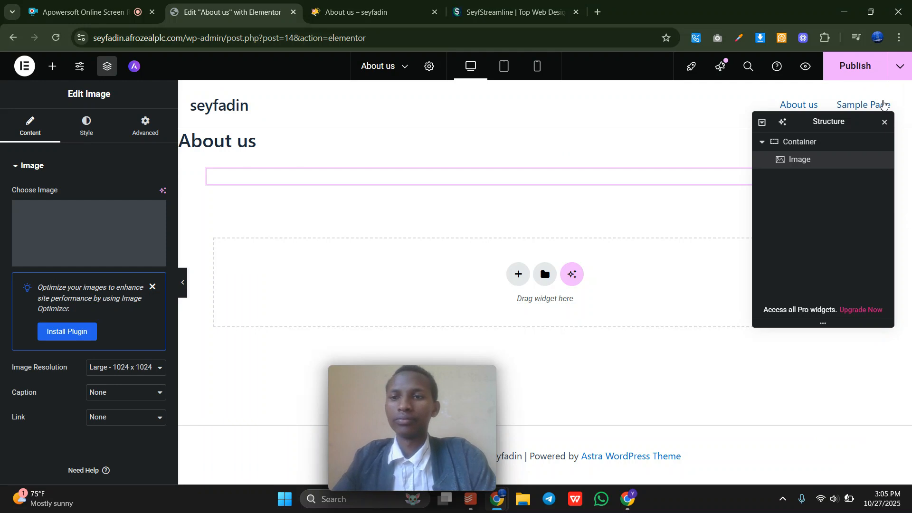
Close the Structure navigator, publish the About us page, and reload the live page.
left_click(885, 123)
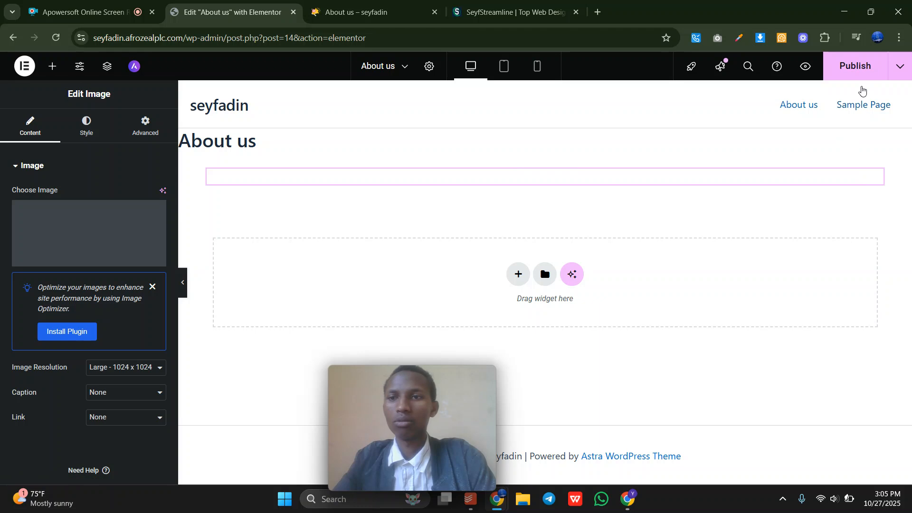
left_click(828, 76)
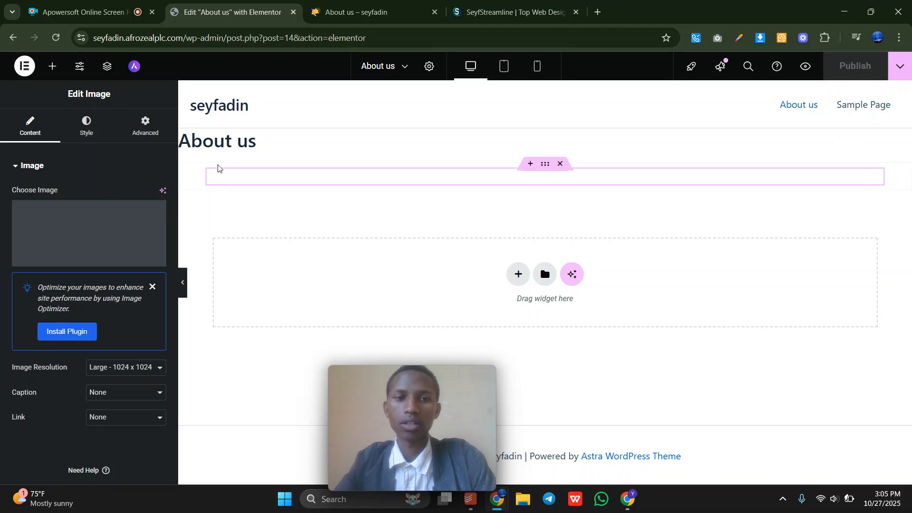
left_click(355, 4)
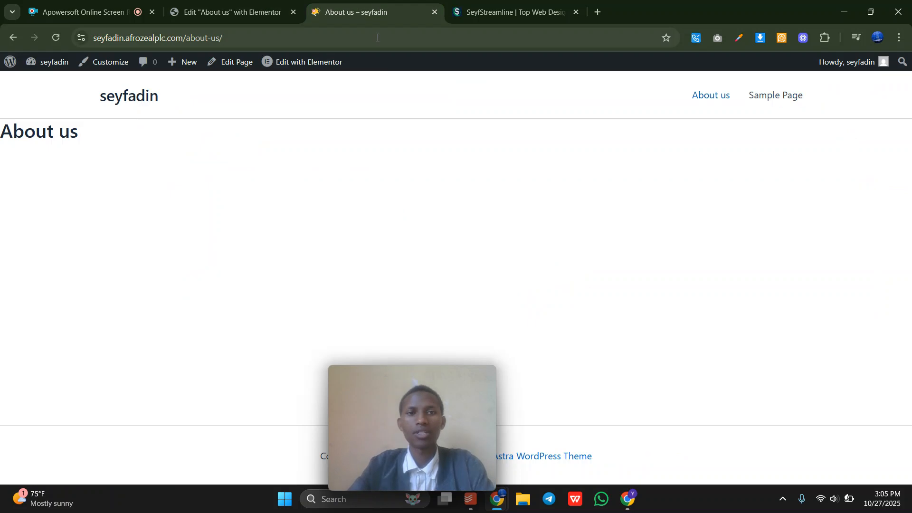
key("Return")
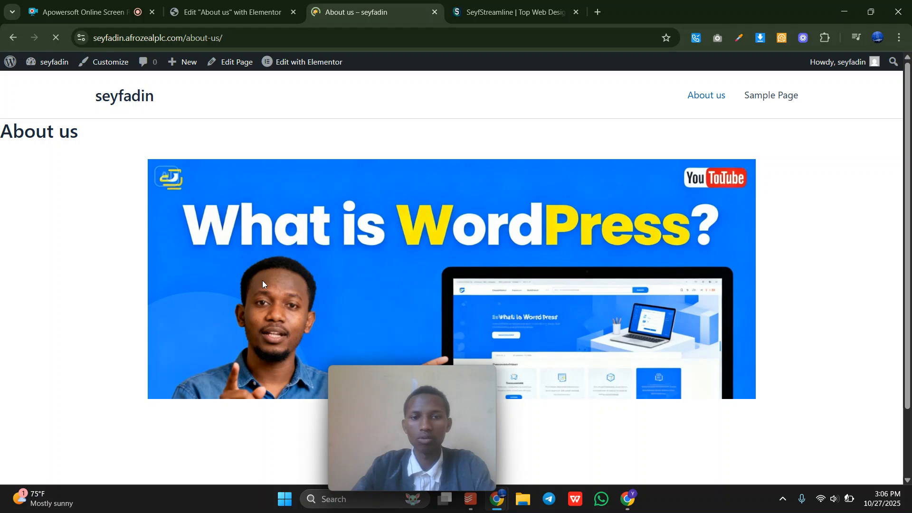
Confirm the live About us page now shows the What is WordPress image.
left_click(224, 5)
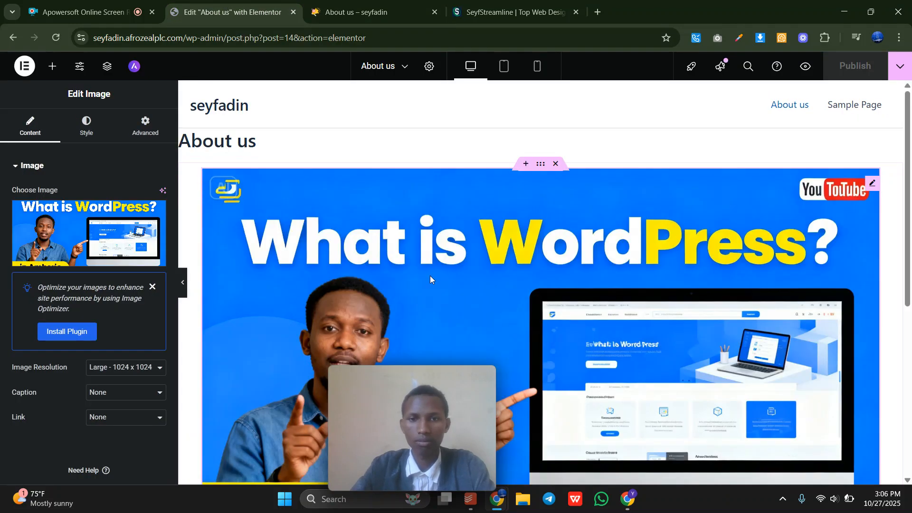
left_click(366, 12)
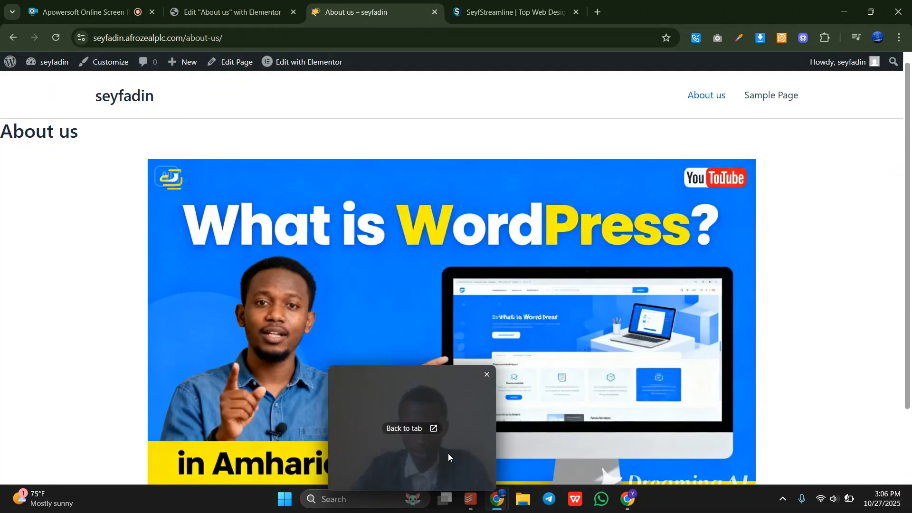
scroll(229, 336, "down", 3)
scroll(229, 337, "up", 3)
scroll(229, 336, "down", 3)
scroll(229, 336, "up", 3)
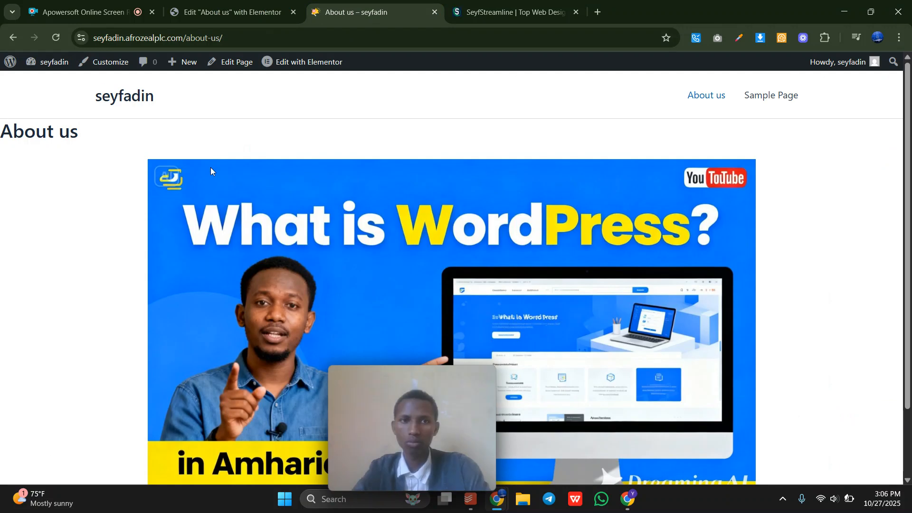
mouse_move(31, 67)
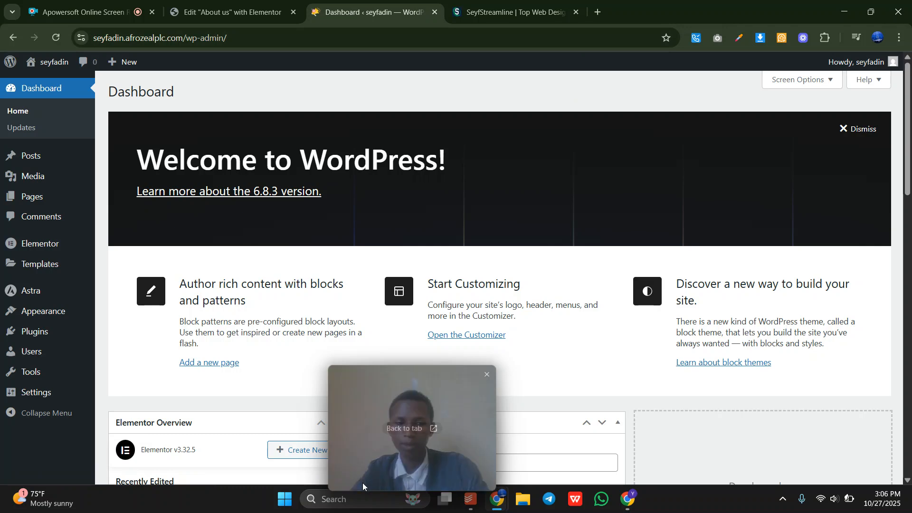
Go to Appearance > Menus from the Dashboard.
mouse_move(15, 289)
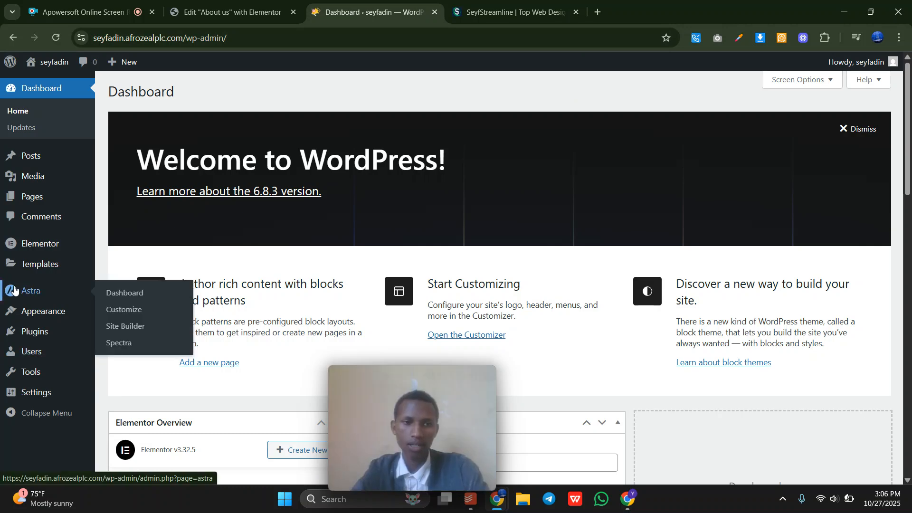
mouse_move(45, 306)
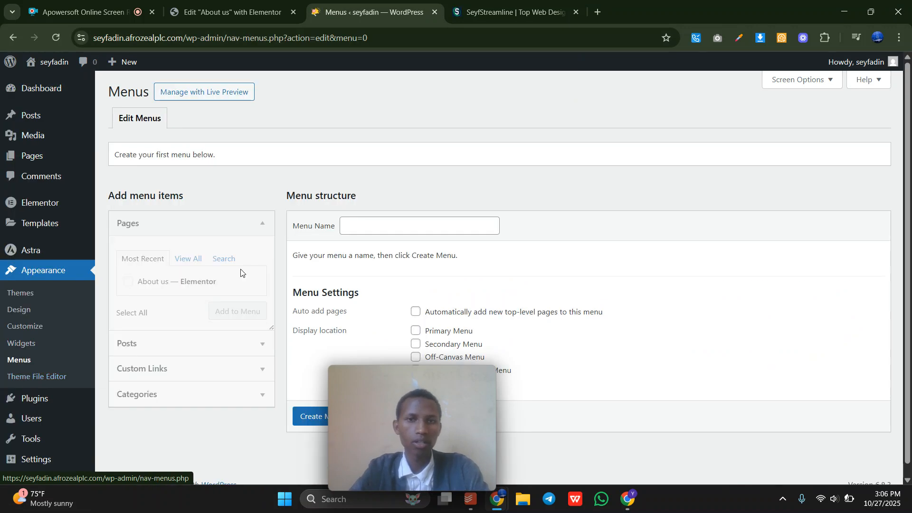
left_click(510, 12)
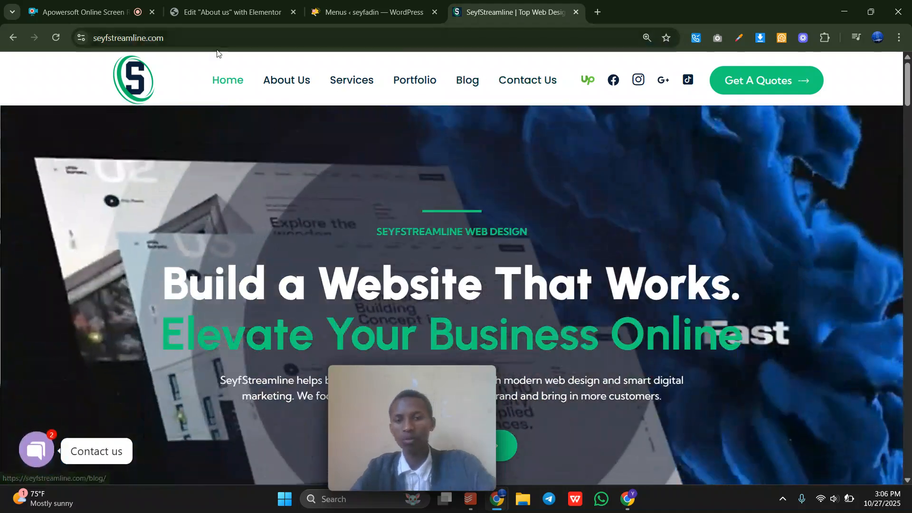
left_click(346, 10)
Switch to the Apowersoft online screen recorder tab.
scroll(413, 345, "down", 1)
scroll(472, 165, "up", 1)
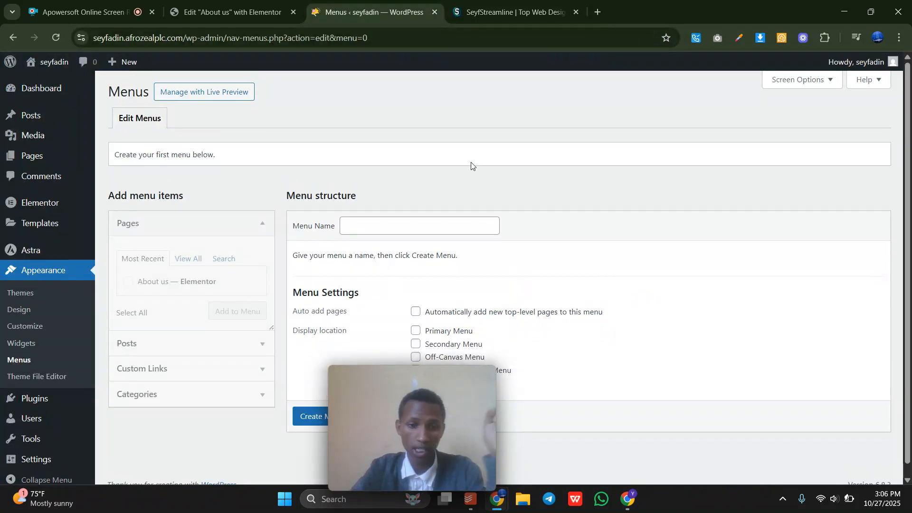
left_click_drag(415, 414, 426, 261)
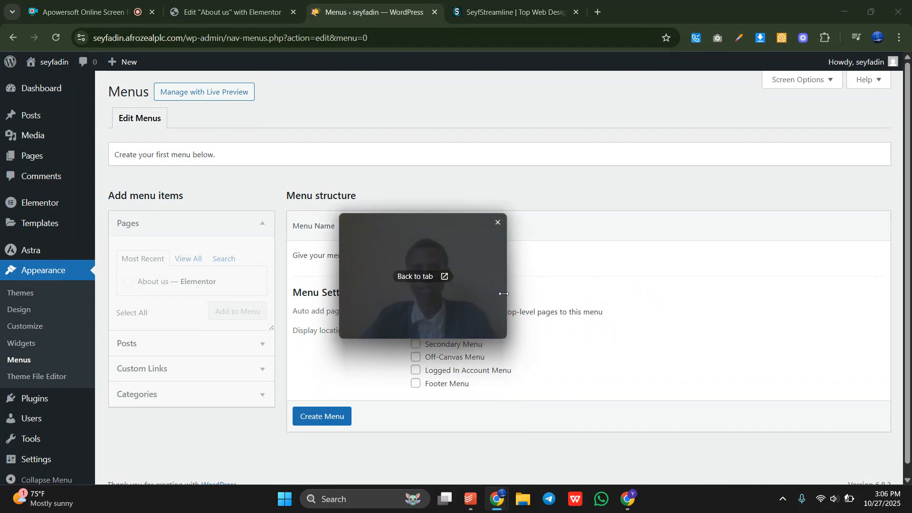
left_click_drag(503, 294, 691, 294)
left_click_drag(561, 318, 461, 199)
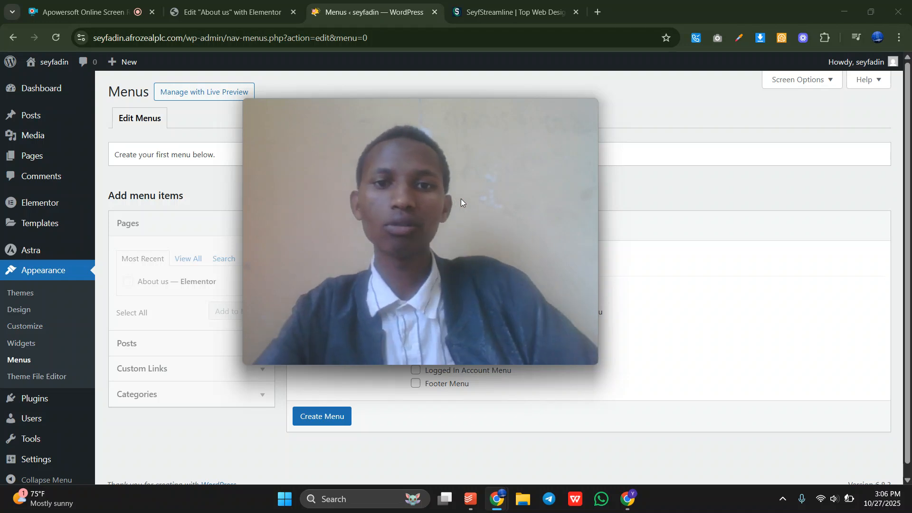
left_click(418, 231)
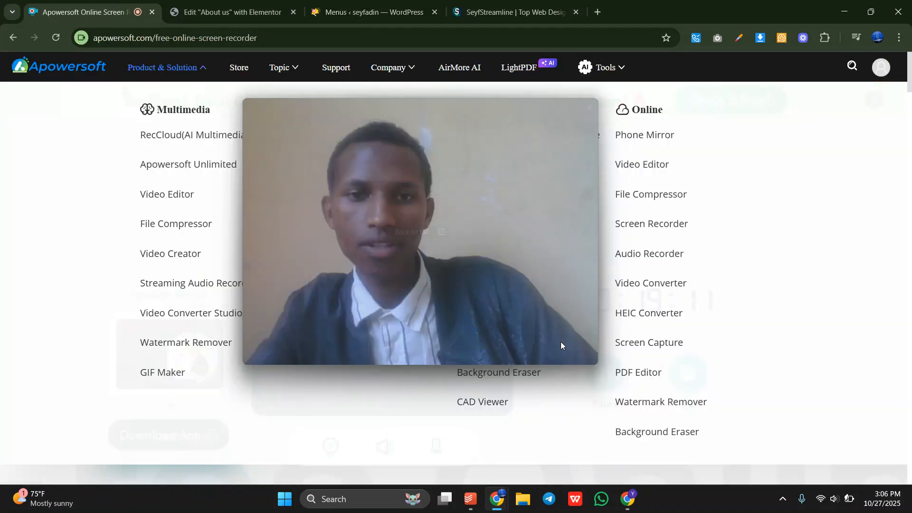